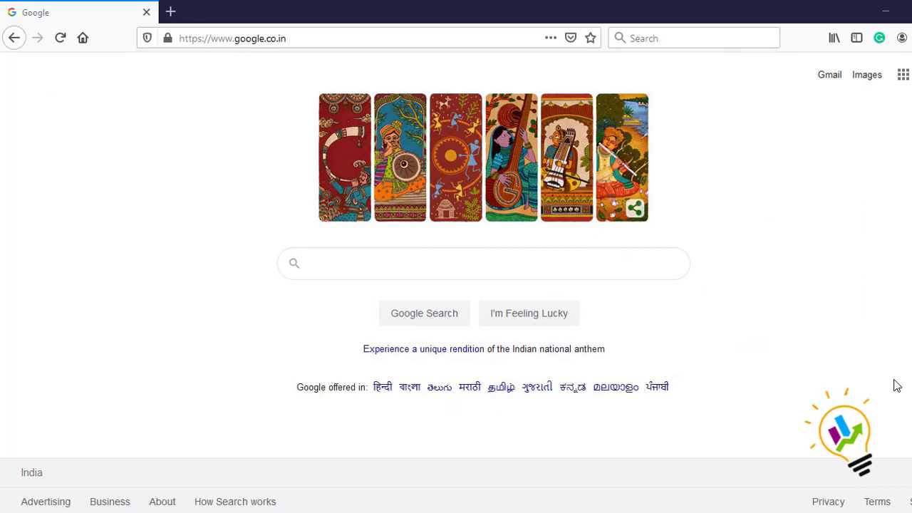
# Step: Search Google for "covid 19 data set" and open the Novel Corona Virus 2019 Dataset page on Kaggle
pyautogui.click(516, 263)
pyautogui.write('covi')
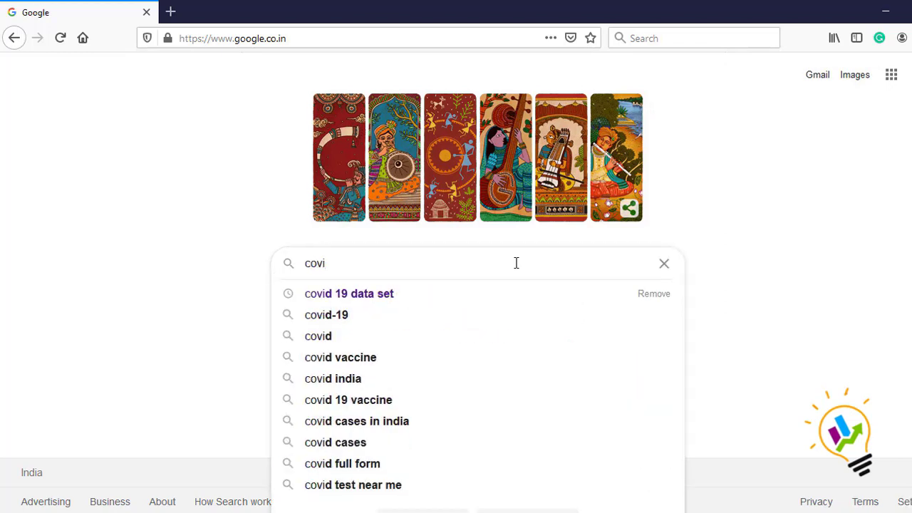
pyautogui.click(386, 295)
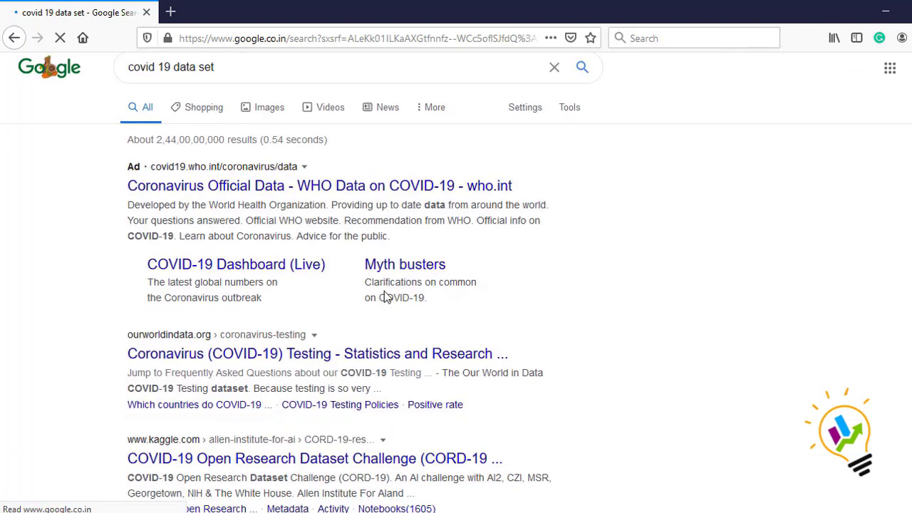
pyautogui.scroll(-4, 384, 295)
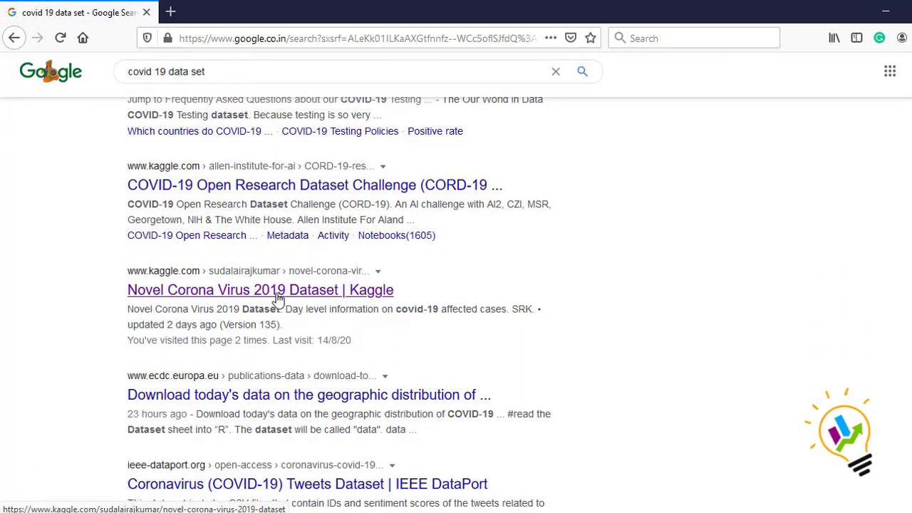
pyautogui.click(278, 298)
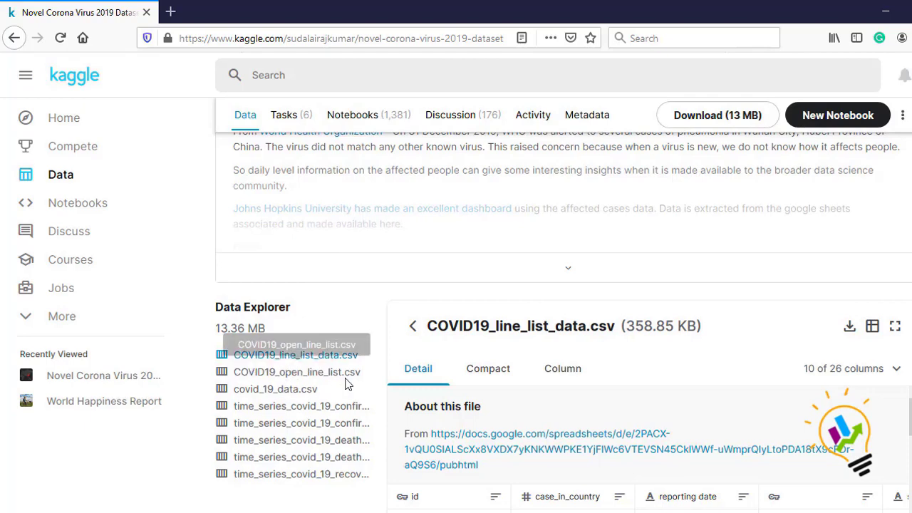
# Step: Download covid_19_data.csv from the dataset's file list
pyautogui.scroll(-2, 285, 392)
pyautogui.click(263, 307)
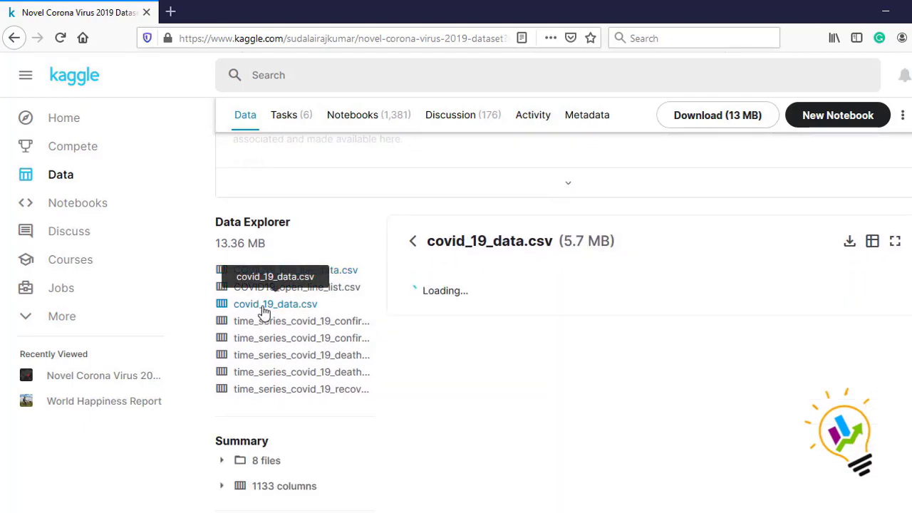
pyautogui.click(850, 246)
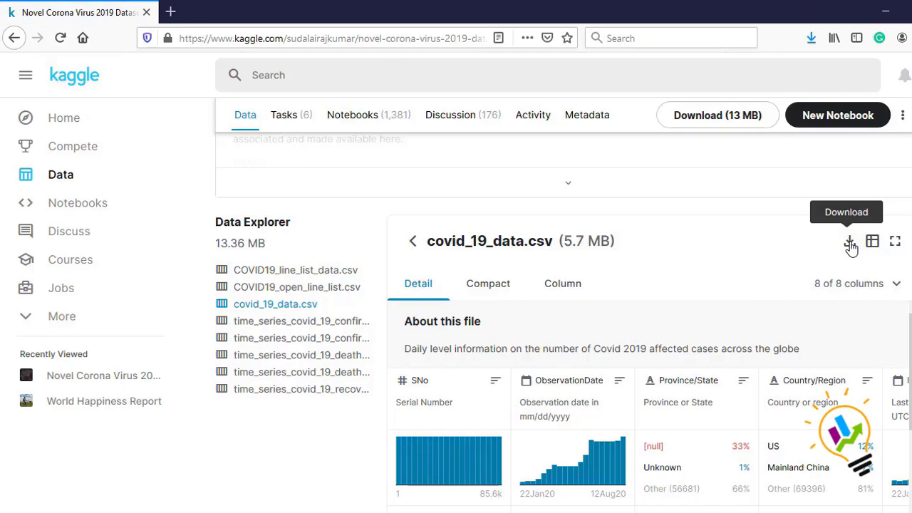
# Step: In a new tab, search for "happiness dataset of countries", open Kaggle's World Happiness Report and select its 2019.csv file
pyautogui.hotkey('ctrl', 't')
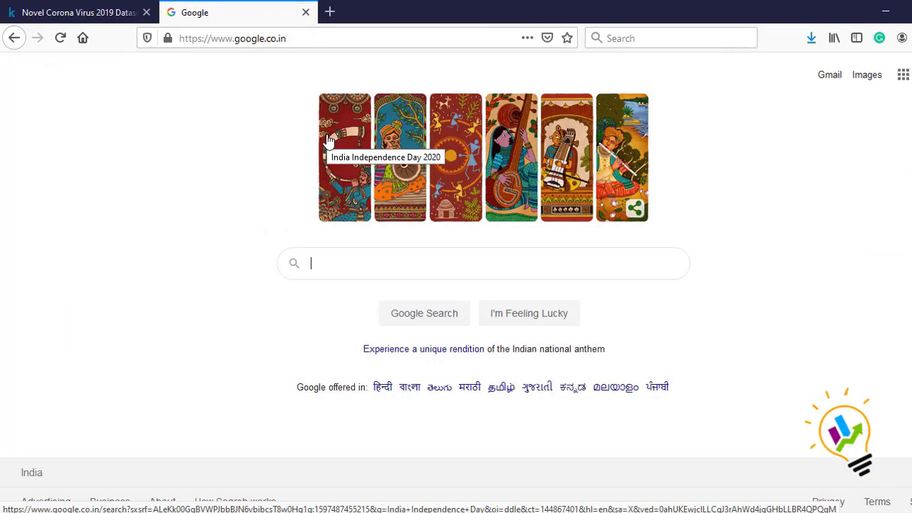
pyautogui.write('happ')
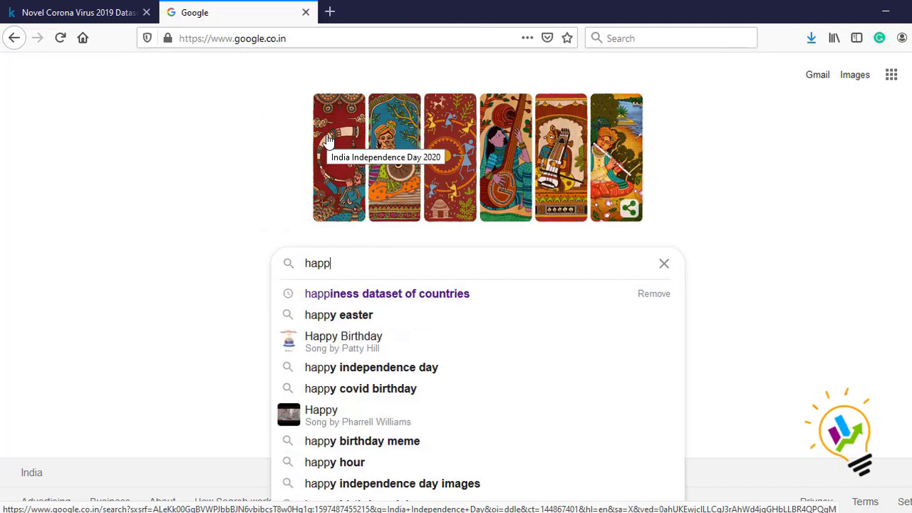
pyautogui.write('i')
pyautogui.click(411, 296)
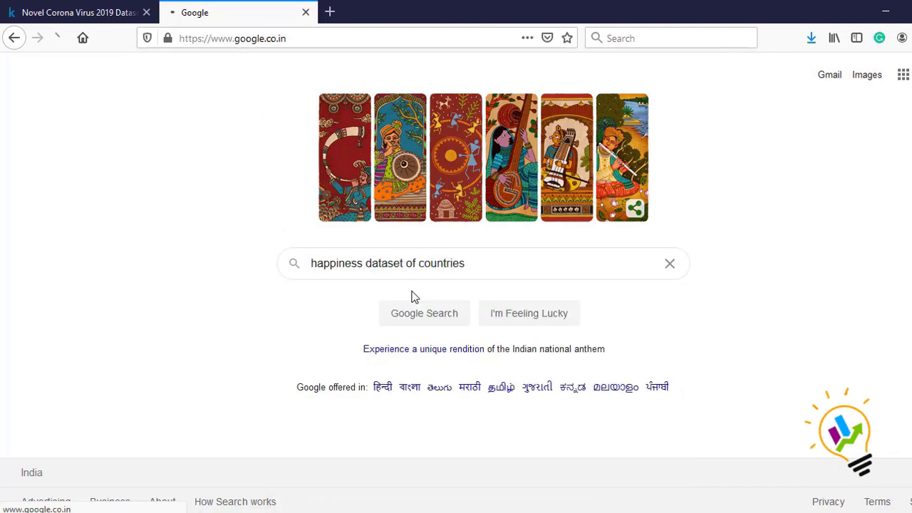
pyautogui.scroll(-2, 411, 296)
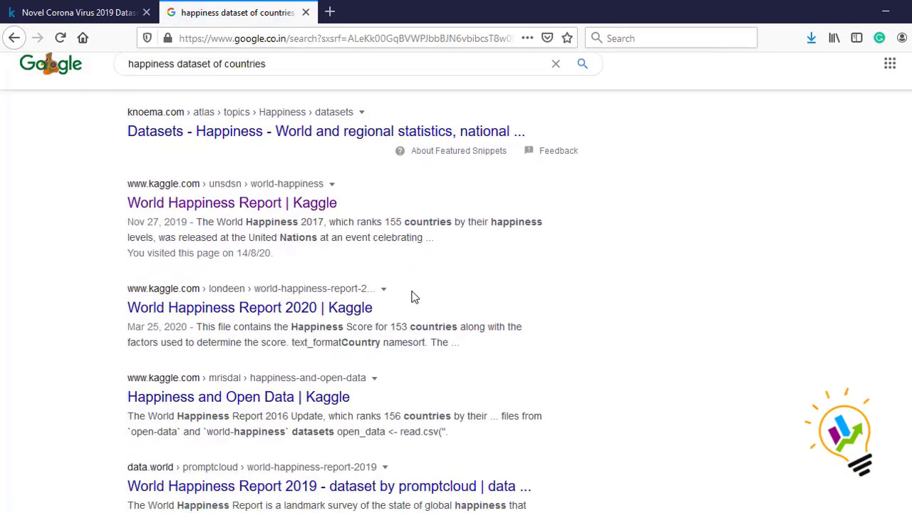
pyautogui.click(242, 184)
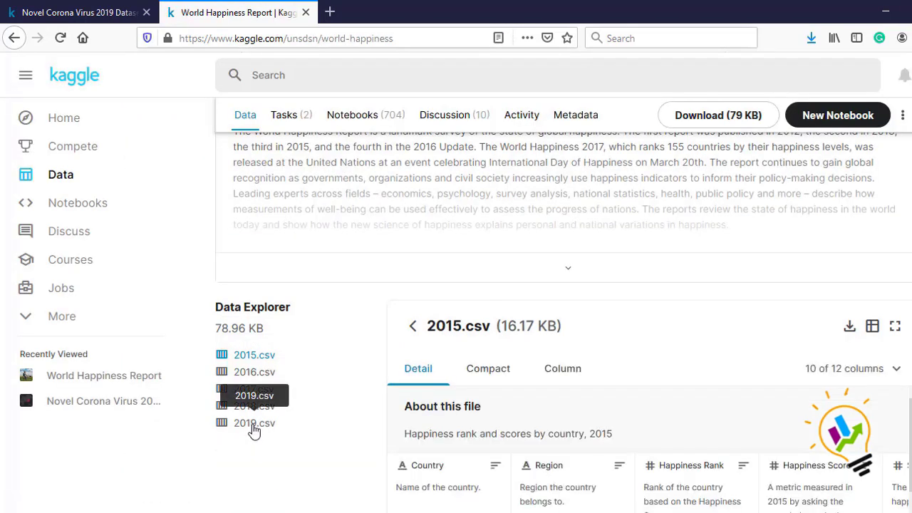
pyautogui.click(255, 423)
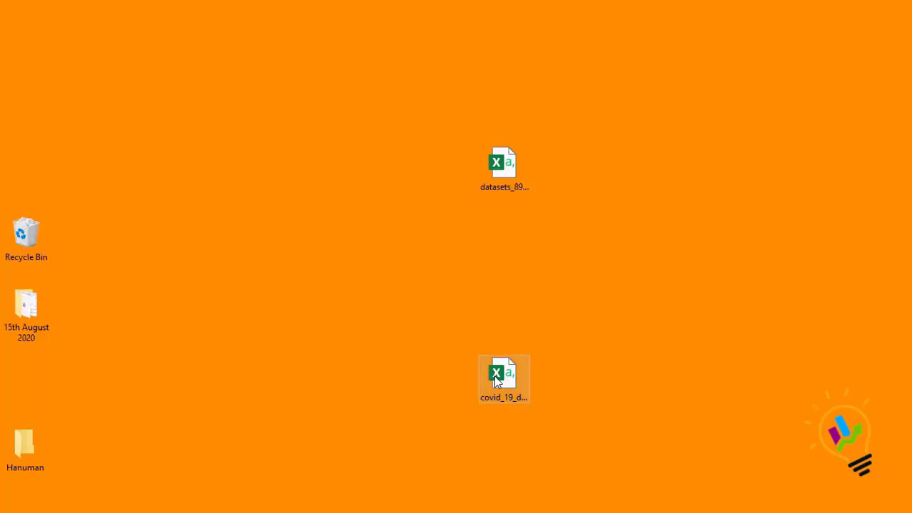
# Step: Place the covid_19_data file beside the other dataset on the desktop and open it in Excel
pyautogui.moveTo(497, 381); pyautogui.dragTo(384, 160)
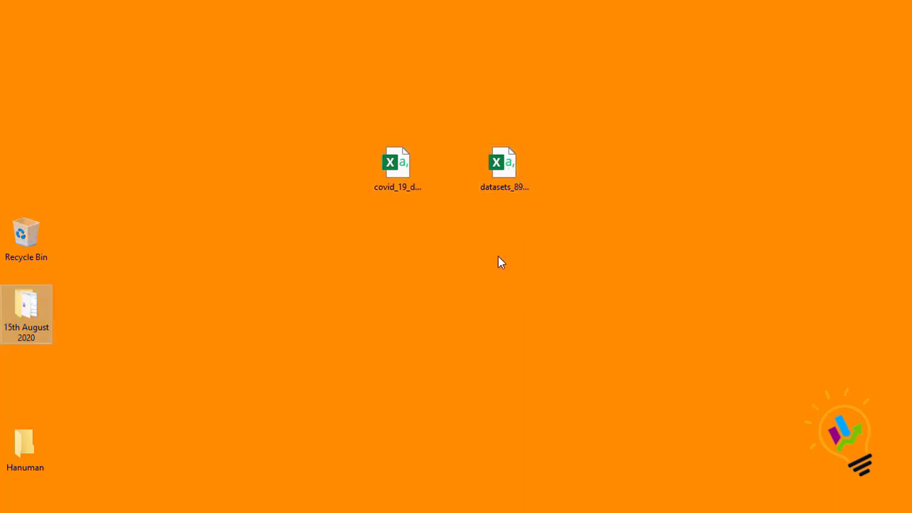
pyautogui.doubleClick(401, 168)
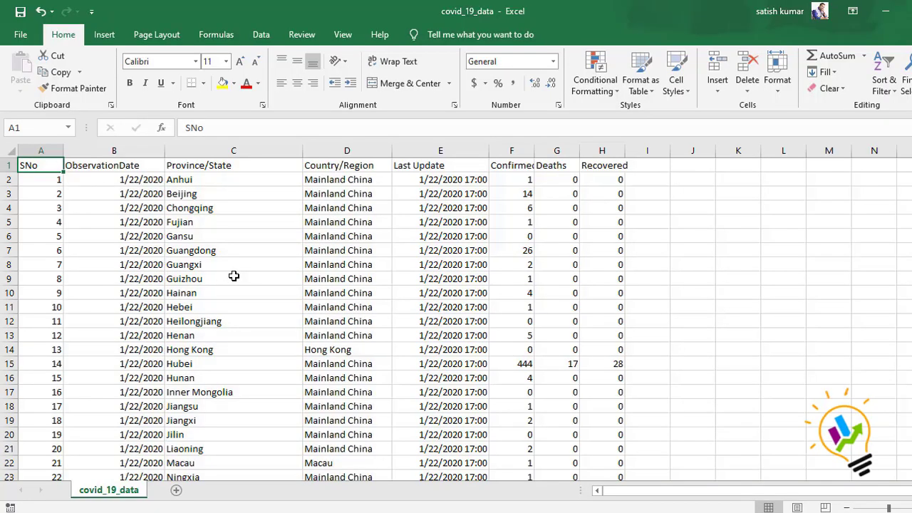
# Step: Look through the Province/State entries and delete the whole Province/State column
pyautogui.click(206, 151)
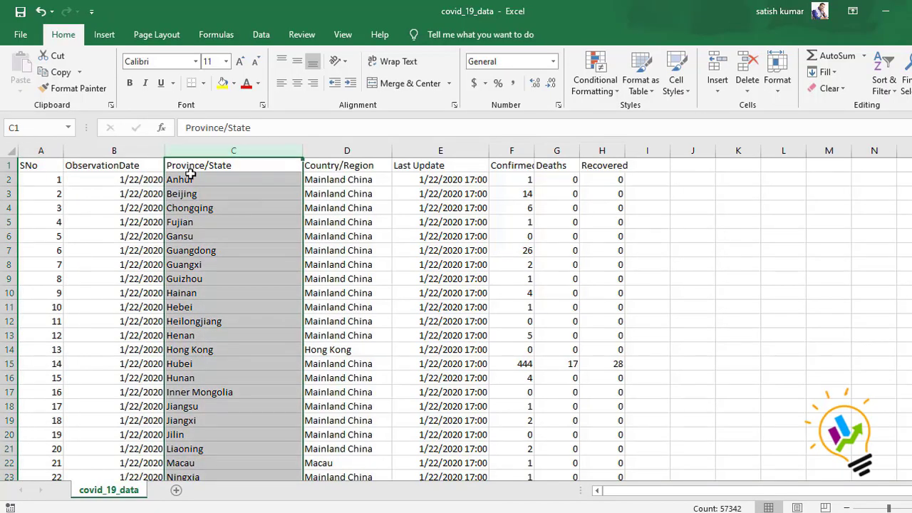
pyautogui.scroll(-15, 200, 181)
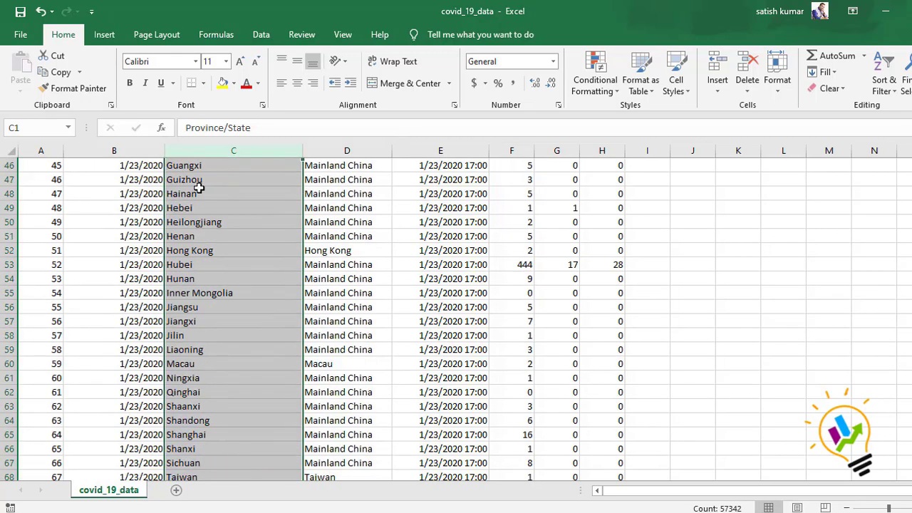
pyautogui.scroll(4, 197, 184)
pyautogui.scroll(-12, 183, 291)
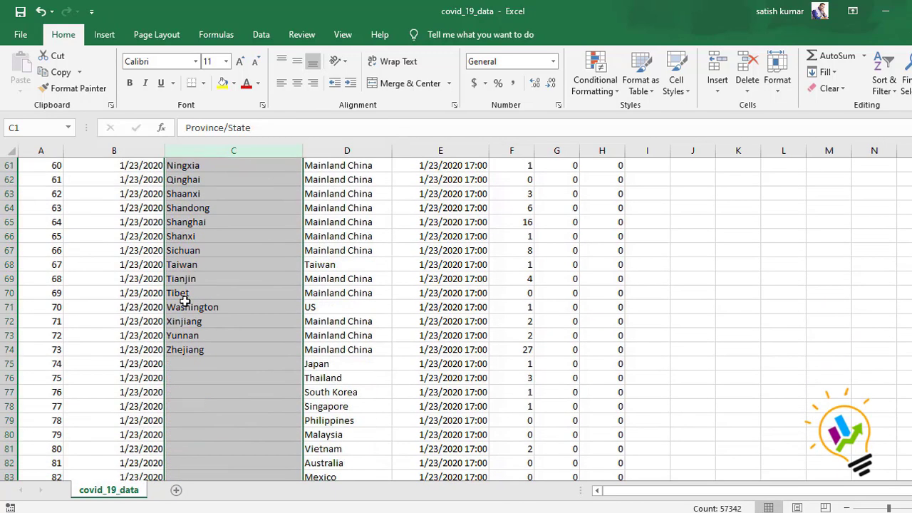
pyautogui.click(241, 148)
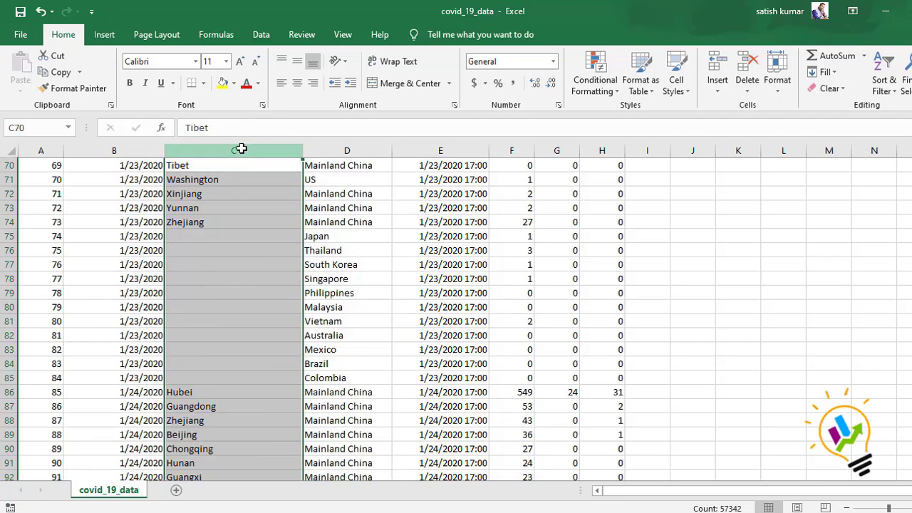
pyautogui.rightClick(242, 145)
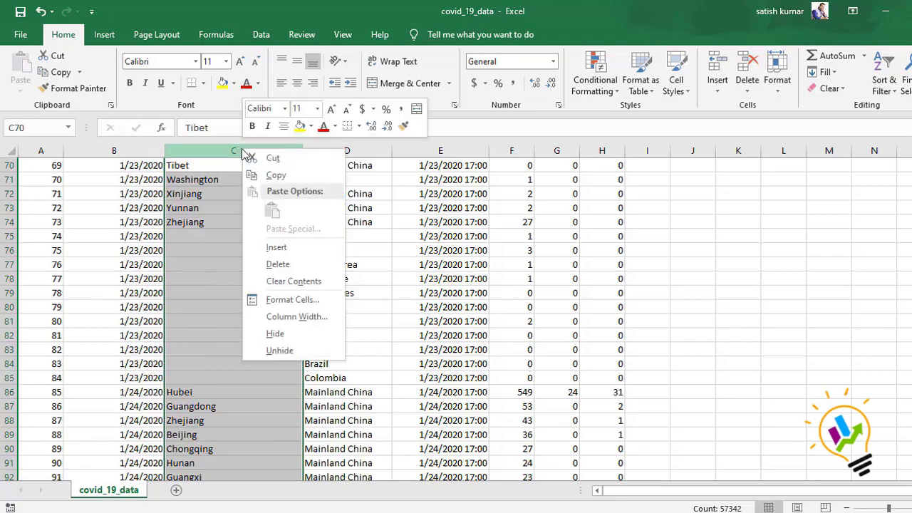
pyautogui.click(265, 264)
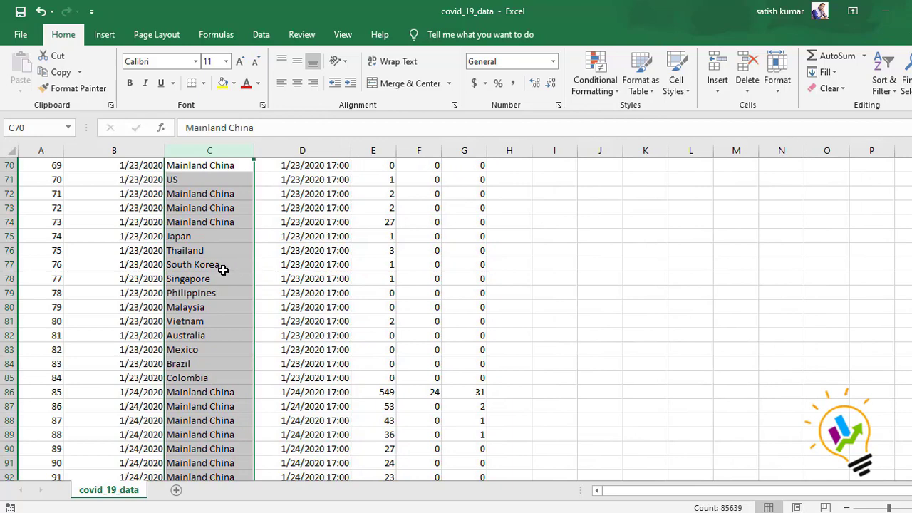
# Step: Review the remaining column headers in the COVID-19 sheet and delete the Last Update column
pyautogui.scroll(14, 222, 265)
pyautogui.scroll(9, 222, 265)
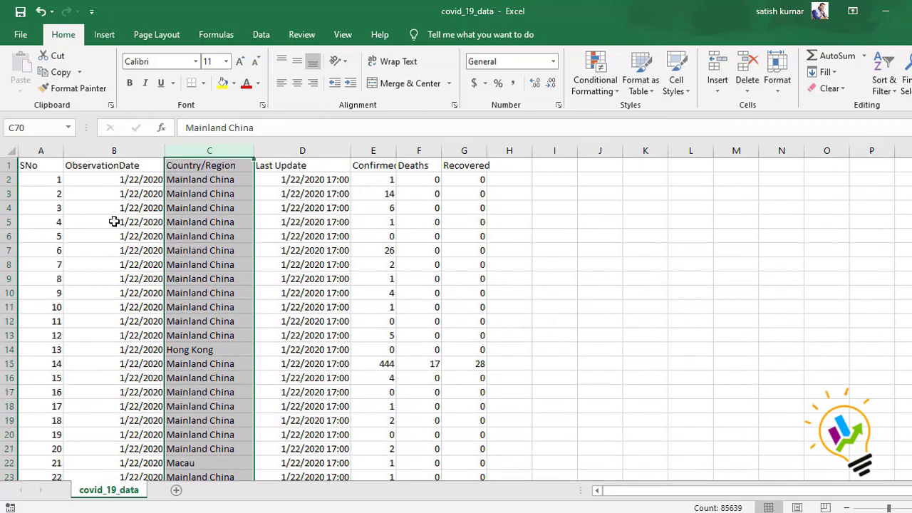
pyautogui.click(75, 167)
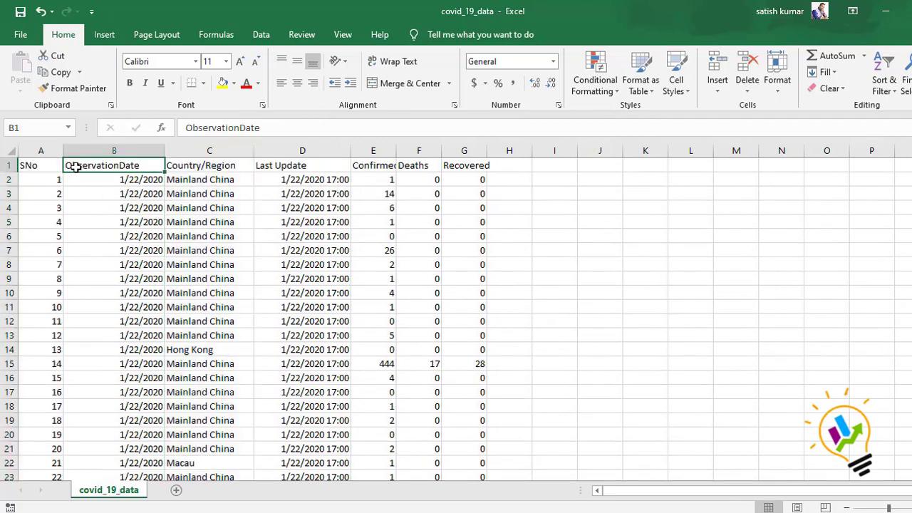
pyautogui.click(179, 168)
pyautogui.click(307, 165)
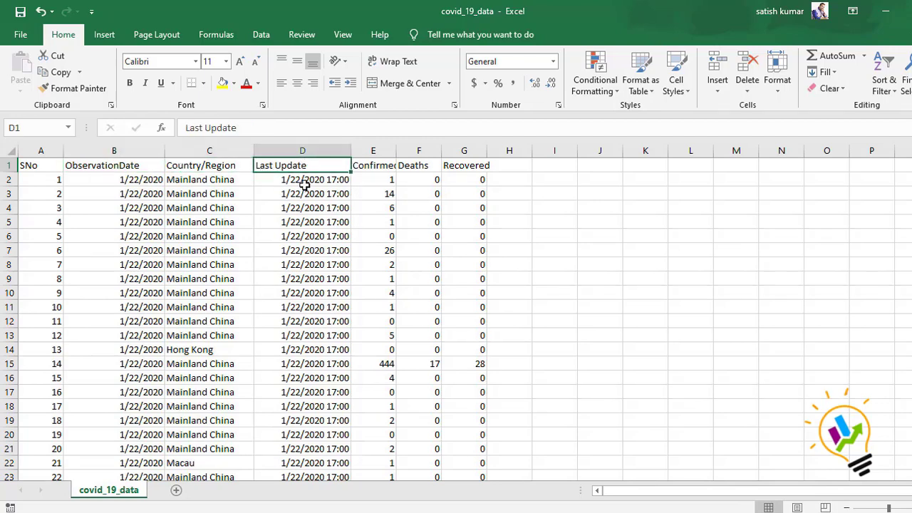
pyautogui.click(316, 150)
pyautogui.rightClick(317, 150)
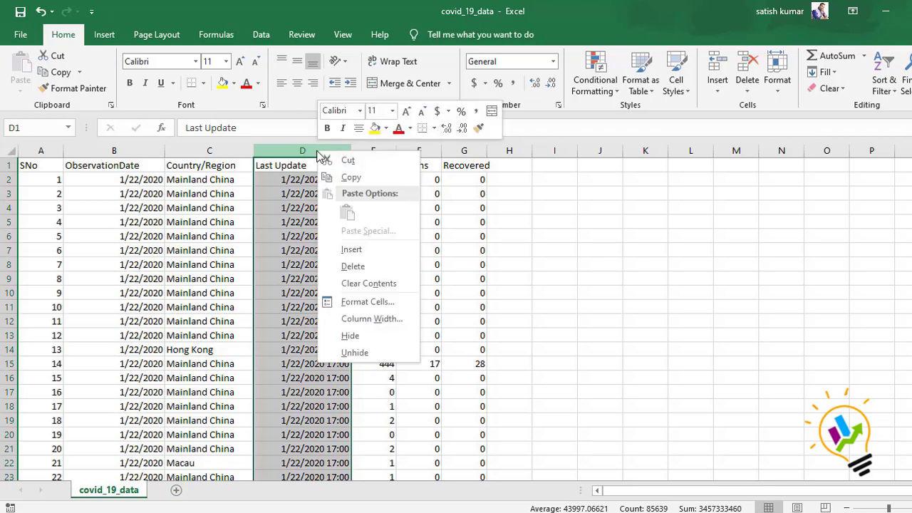
pyautogui.click(350, 266)
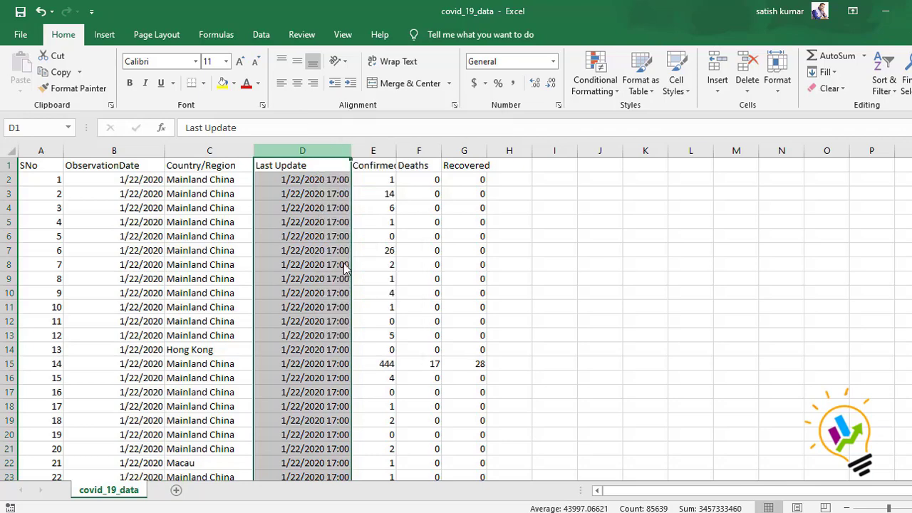
# Step: Widen the Confirmed, Deaths and Recovered columns so their headers fit, and save the COVID-19 file
pyautogui.click(88, 150)
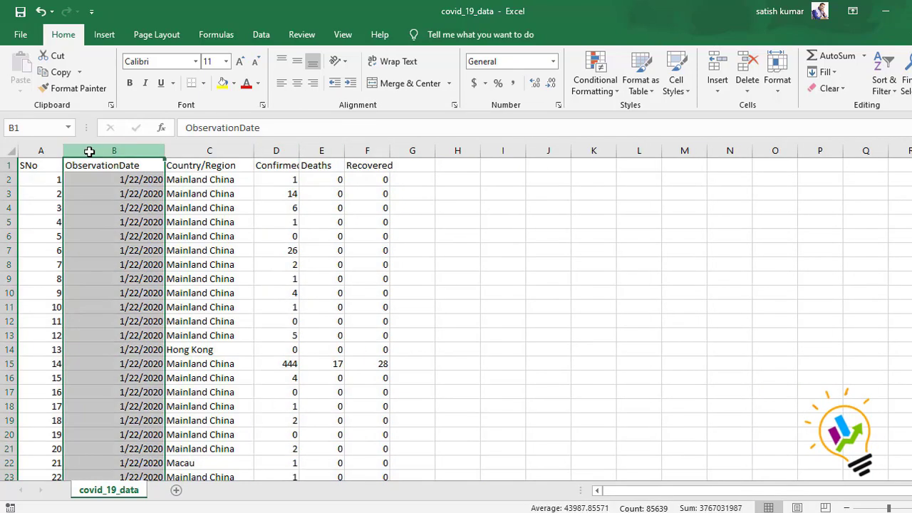
pyautogui.click(194, 149)
pyautogui.click(262, 146)
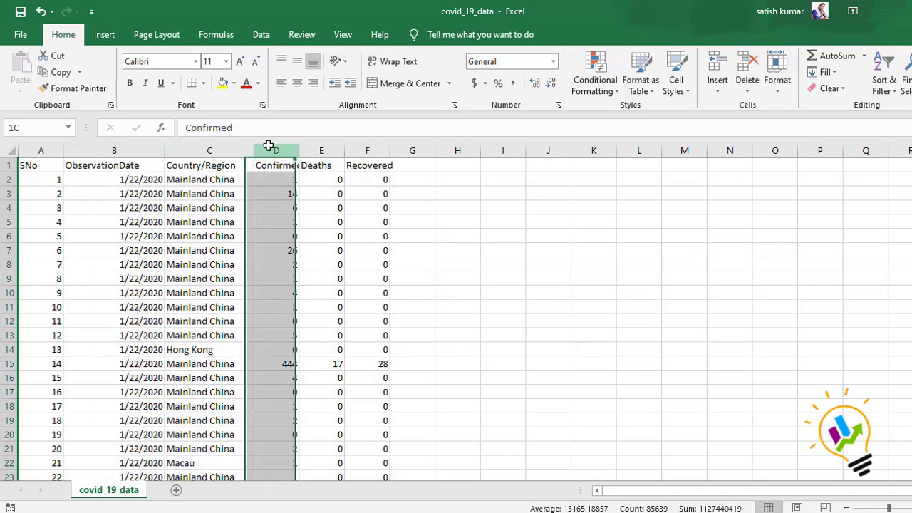
pyautogui.moveTo(300, 149); pyautogui.dragTo(461, 149)
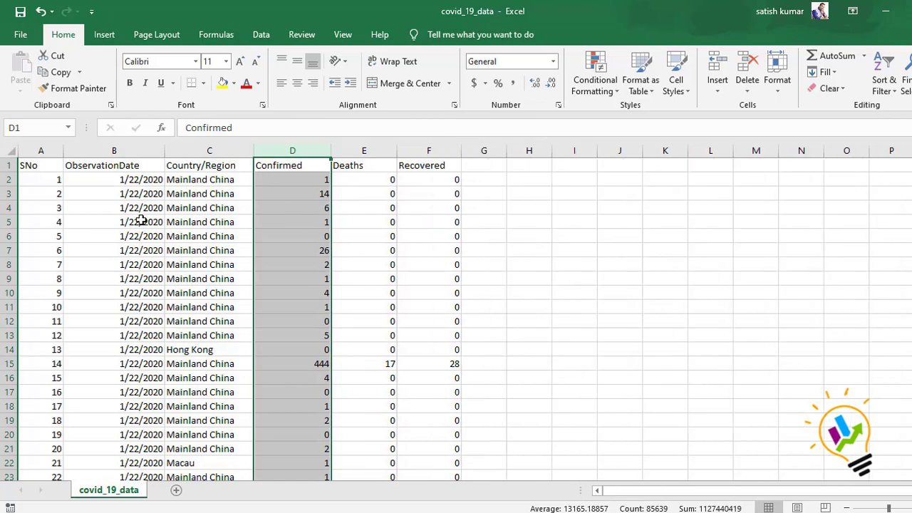
pyautogui.click(21, 13)
pyautogui.click(150, 179)
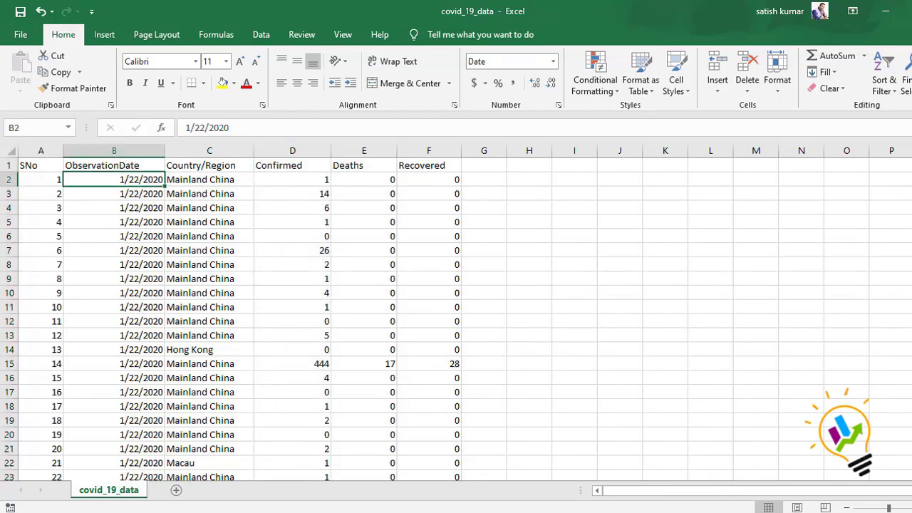
# Step: Open datasets_894_813759_2019 from the desktop and widen its Perceptions of corruption and Generosity columns
pyautogui.moveTo(911, 166); pyautogui.dragTo(911, 460)
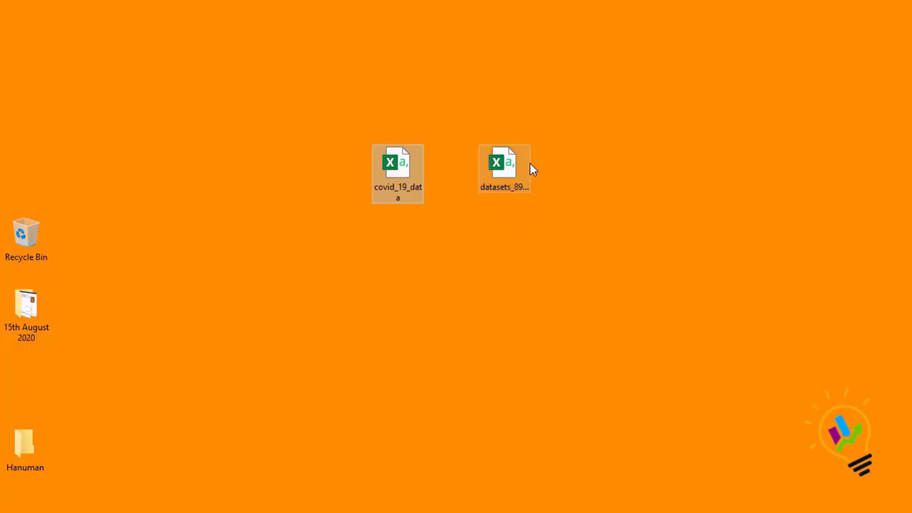
pyautogui.click(525, 172)
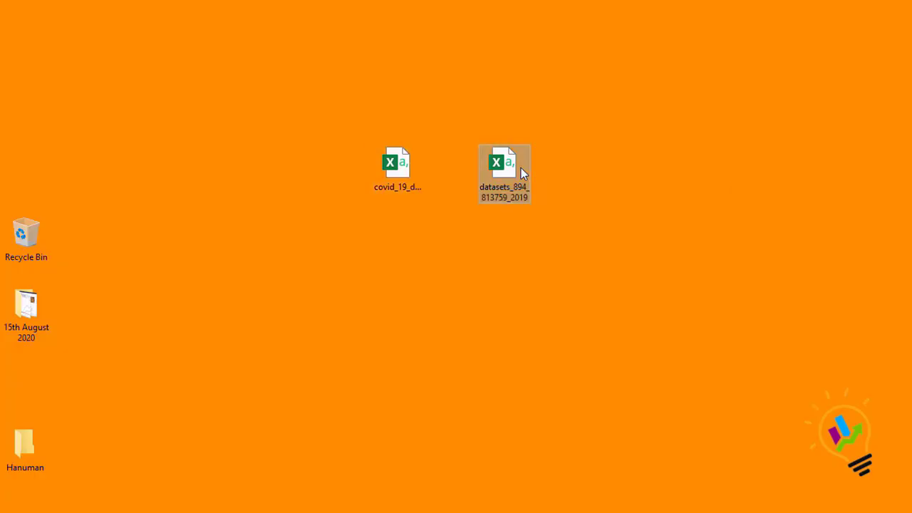
pyautogui.doubleClick(524, 173)
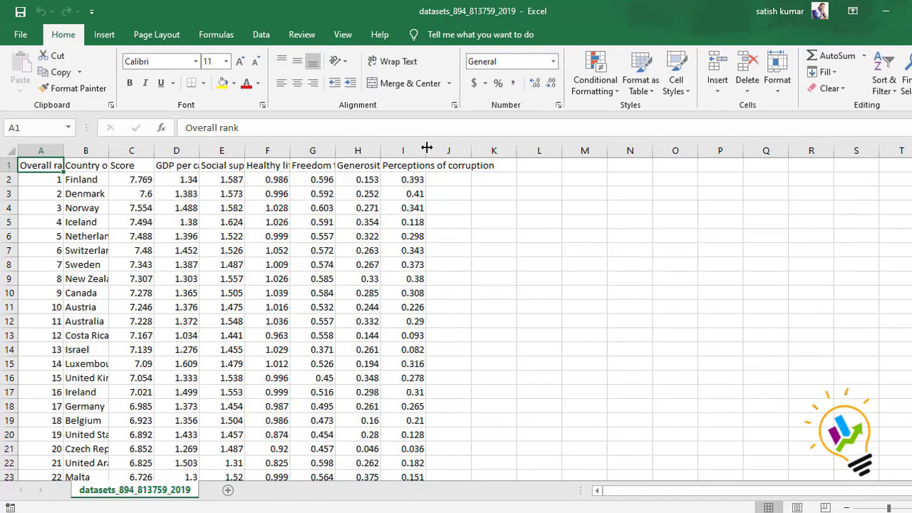
pyautogui.moveTo(426, 150); pyautogui.dragTo(502, 136)
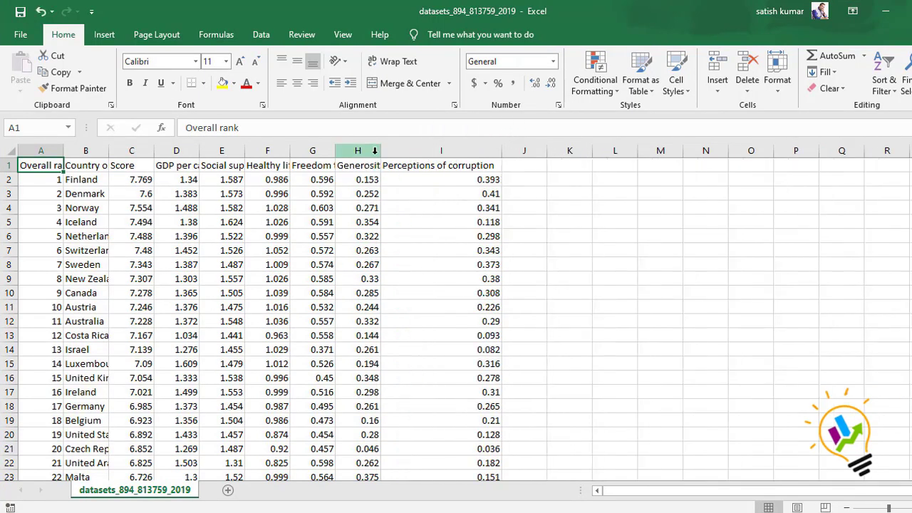
pyautogui.moveTo(380, 151); pyautogui.dragTo(470, 152)
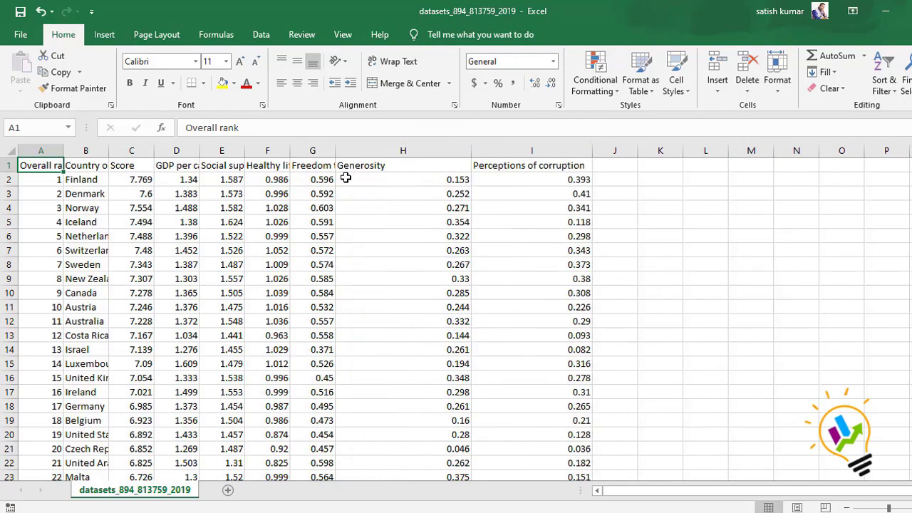
# Step: Delete the Generosity, Perceptions of corruption and Overall rank columns from the happiness sheet
pyautogui.click(381, 152)
pyautogui.rightClick(385, 152)
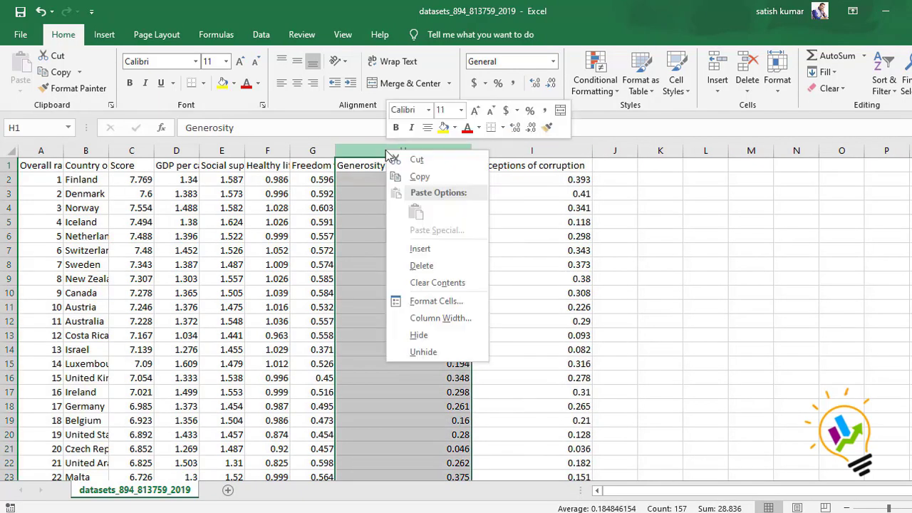
pyautogui.click(421, 266)
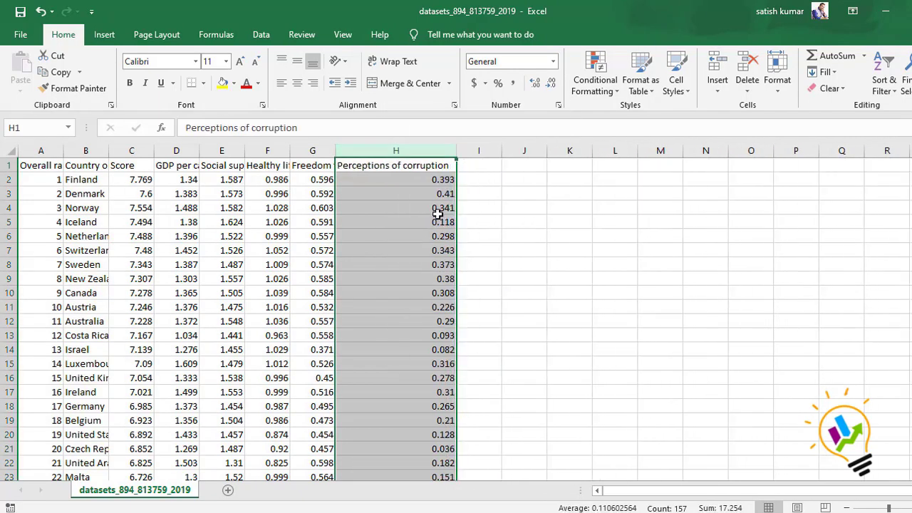
pyautogui.rightClick(411, 148)
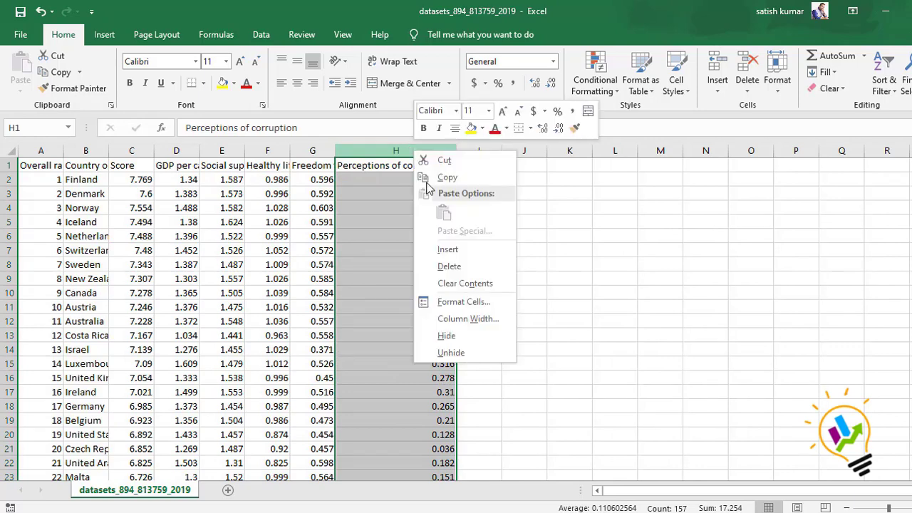
pyautogui.click(456, 266)
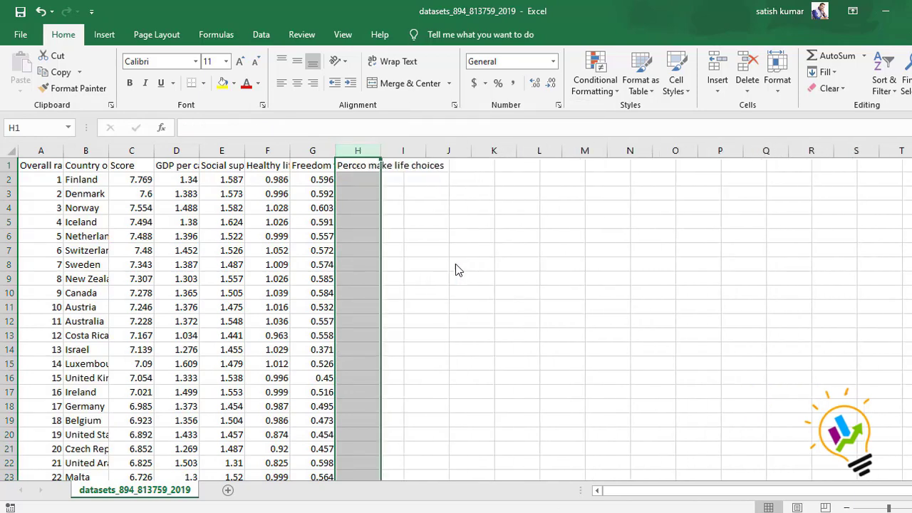
pyautogui.click(47, 151)
pyautogui.rightClick(47, 151)
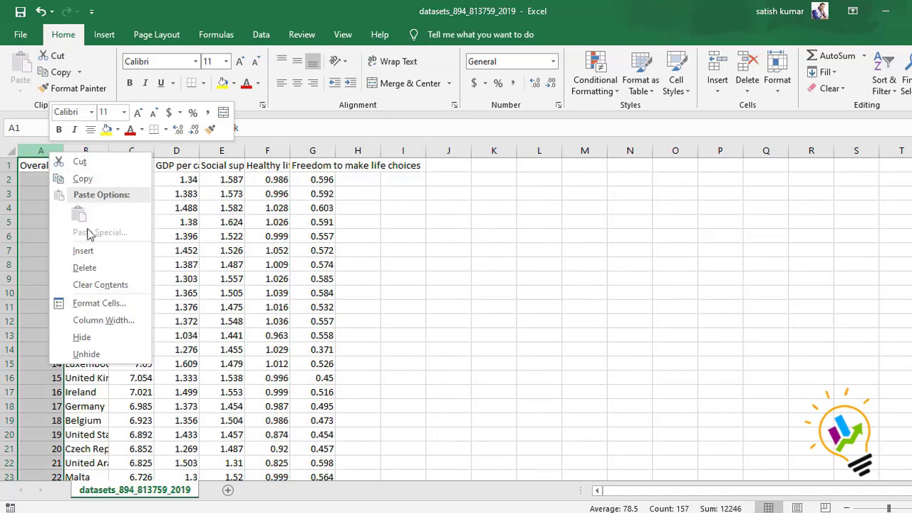
pyautogui.click(85, 266)
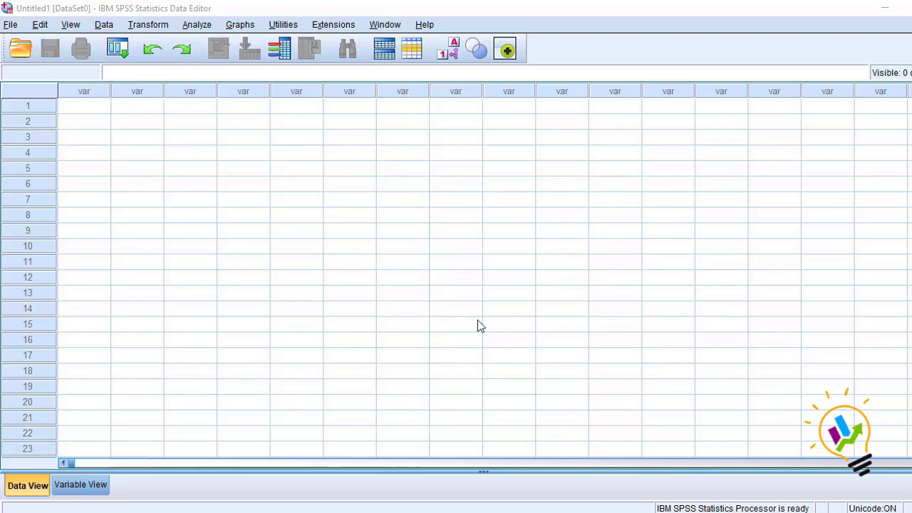
# Step: In the IBM SPSS Statistics Data Editor, open covid_19_data.csv from the Desktop using the CSV (*.csv) file type
pyautogui.click(22, 56)
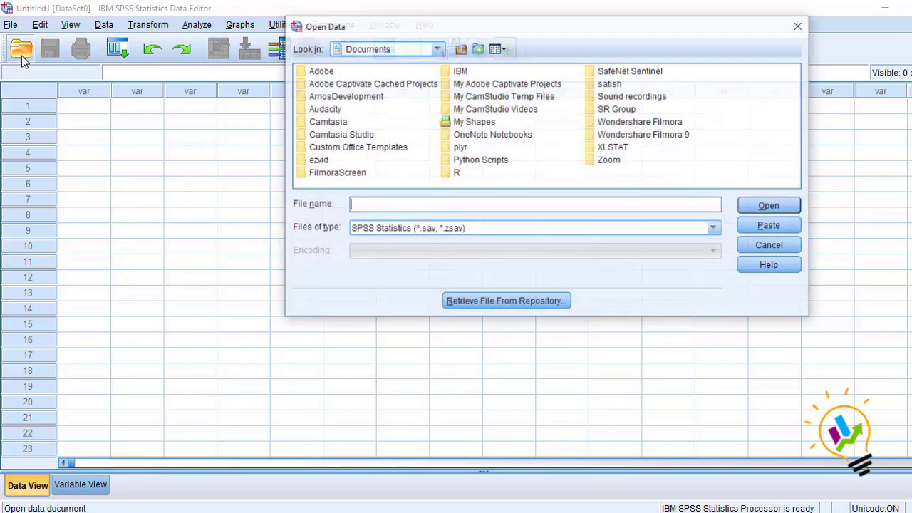
pyautogui.click(714, 229)
pyautogui.click(614, 282)
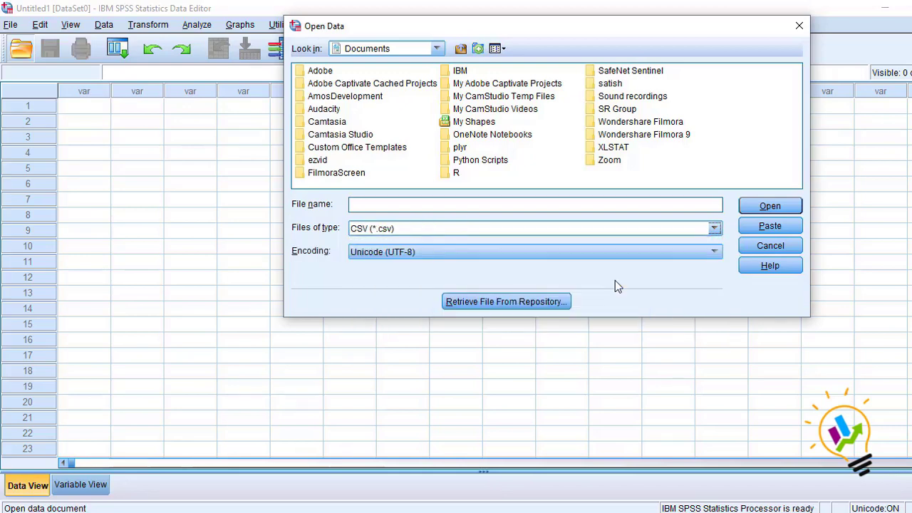
pyautogui.click(461, 49)
pyautogui.click(460, 49)
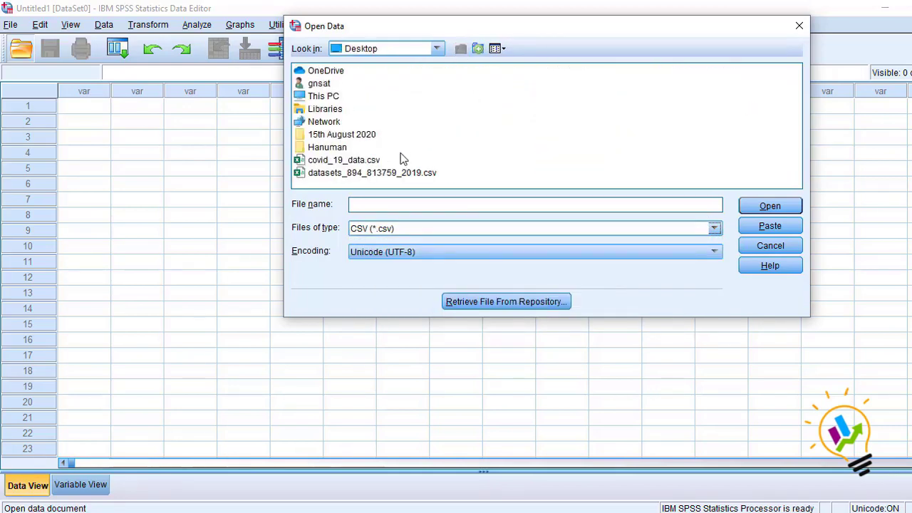
pyautogui.click(375, 161)
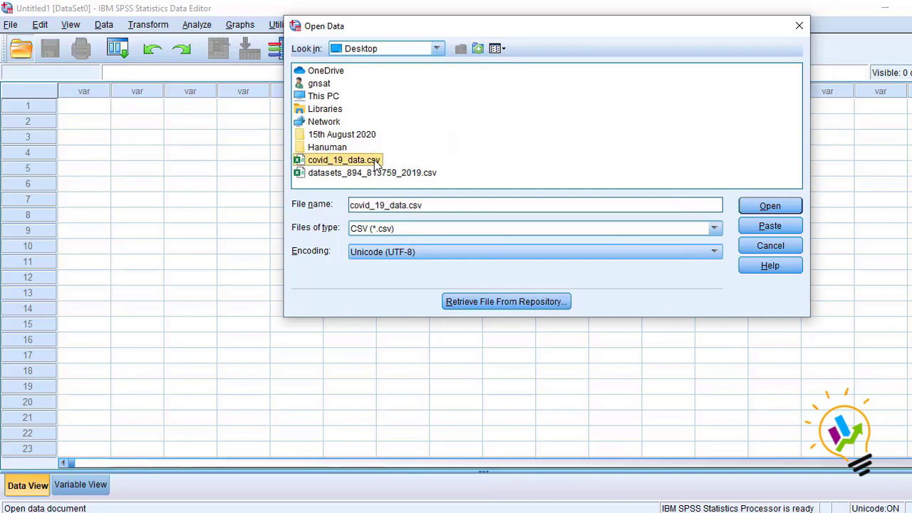
pyautogui.click(763, 208)
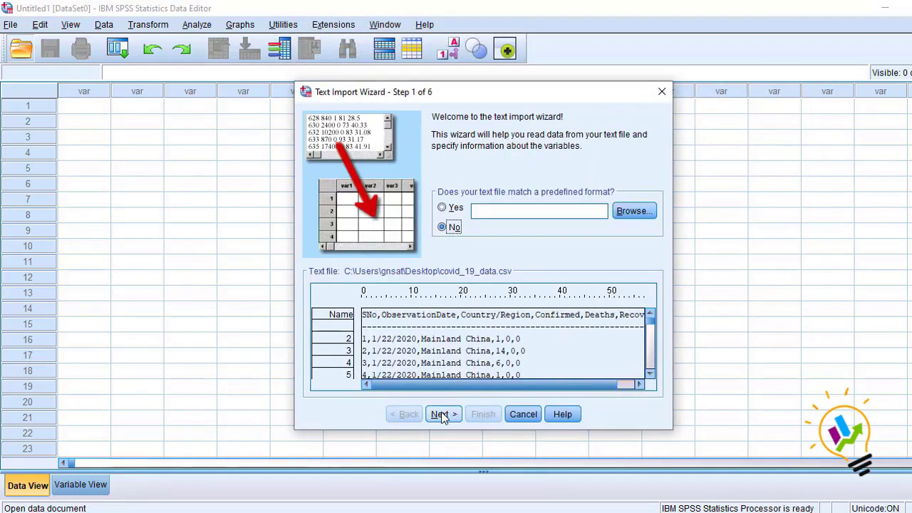
# Step: Accept the import defaults: no predefined format, delimited variables, names on line 1, period decimals, data from line 2, all cases
pyautogui.click(442, 415)
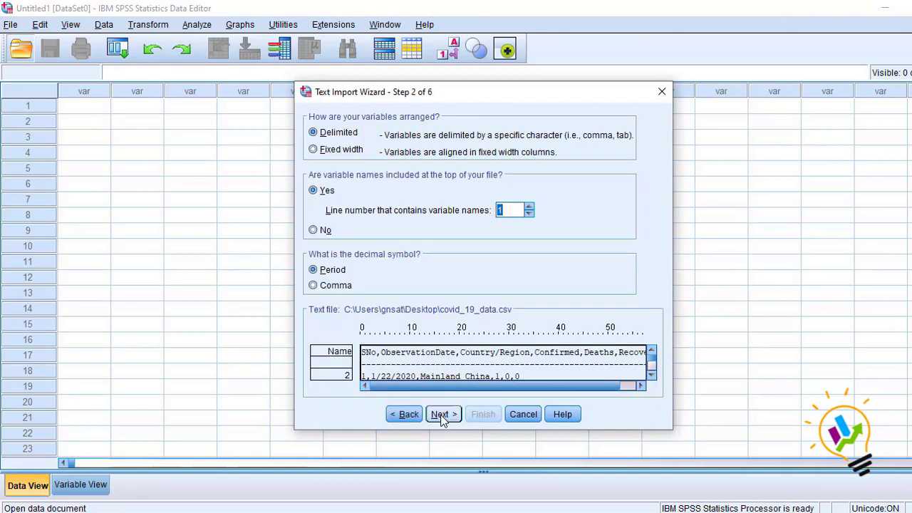
pyautogui.click(441, 416)
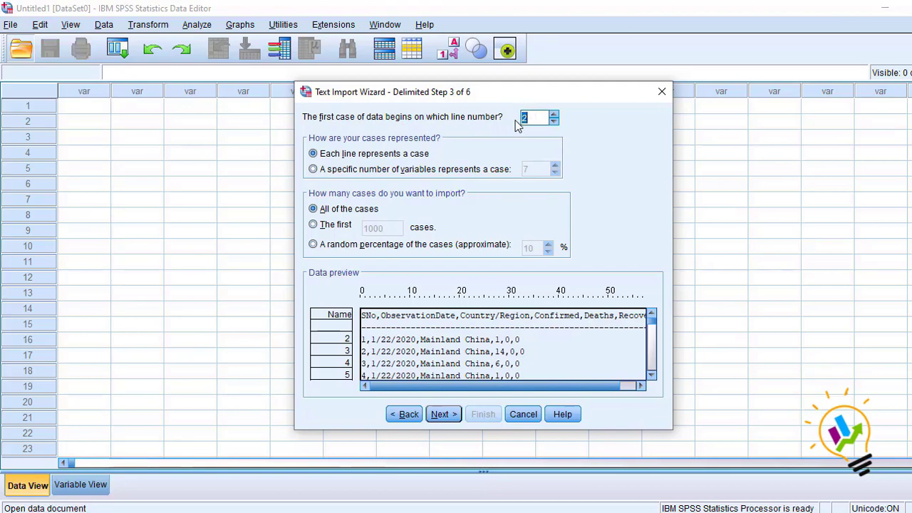
pyautogui.click(443, 414)
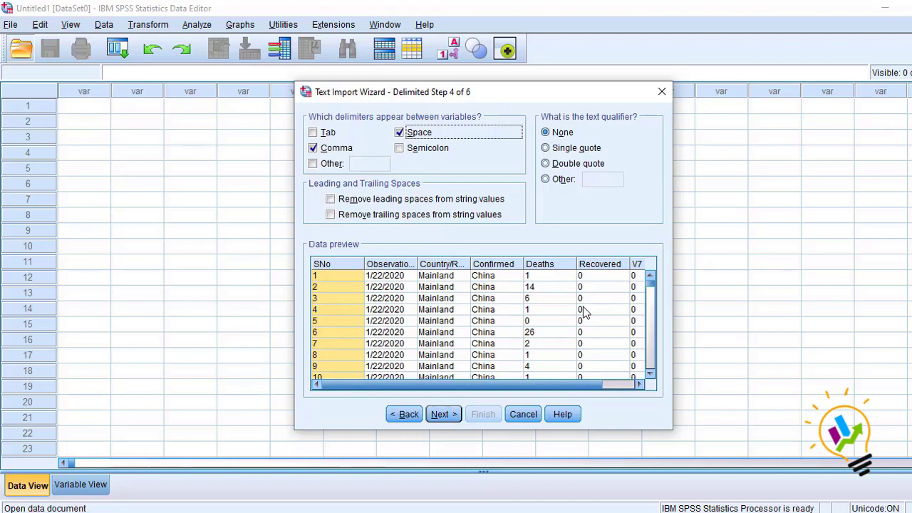
# Step: Check the data preview, remove Space as a delimiter so only Comma remains, and widen the preview's Country/Region column
pyautogui.scroll(-3, 583, 306)
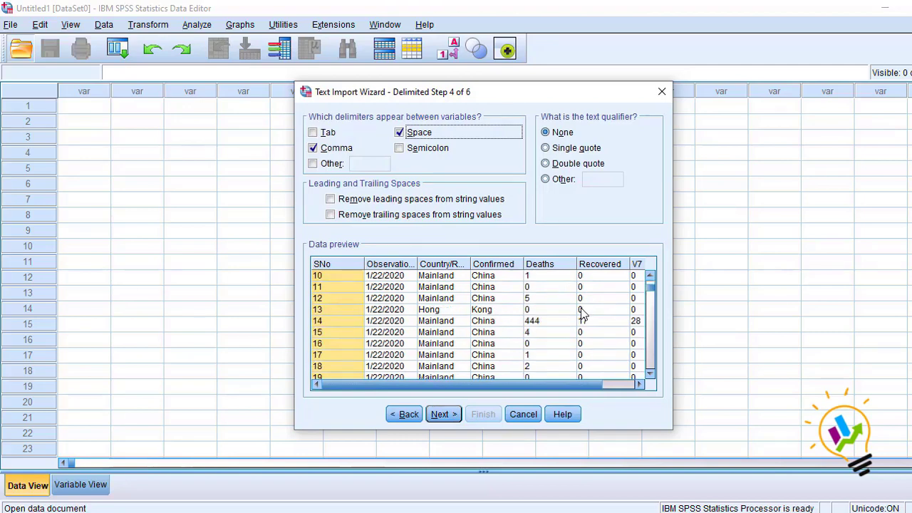
pyautogui.scroll(-2, 583, 312)
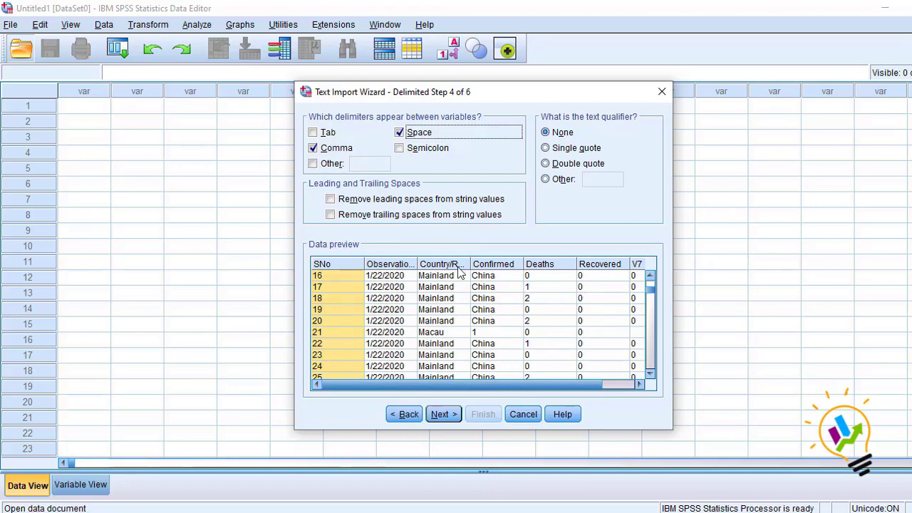
pyautogui.scroll(2, 509, 275)
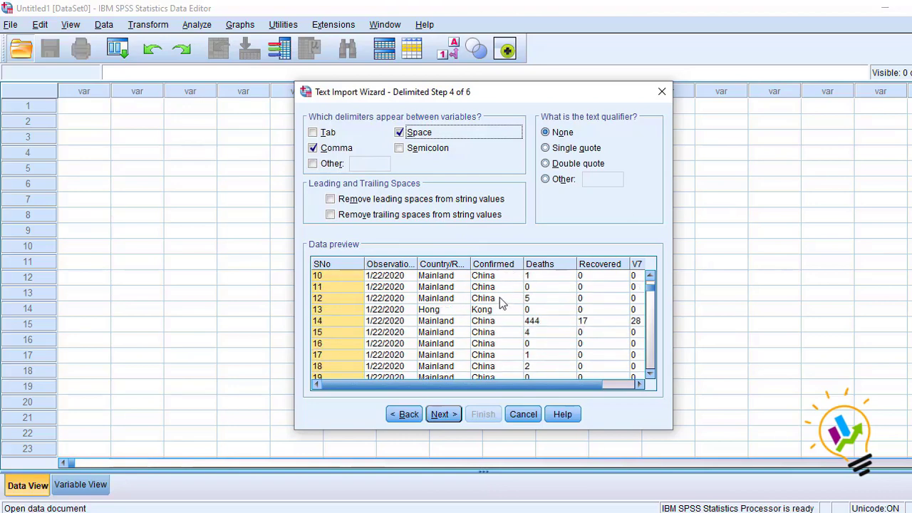
pyautogui.scroll(2, 501, 302)
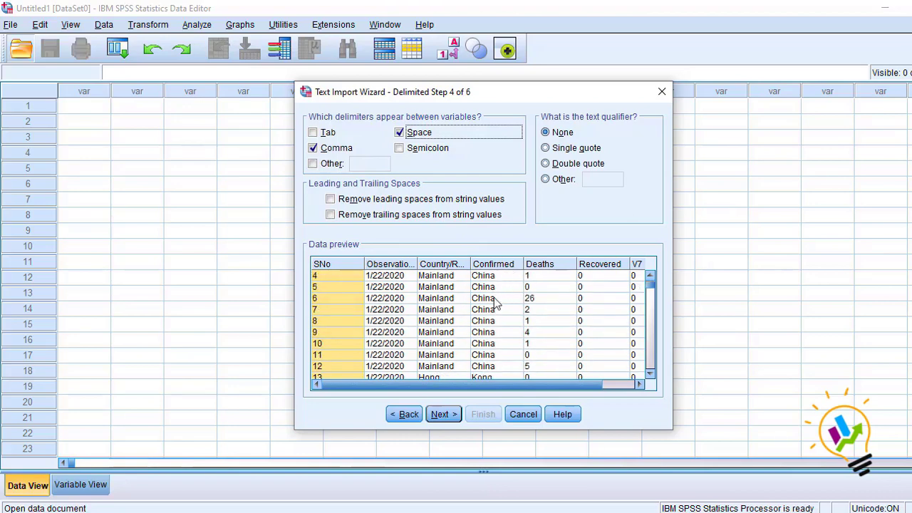
pyautogui.click(399, 133)
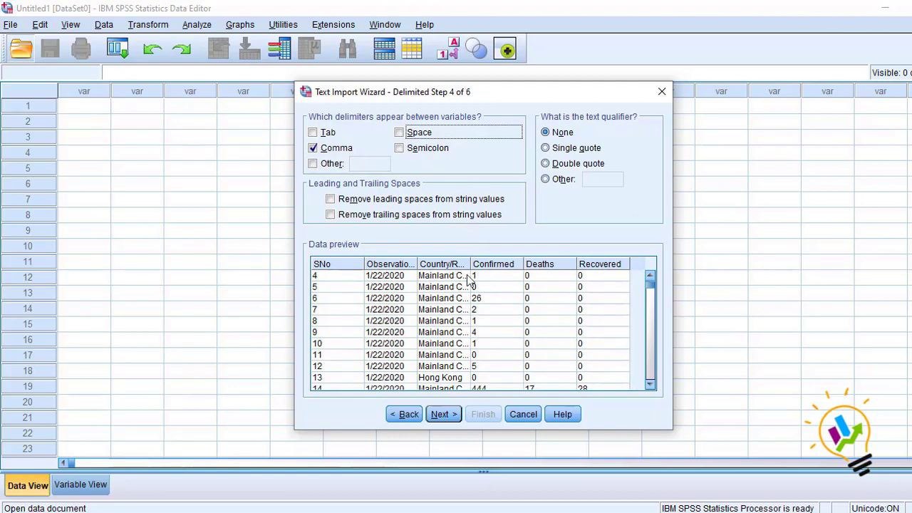
pyautogui.moveTo(470, 263); pyautogui.dragTo(511, 264)
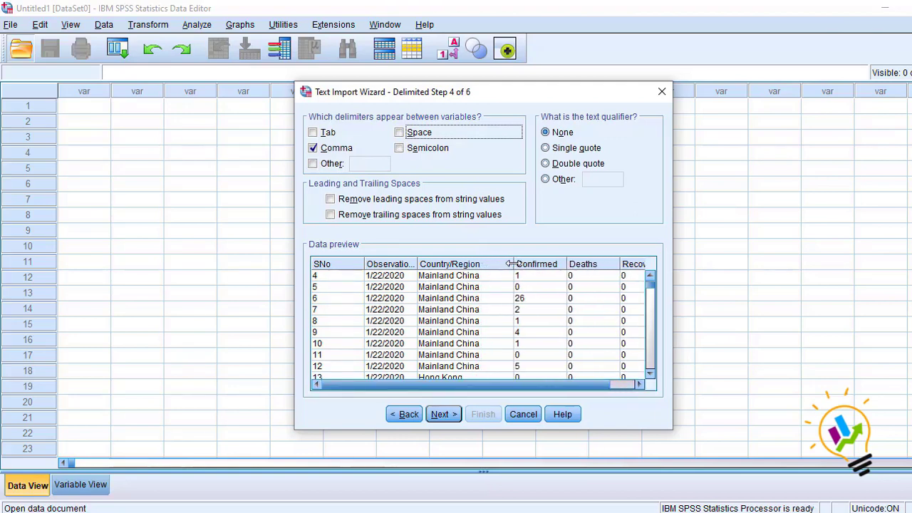
pyautogui.moveTo(485, 385); pyautogui.dragTo(509, 385)
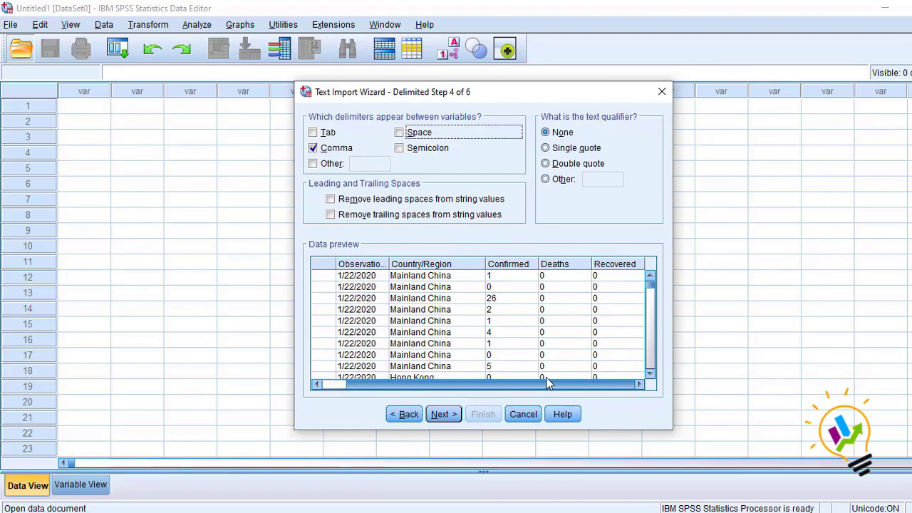
# Step: Compare the preview with and without the Space delimiter, leave only Comma selected, and look through the previewed rows
pyautogui.click(399, 133)
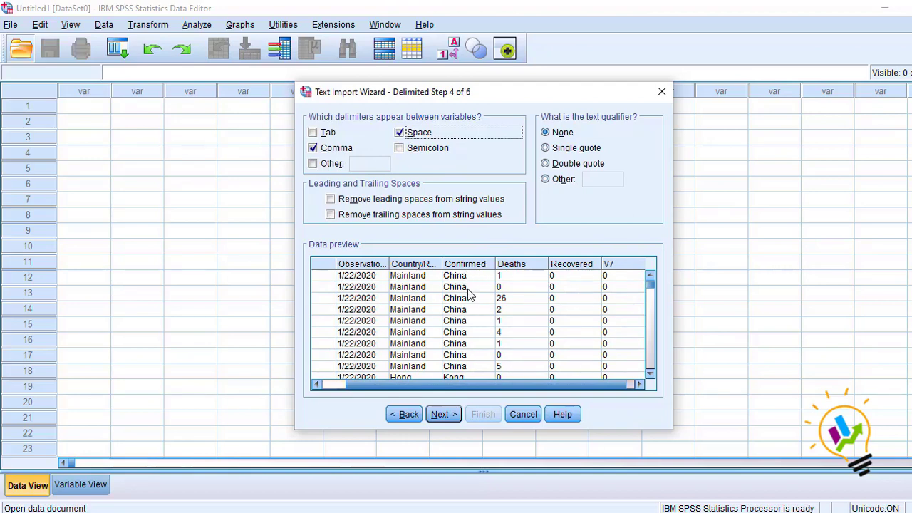
pyautogui.click(400, 134)
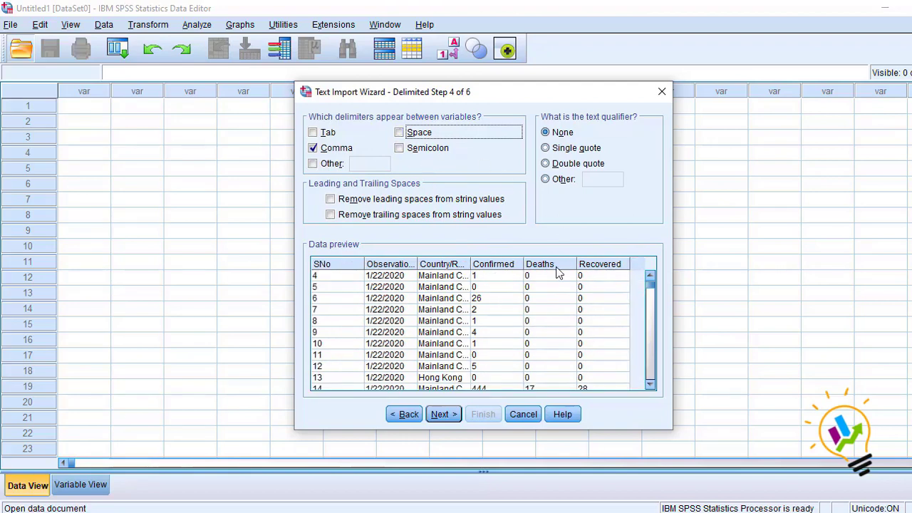
pyautogui.scroll(-11, 518, 329)
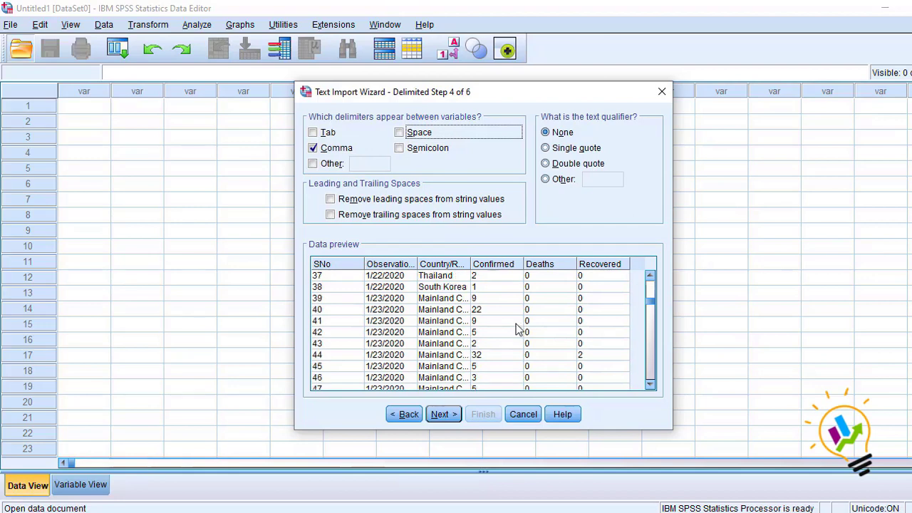
pyautogui.scroll(-8, 518, 329)
pyautogui.scroll(20, 518, 329)
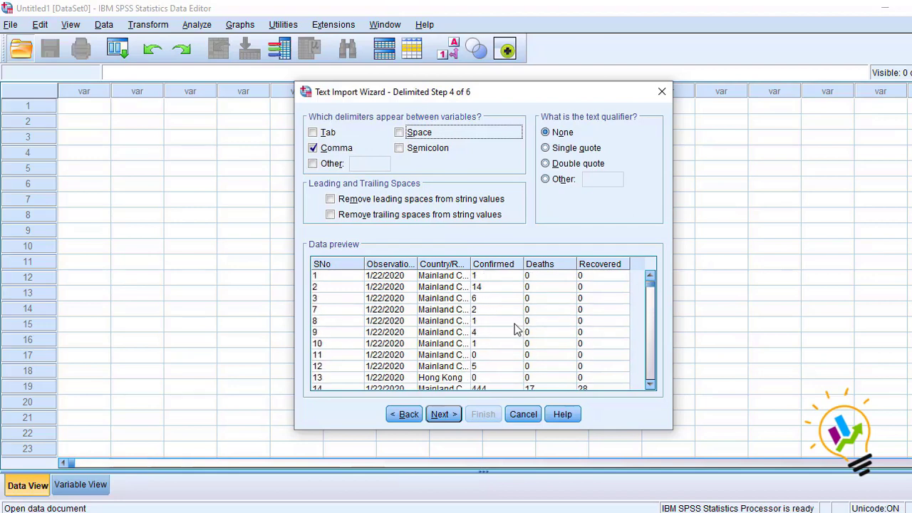
pyautogui.scroll(-15, 518, 329)
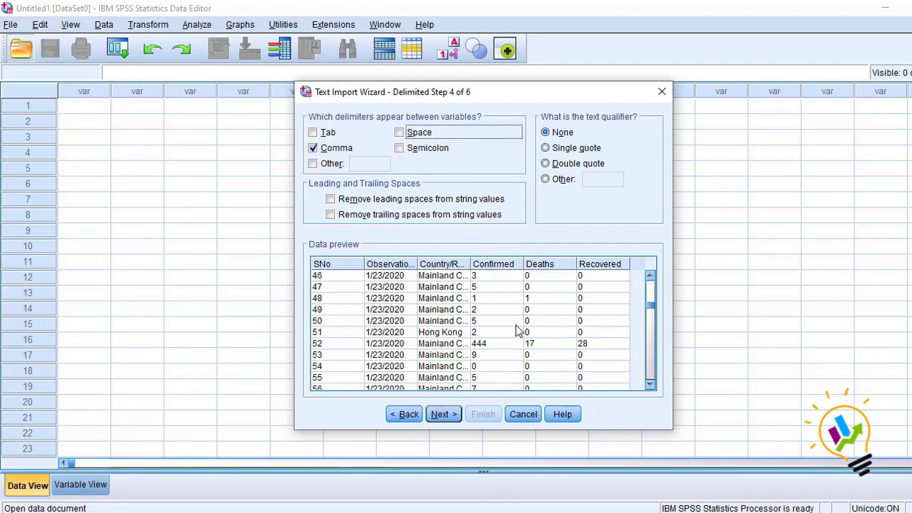
pyautogui.scroll(-7, 522, 324)
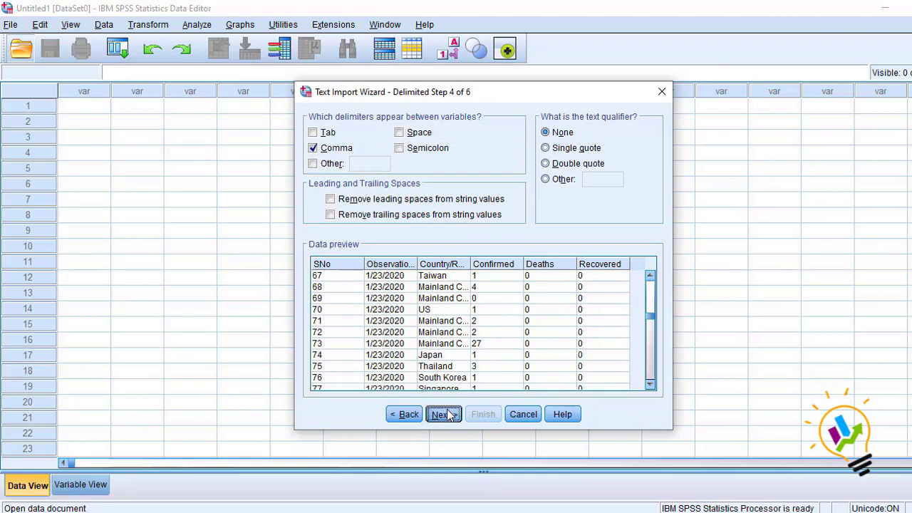
# Step: Accept the adjusted variable names, keep the Automatic data format, and finish the text import without saving the format or pasting syntax
pyautogui.click(446, 414)
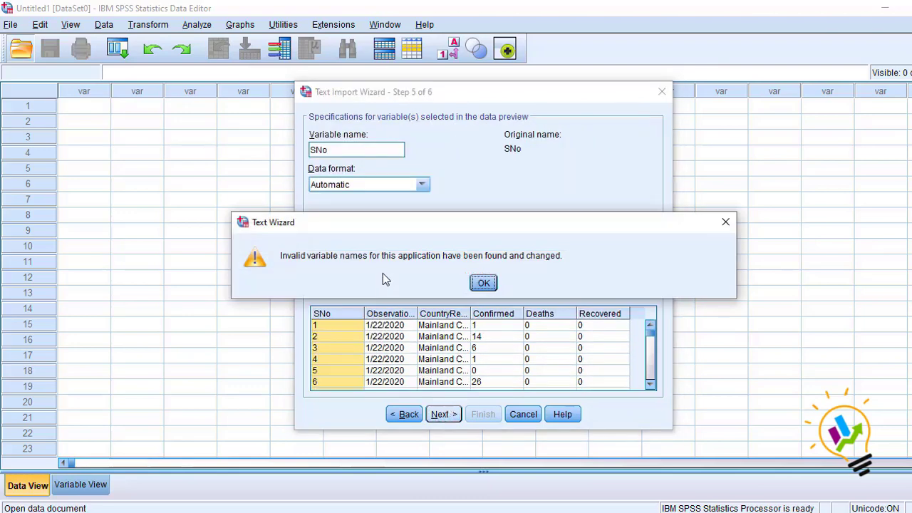
pyautogui.click(484, 285)
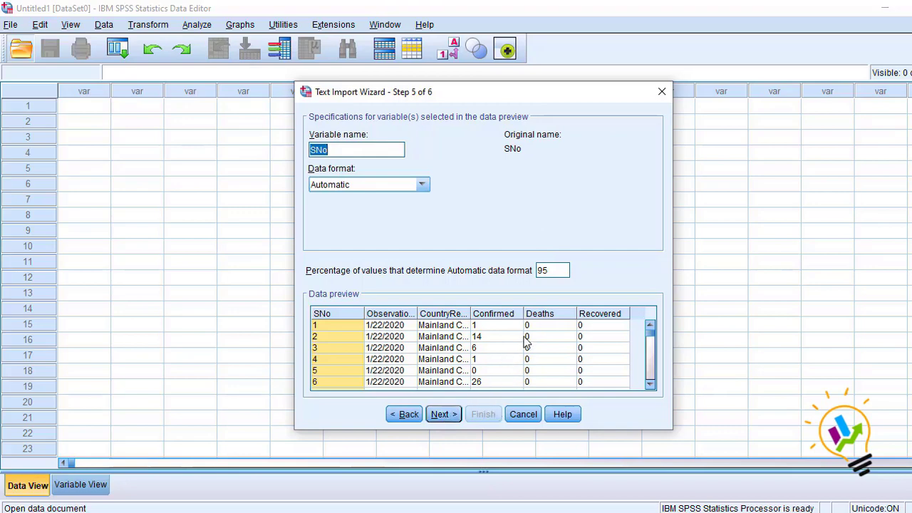
pyautogui.scroll(-4, 523, 341)
pyautogui.scroll(-8, 523, 341)
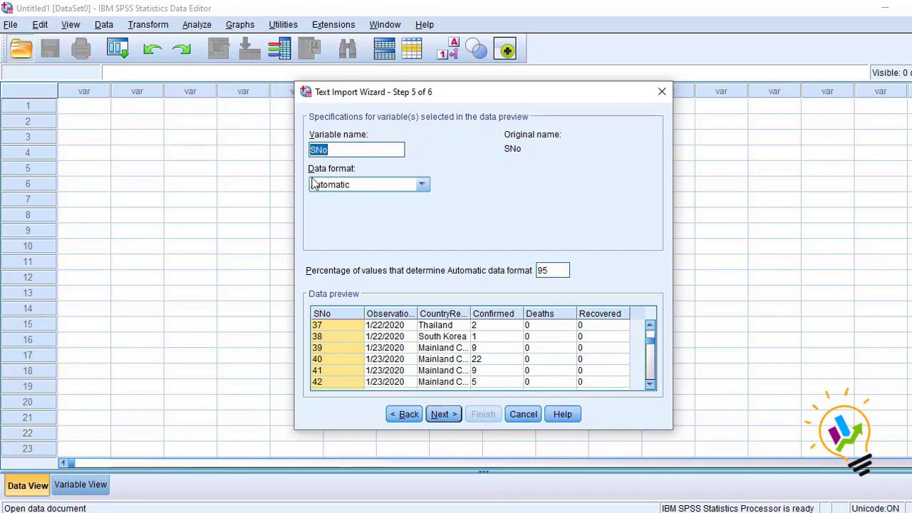
pyautogui.click(442, 415)
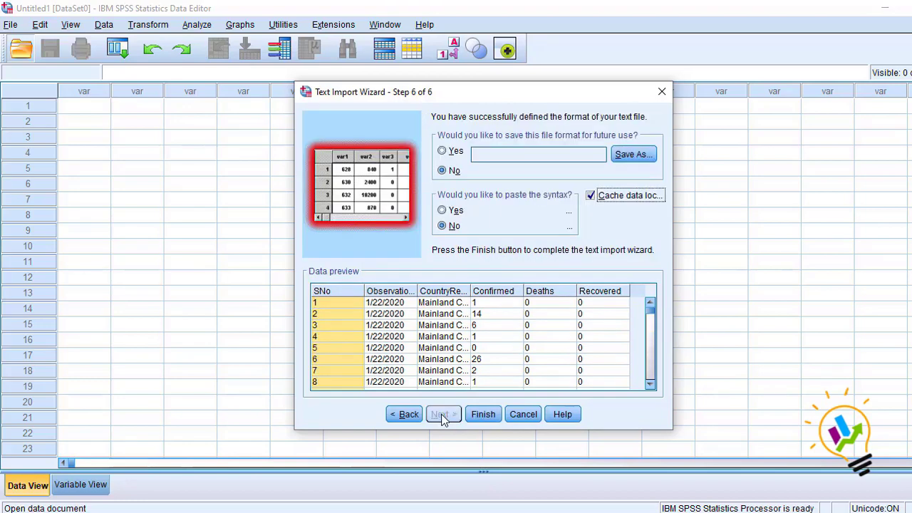
pyautogui.click(481, 415)
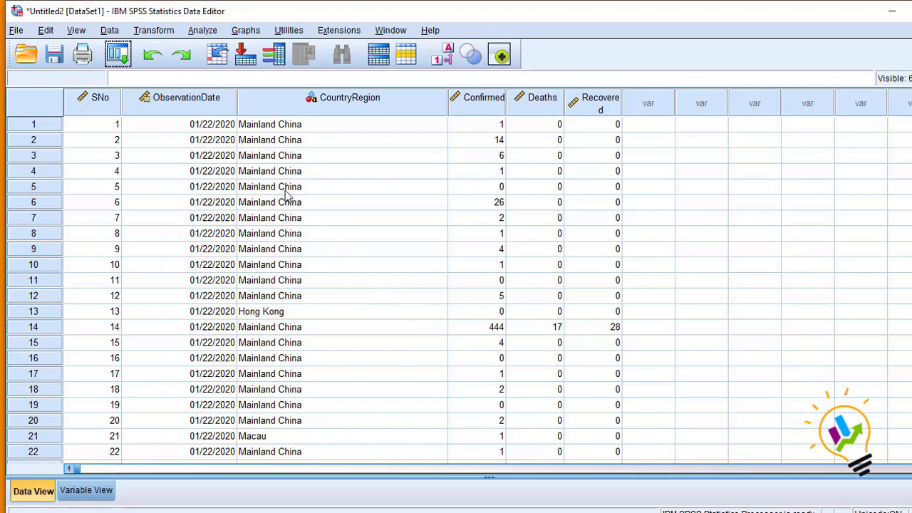
# Step: Review the imported SNo, ObservationDate, CountryRegion, Confirmed, Deaths and Recovered columns, then inspect their variable definitions
pyautogui.click(83, 100)
pyautogui.click(201, 112)
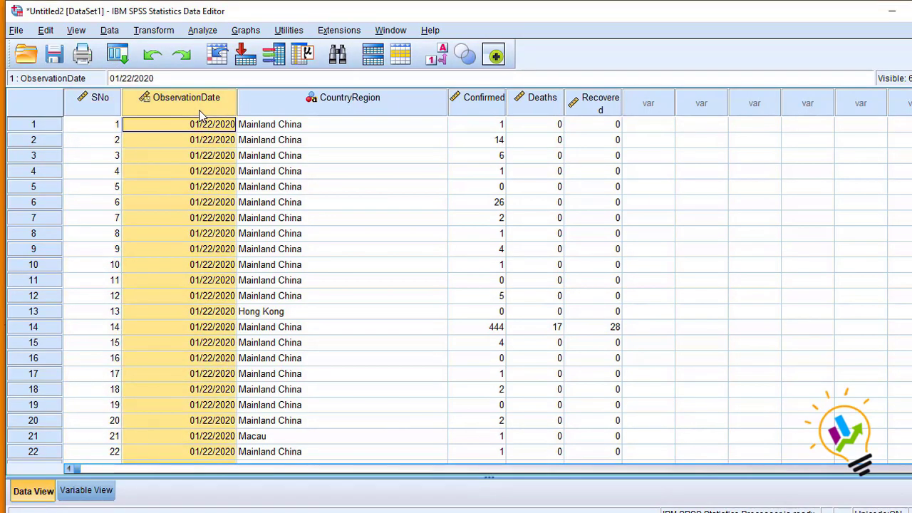
pyautogui.click(299, 109)
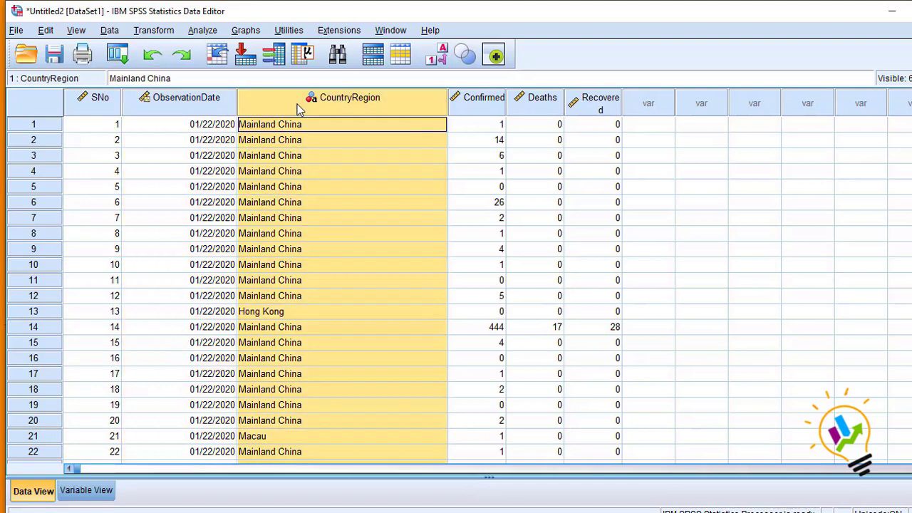
pyautogui.click(471, 102)
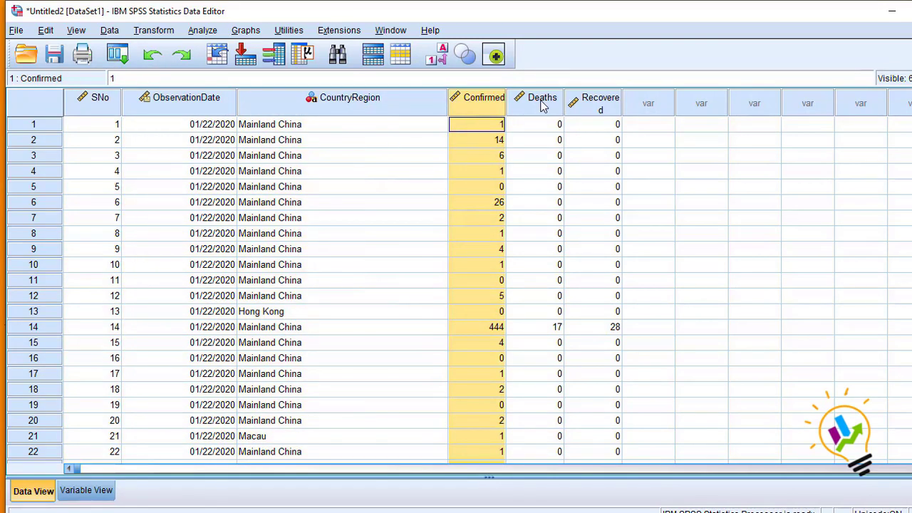
pyautogui.click(543, 106)
pyautogui.click(592, 107)
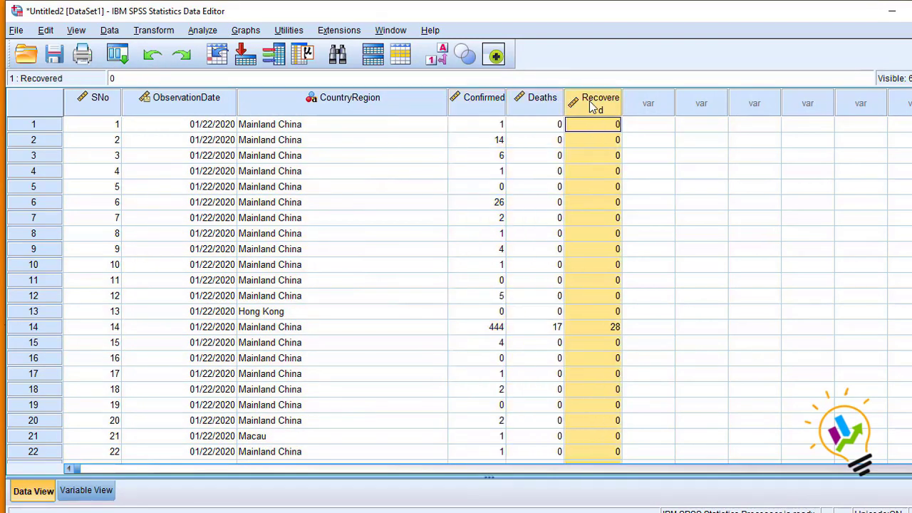
pyautogui.click(90, 491)
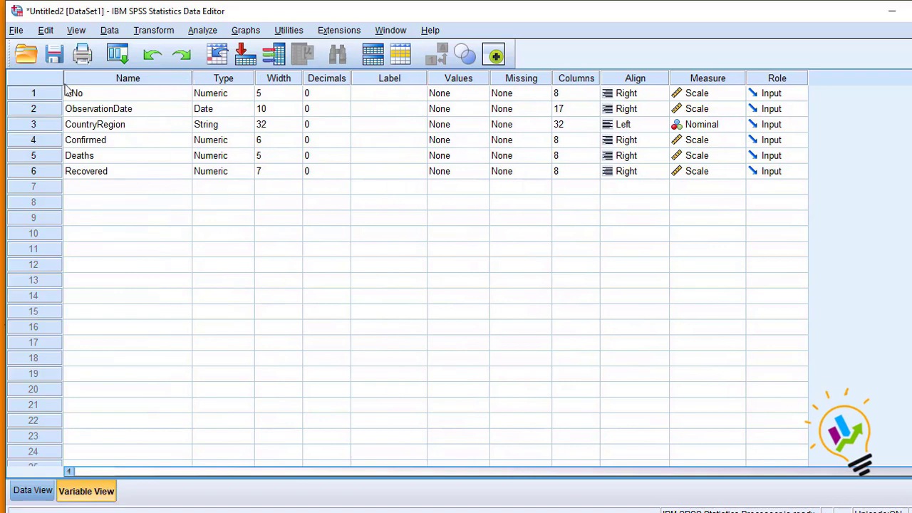
# Step: Save the COVID dataset to the Desktop as Covid in SPSS Statistics (*.sav) format
pyautogui.click(56, 58)
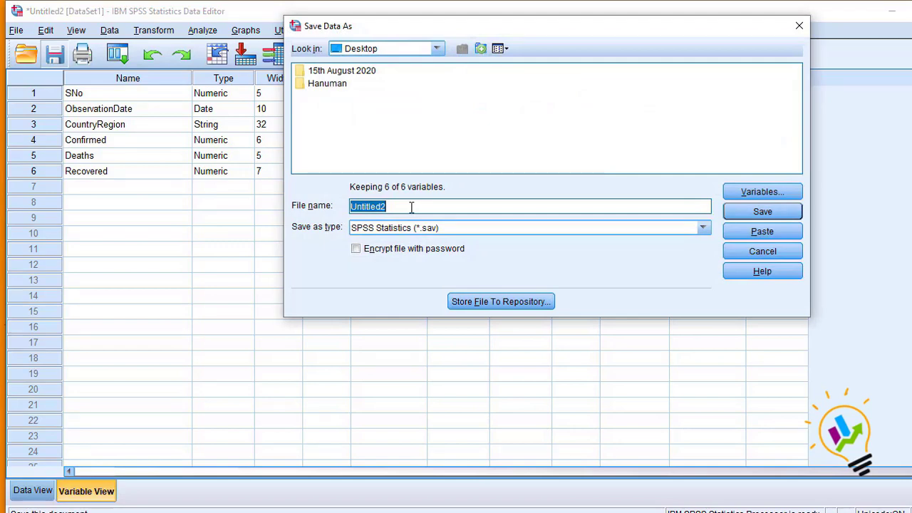
pyautogui.press('BackSpace')
pyautogui.press('Return')
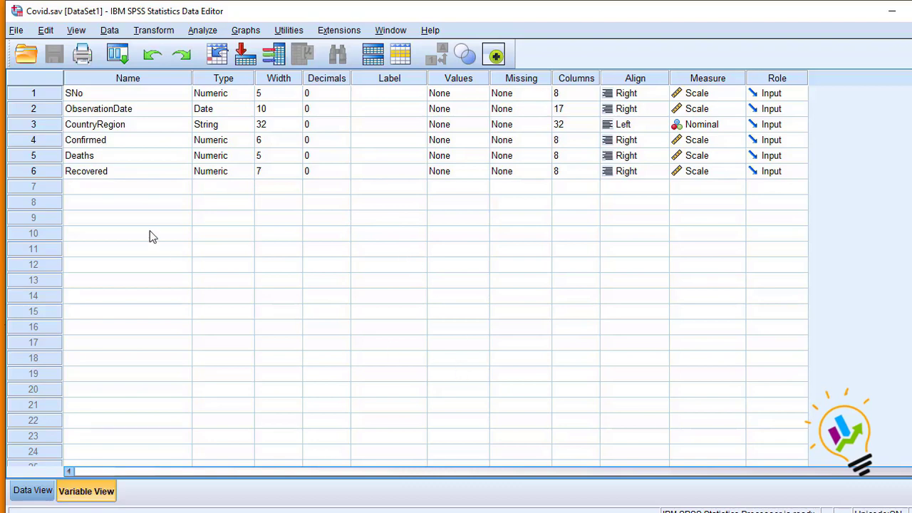
# Step: Open datasets_894_813759_2019.csv from the Desktop as a CSV file for text import
pyautogui.click(26, 57)
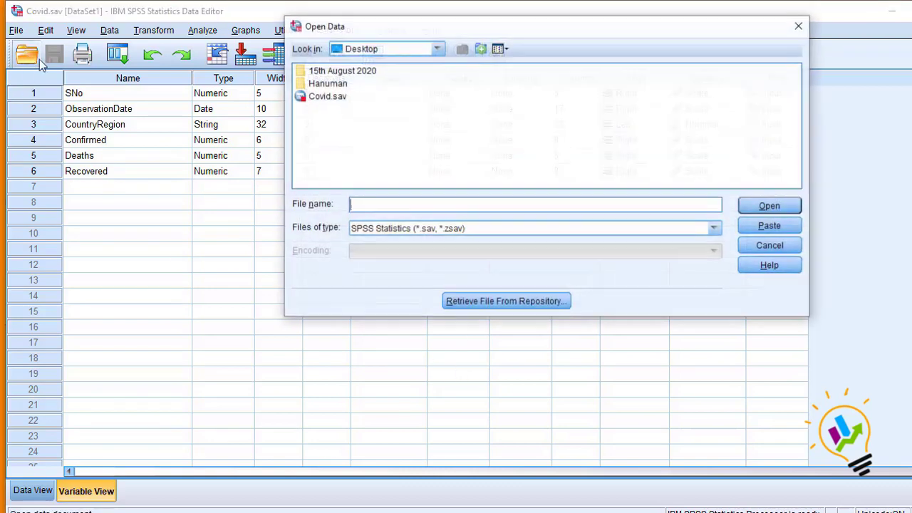
pyautogui.click(712, 228)
pyautogui.click(608, 281)
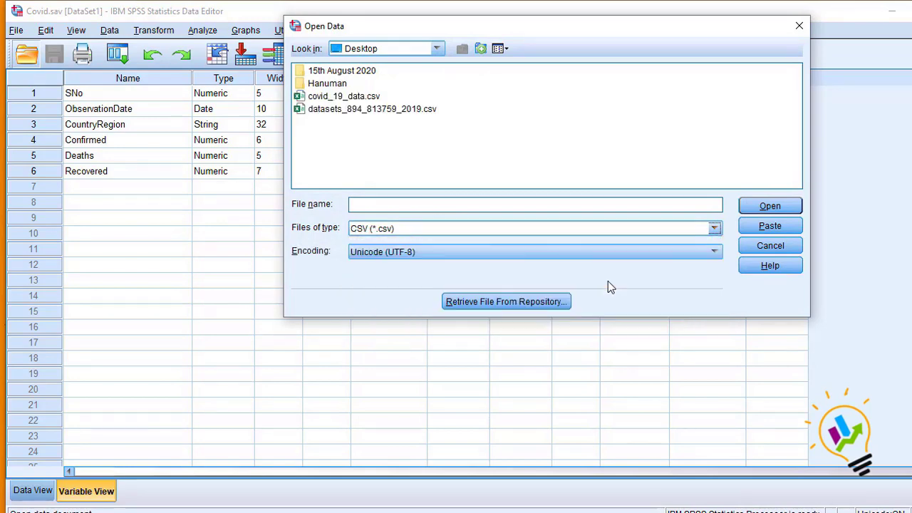
pyautogui.click(391, 111)
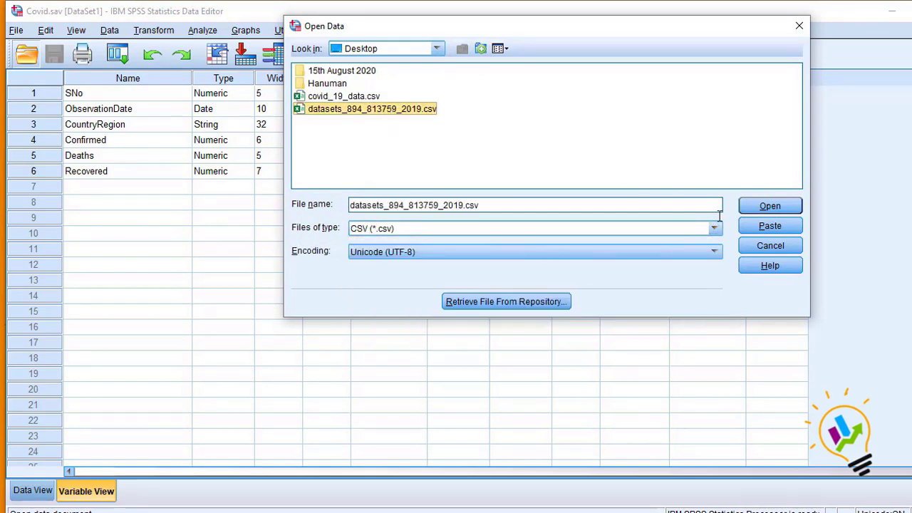
pyautogui.click(769, 206)
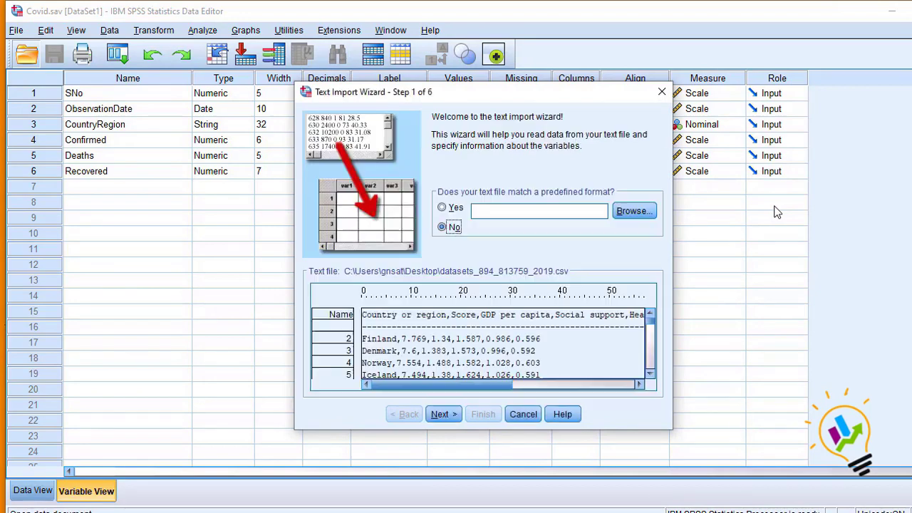
# Step: Accept the happiness file's import defaults: no predefined format, delimited, names on line 1, period decimals, data from line 2, all cases
pyautogui.click(445, 414)
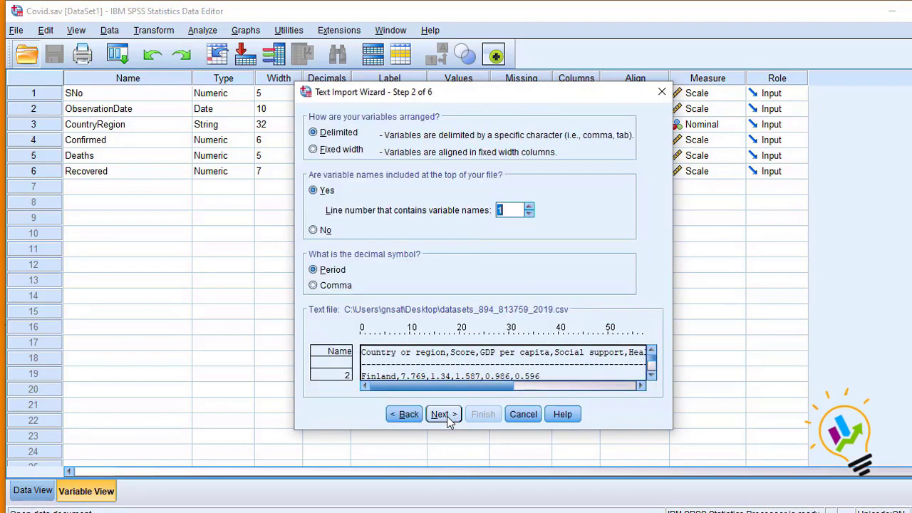
pyautogui.click(445, 415)
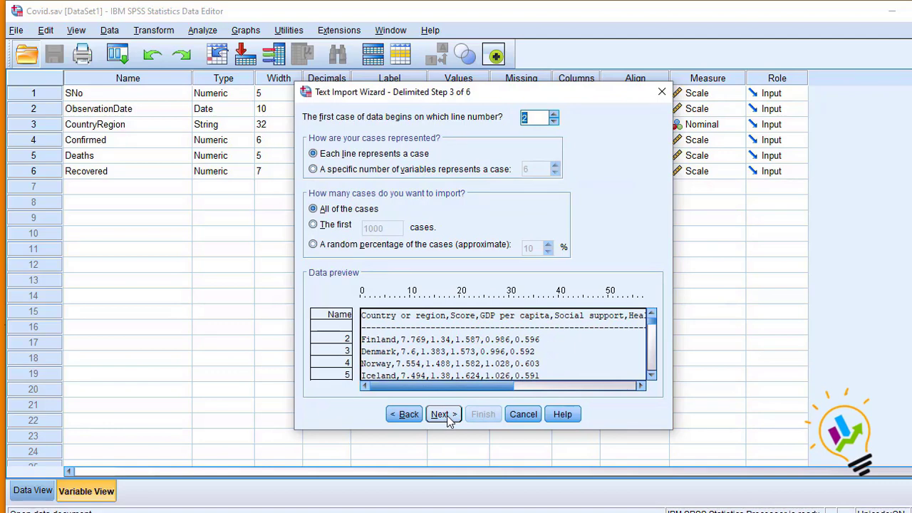
pyautogui.click(447, 415)
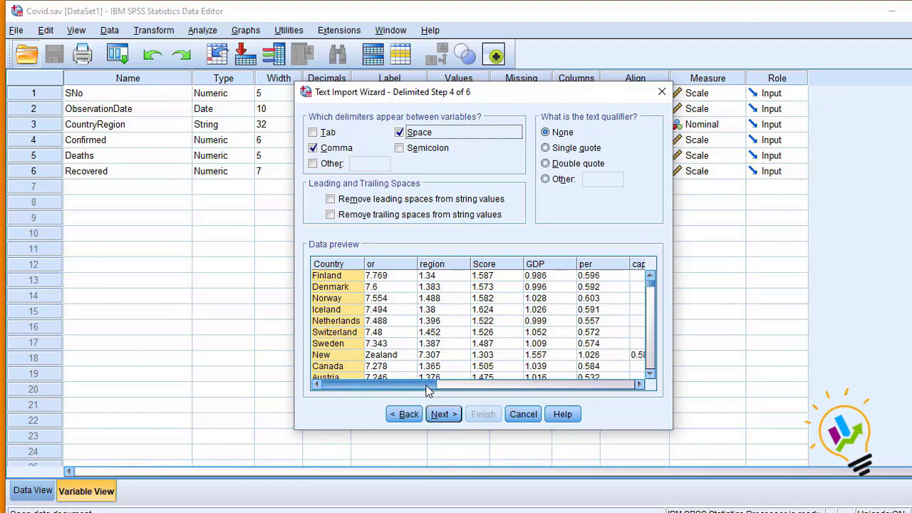
# Step: Compare the happiness data preview with and without the Space delimiter, leaving only Comma selected
pyautogui.moveTo(432, 386); pyautogui.dragTo(463, 391)
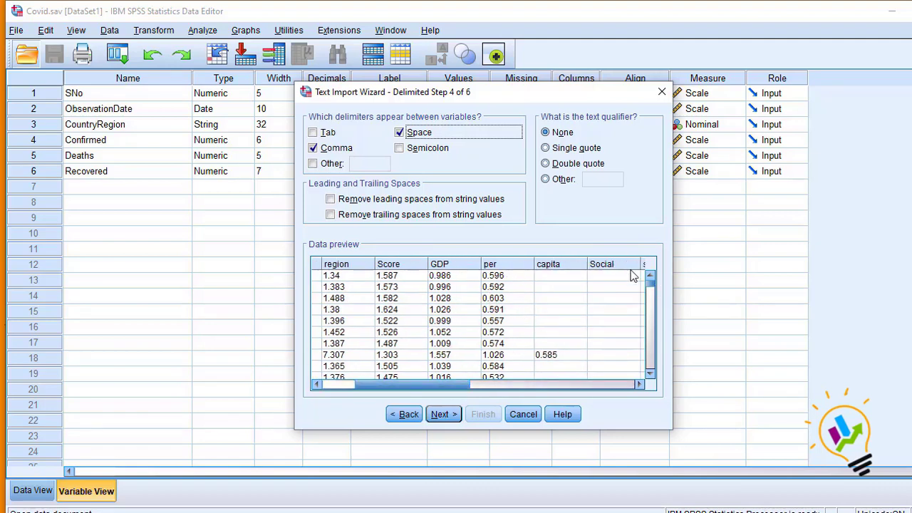
pyautogui.click(400, 133)
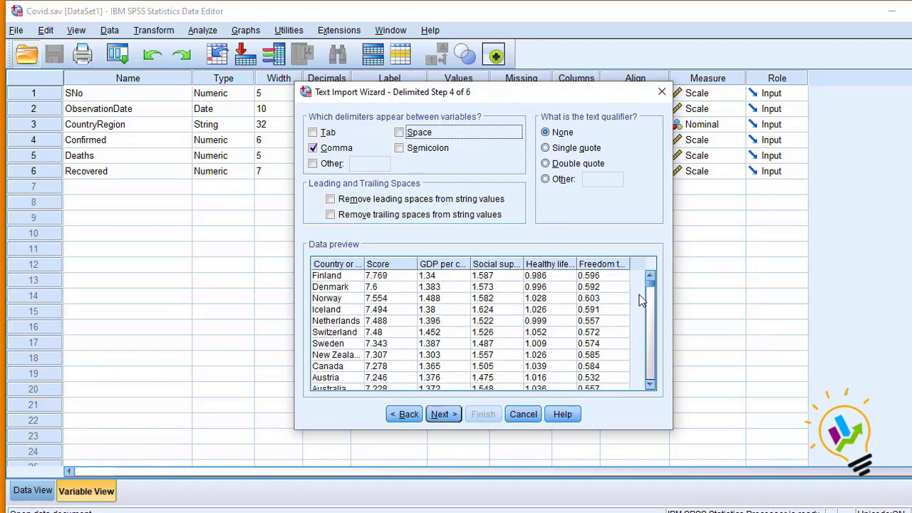
pyautogui.moveTo(651, 281)
pyautogui.mouseDown()
pyautogui.moveTo(652, 371)
pyautogui.moveTo(651, 281)
pyautogui.mouseUp()
pyautogui.click(400, 133)
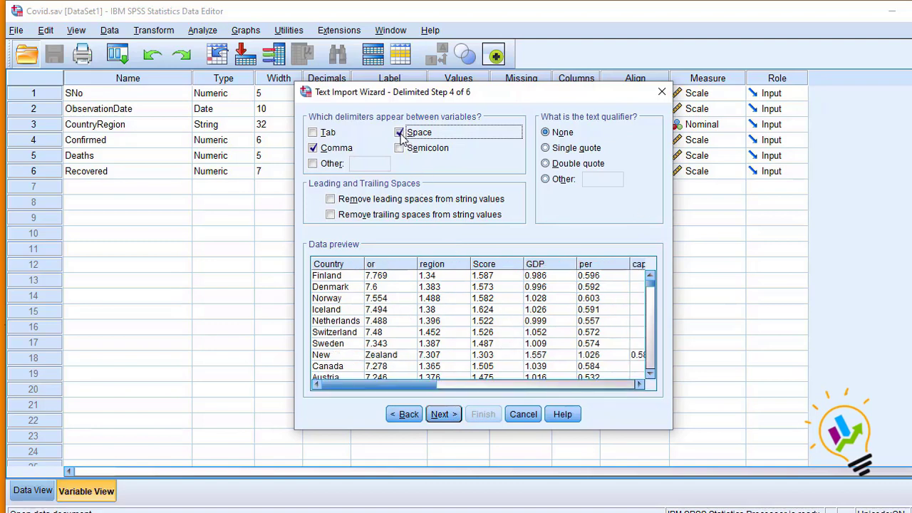
pyautogui.click(400, 133)
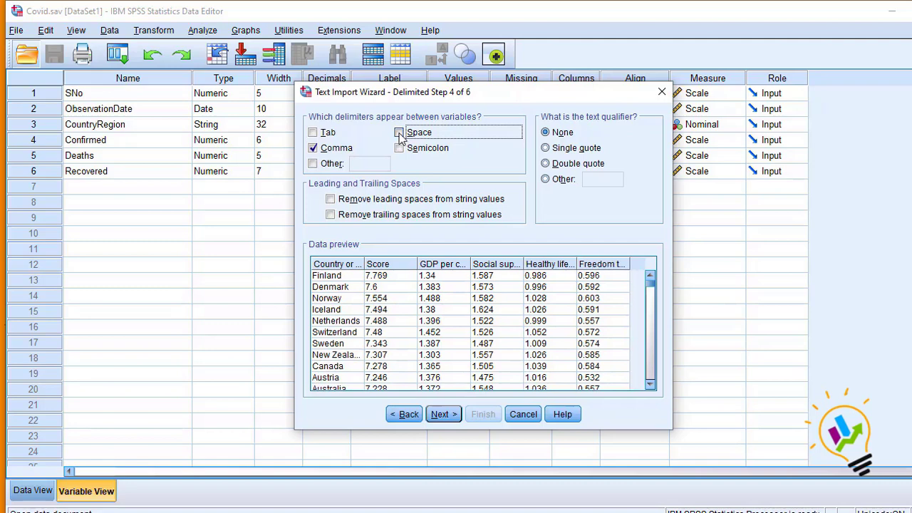
# Step: Accept the corrected variable names and Automatic data format, and finish the happiness import without saving the format or pasting syntax
pyautogui.click(443, 414)
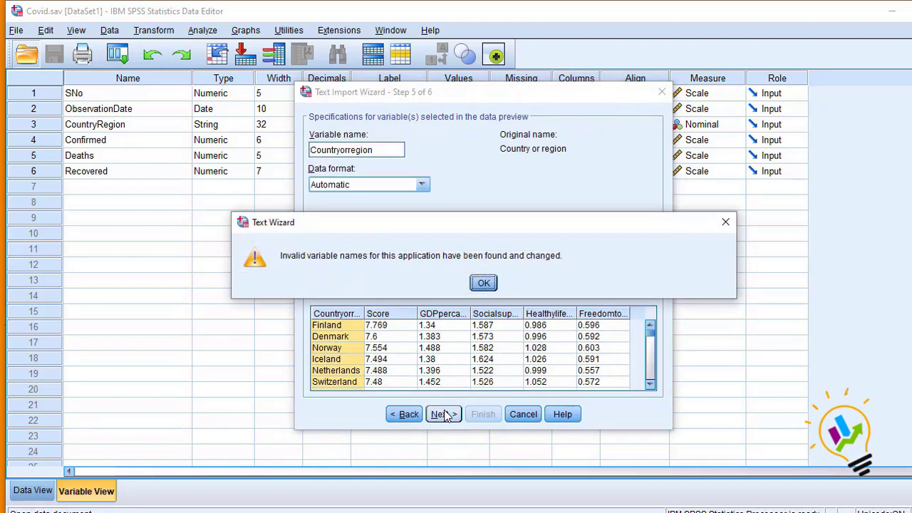
pyautogui.click(484, 284)
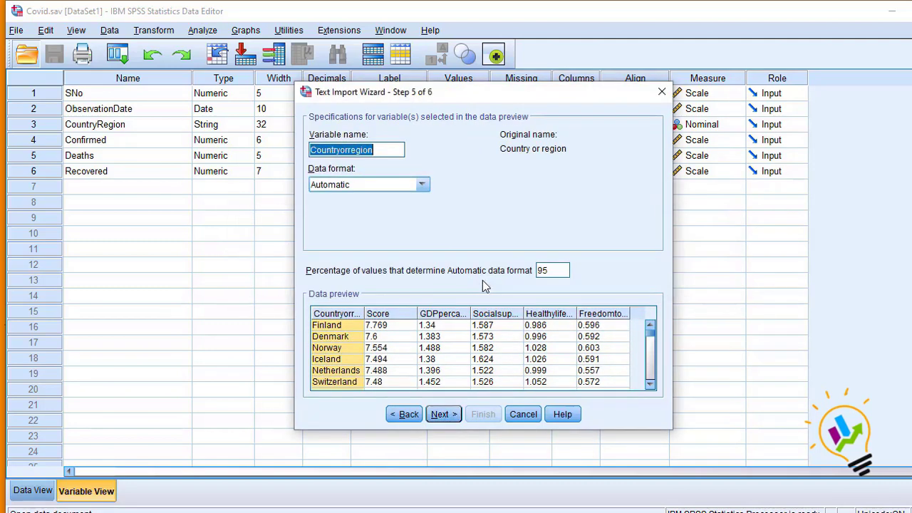
pyautogui.click(442, 415)
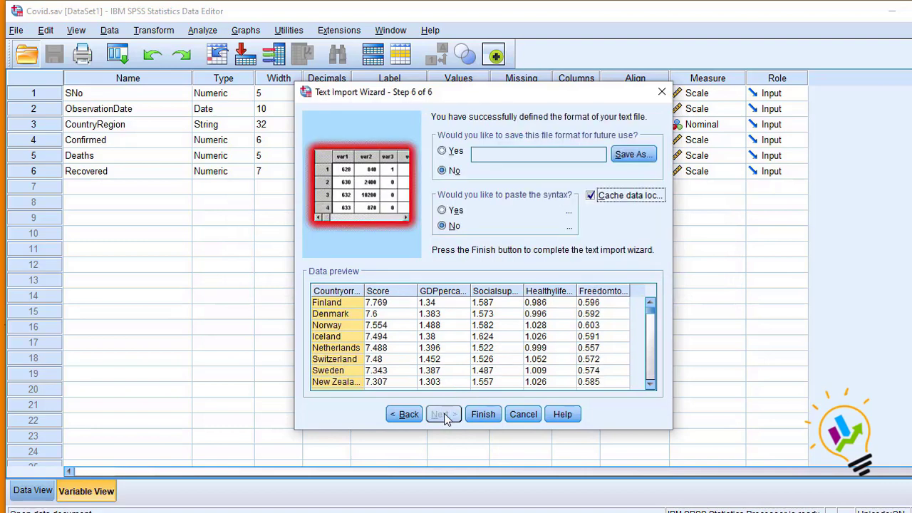
pyautogui.click(483, 415)
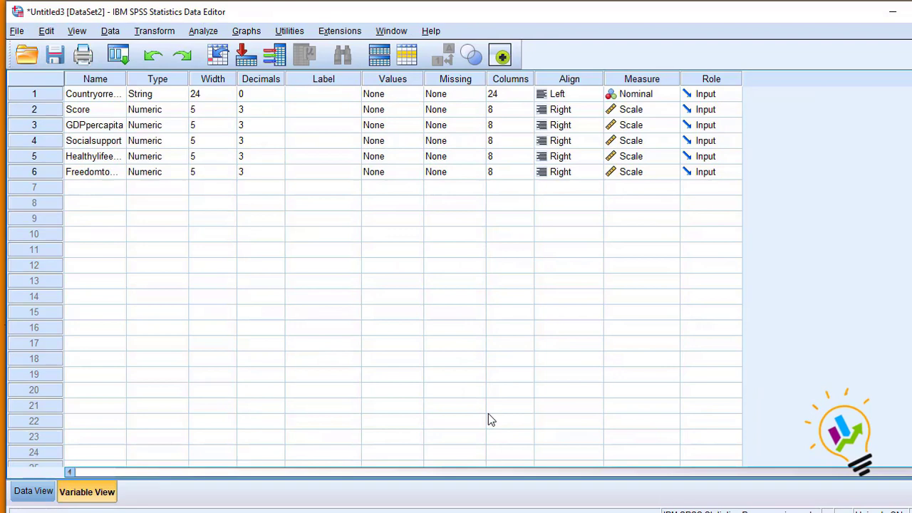
# Step: Bring up the newly imported happiness dataset and review its variable definitions and data rows
pyautogui.moveTo(503, 511)
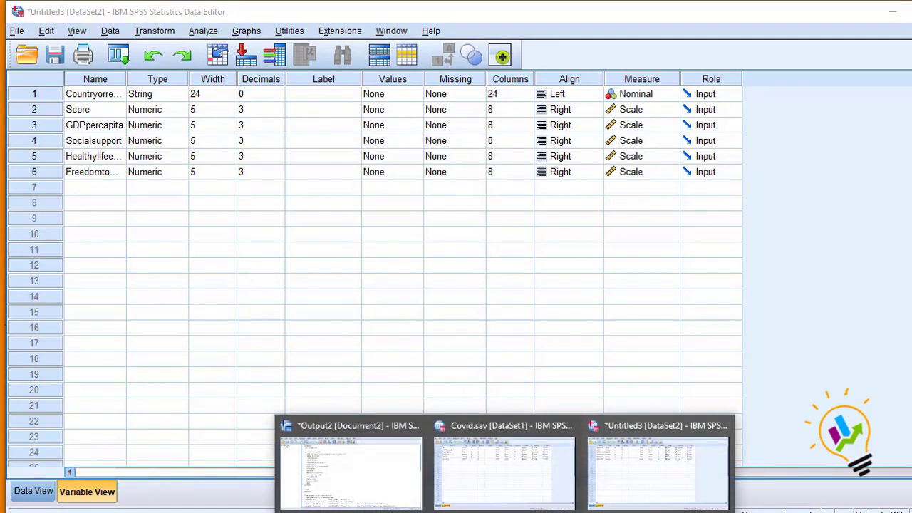
pyautogui.click(621, 486)
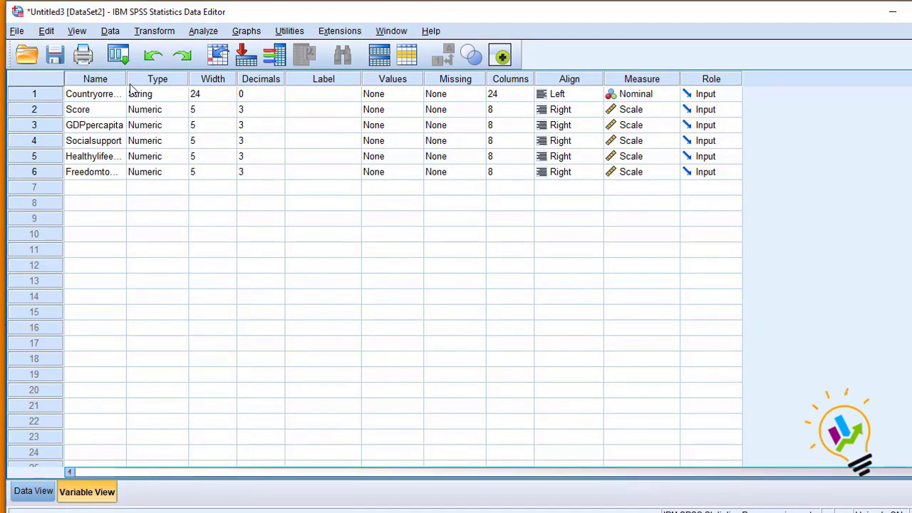
pyautogui.moveTo(124, 79); pyautogui.dragTo(168, 88)
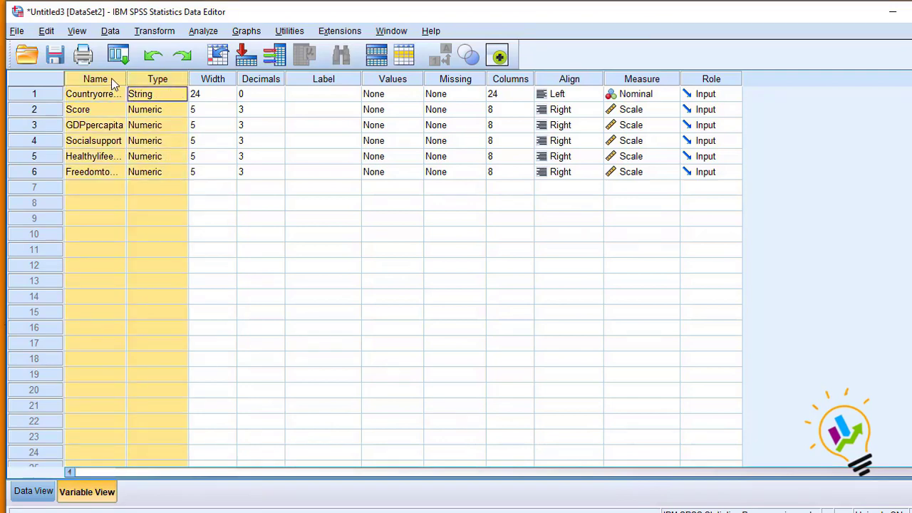
pyautogui.click(33, 491)
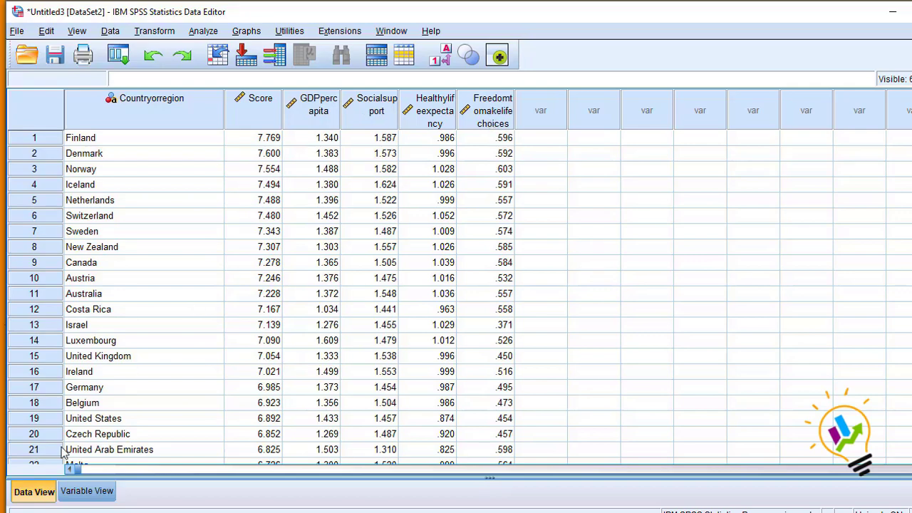
# Step: Save the happiness dataset to the Desktop as Happiness in SPSS Statistics (*.sav) format
pyautogui.click(55, 57)
pyautogui.write('H')
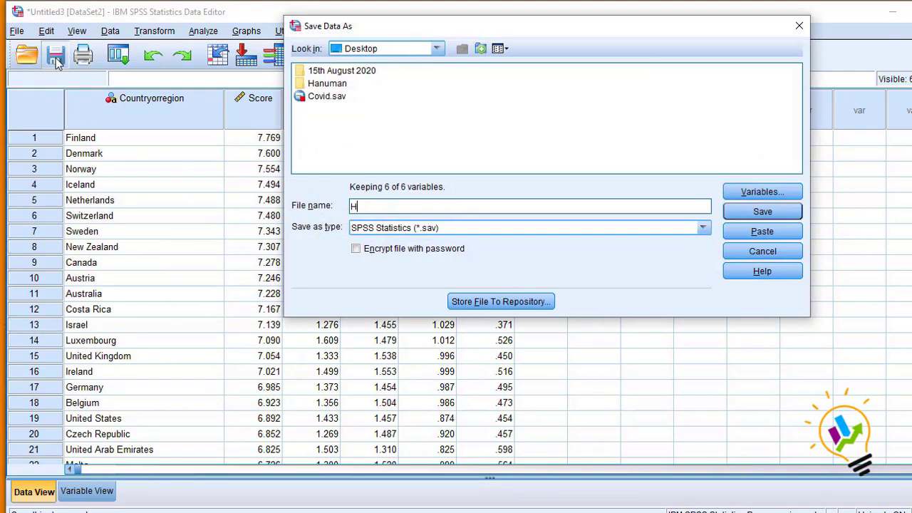
pyautogui.write('appiness')
pyautogui.click(741, 211)
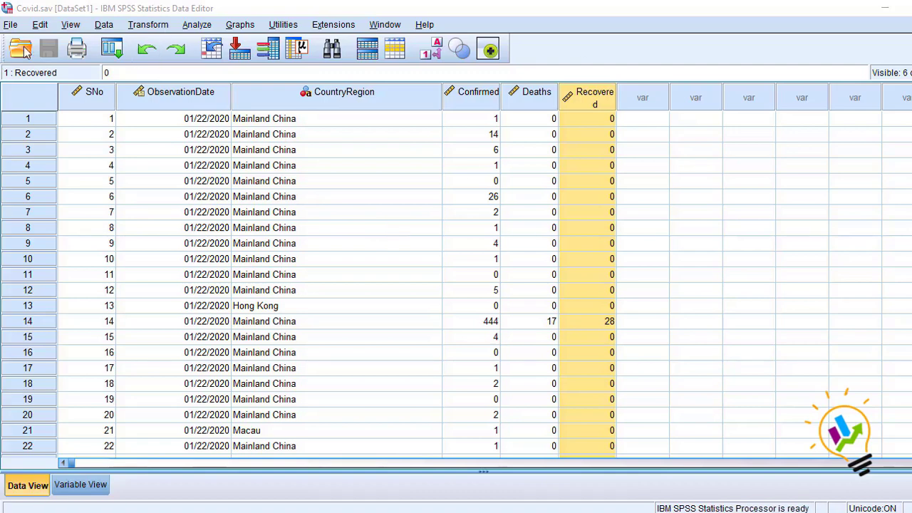
# Step: Start aggregating the Covid.sav data with ObservationDate as the break variable
pyautogui.click(104, 26)
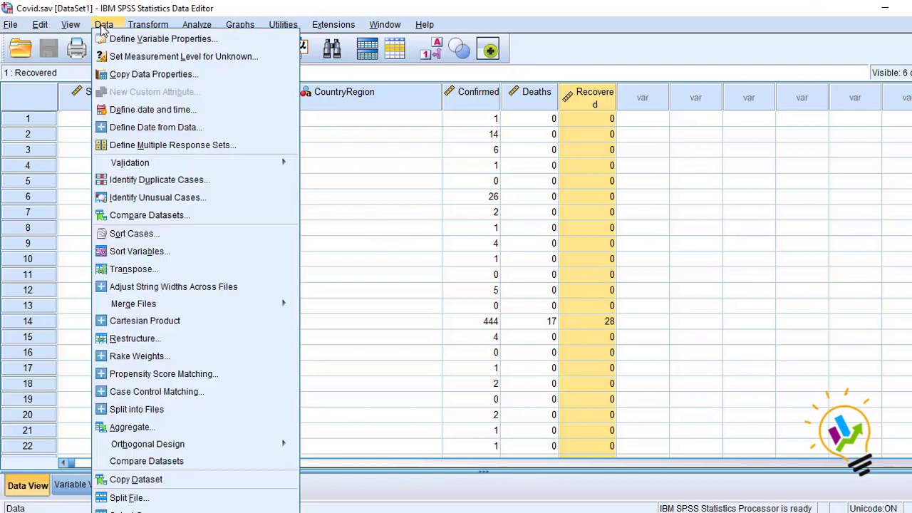
pyautogui.click(128, 427)
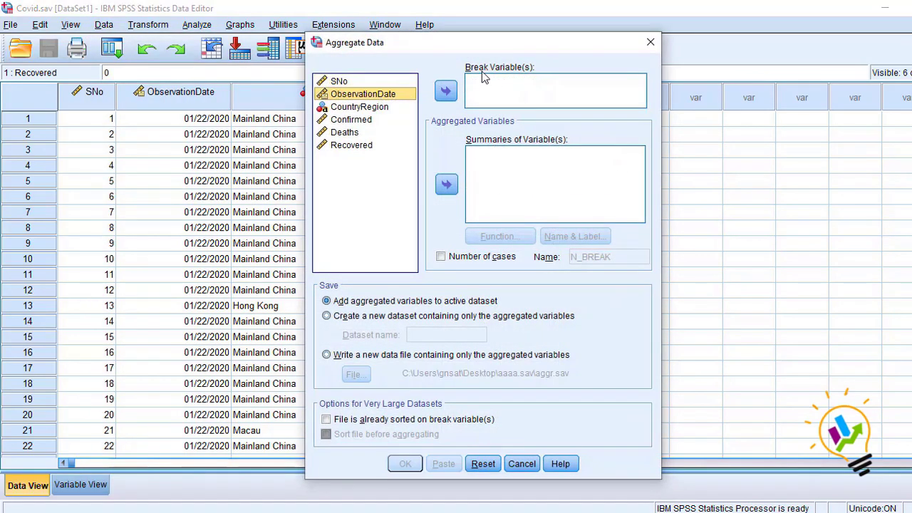
pyautogui.click(447, 90)
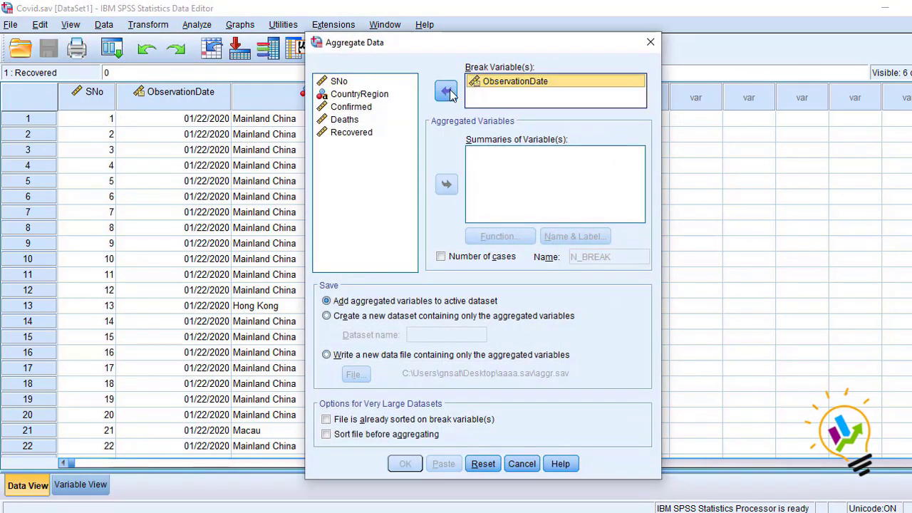
# Step: Add Confirmed, Deaths and Recovered as the variables to summarize in the aggregation
pyautogui.click(360, 107)
pyautogui.click(446, 185)
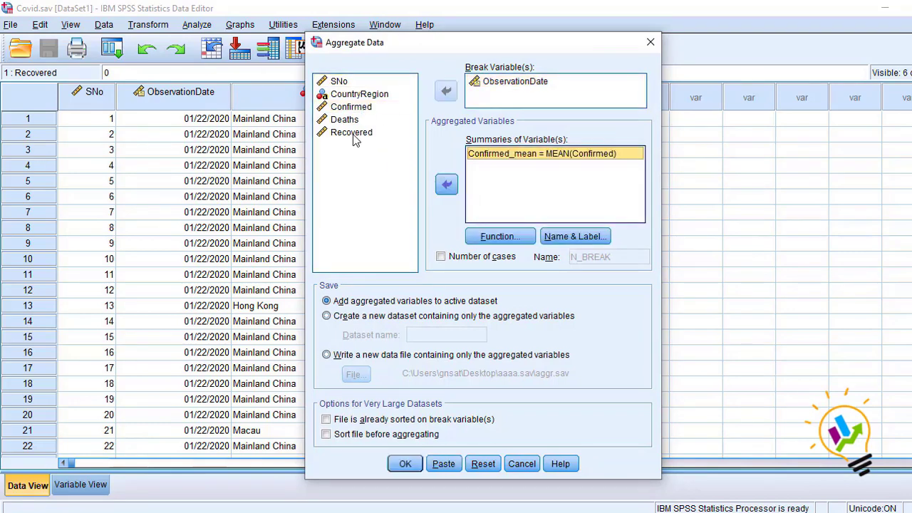
pyautogui.click(346, 120)
pyautogui.click(446, 185)
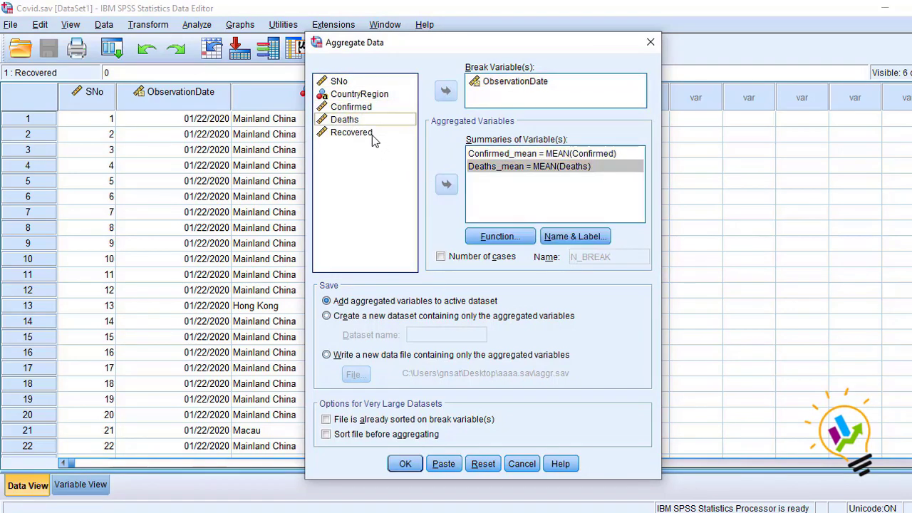
pyautogui.click(371, 133)
pyautogui.click(446, 185)
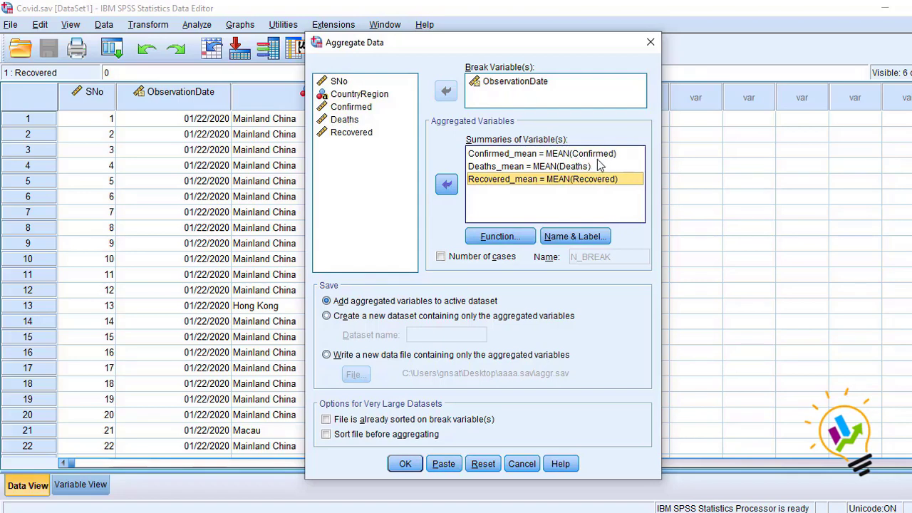
# Step: Check the available aggregate functions without changing them, and choose to write a new data file containing only the aggregated variables
pyautogui.click(520, 237)
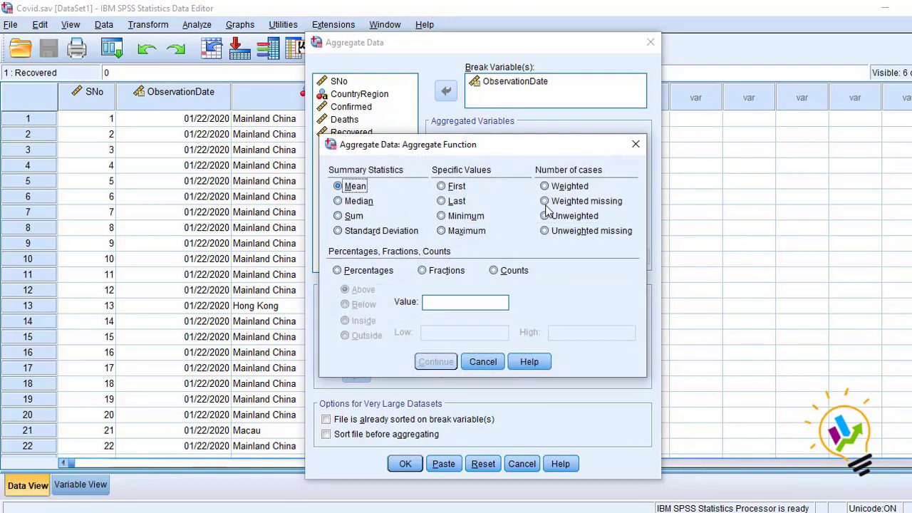
pyautogui.click(483, 362)
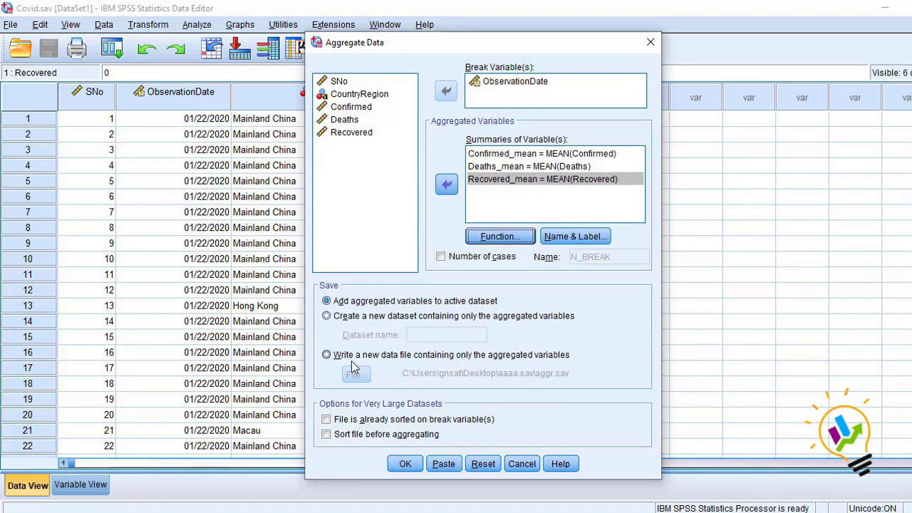
pyautogui.click(328, 357)
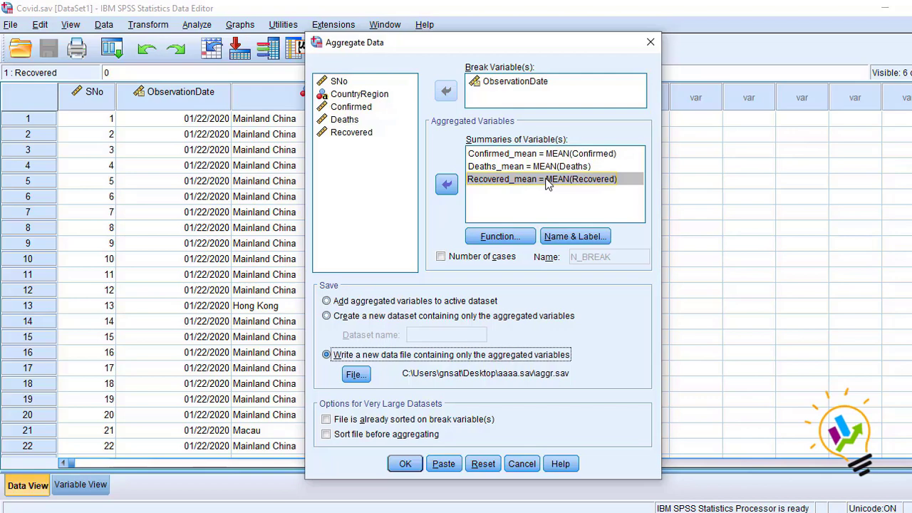
# Step: Set the aggregation output to a Desktop file named Aggregated Date in SPSS Statistics (*.sav) format and run the aggregation
pyautogui.click(357, 374)
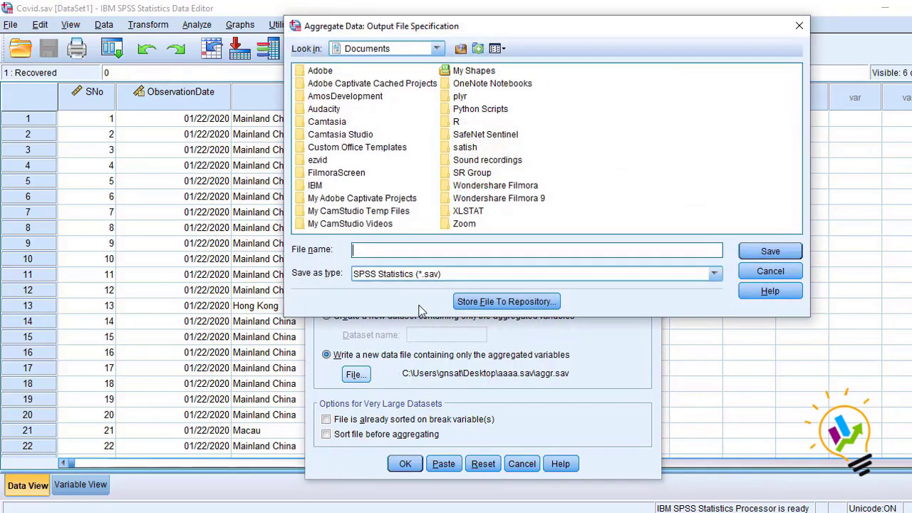
pyautogui.click(458, 51)
pyautogui.click(458, 50)
pyautogui.click(458, 50)
pyautogui.click(458, 51)
pyautogui.click(458, 51)
pyautogui.write('Aggregated Date')
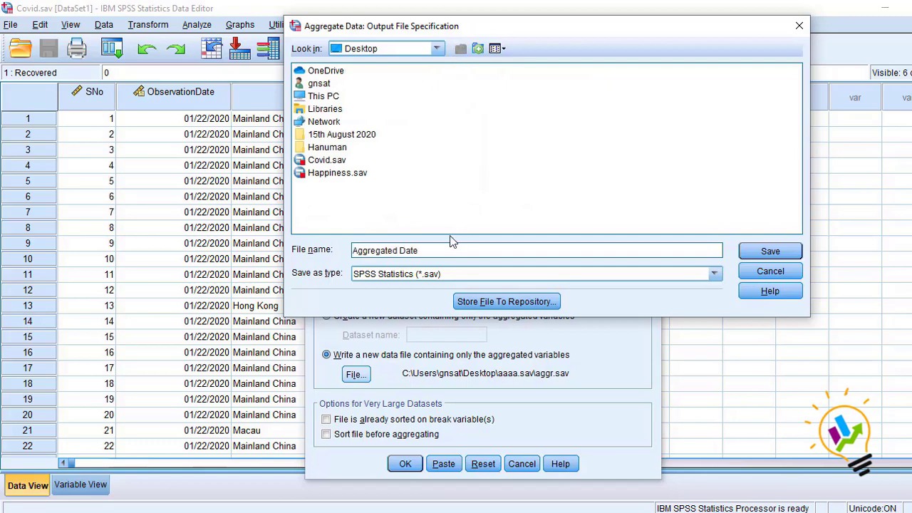
pyautogui.click(761, 257)
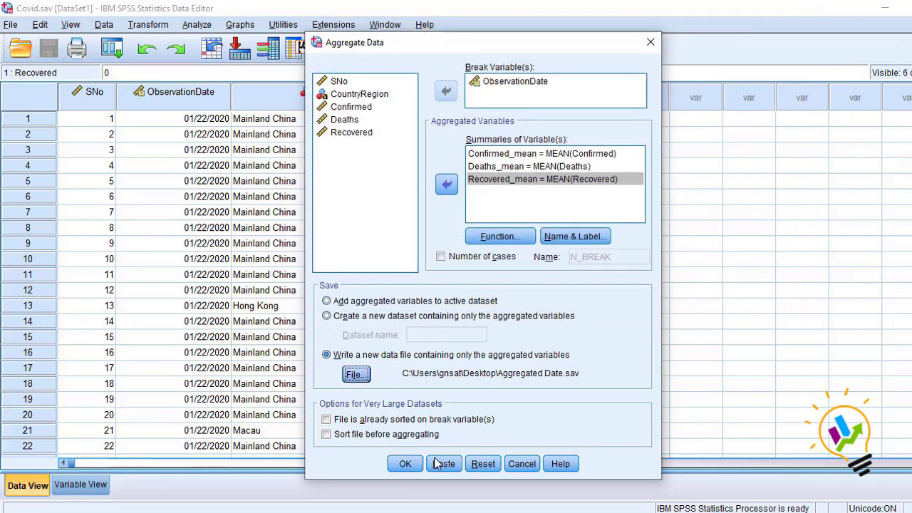
pyautogui.click(406, 463)
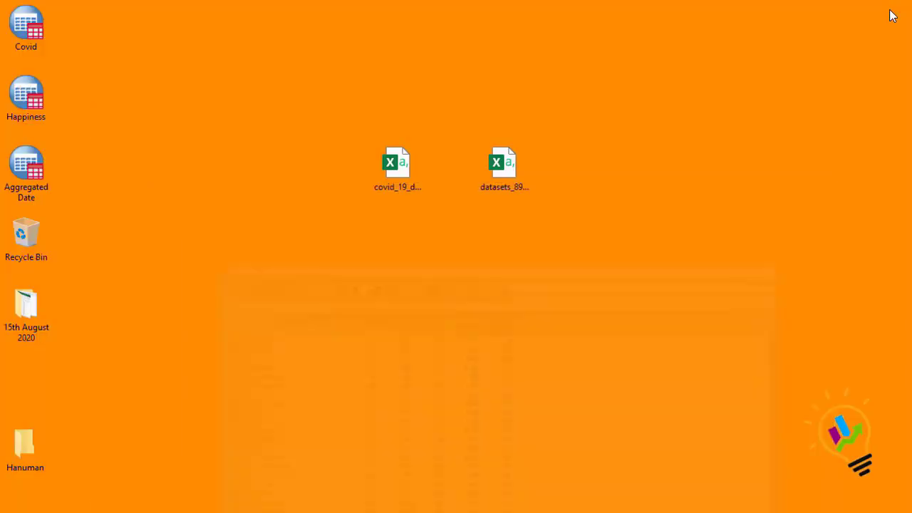
# Step: Move the Aggregated Date file on the desktop beneath the covid_19 CSV file and open it in SPSS
pyautogui.moveTo(44, 155); pyautogui.dragTo(422, 258)
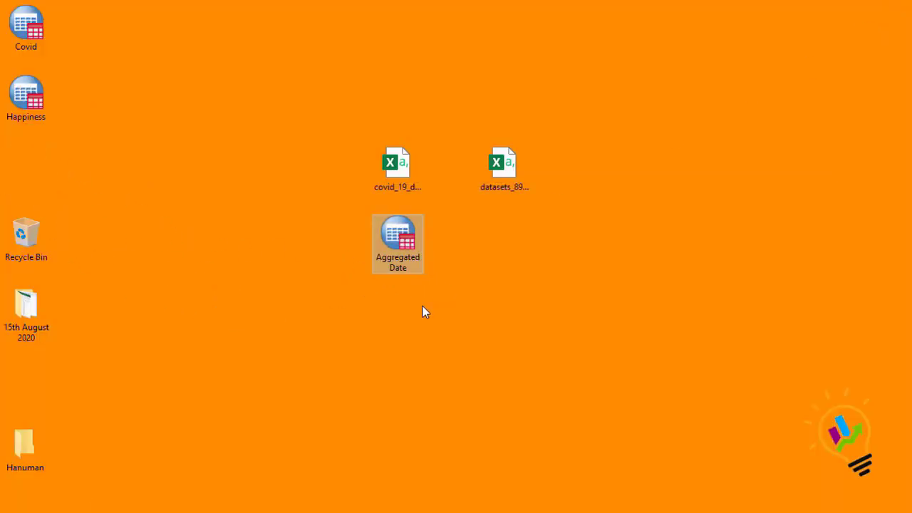
pyautogui.doubleClick(396, 244)
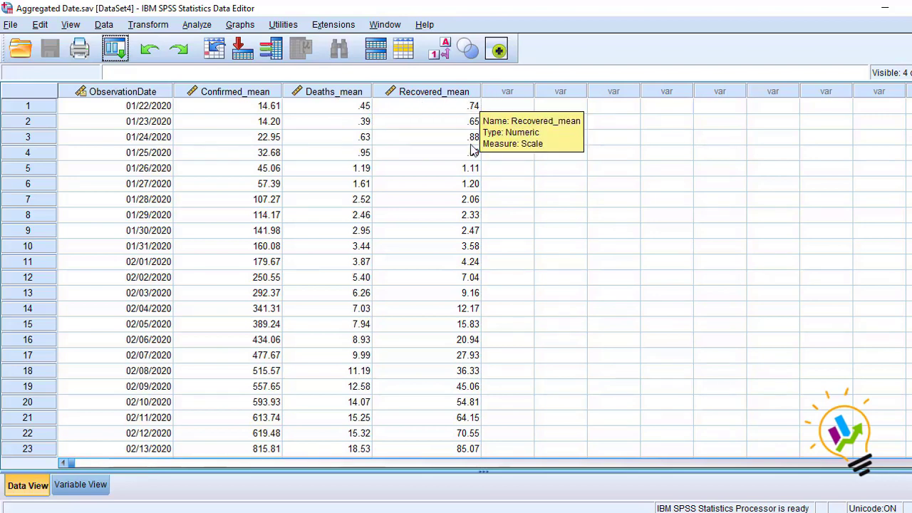
# Step: Return to Covid.sav and start another aggregation, replacing ObservationDate with CountryRegion as the break variable
pyautogui.moveTo(430, 510)
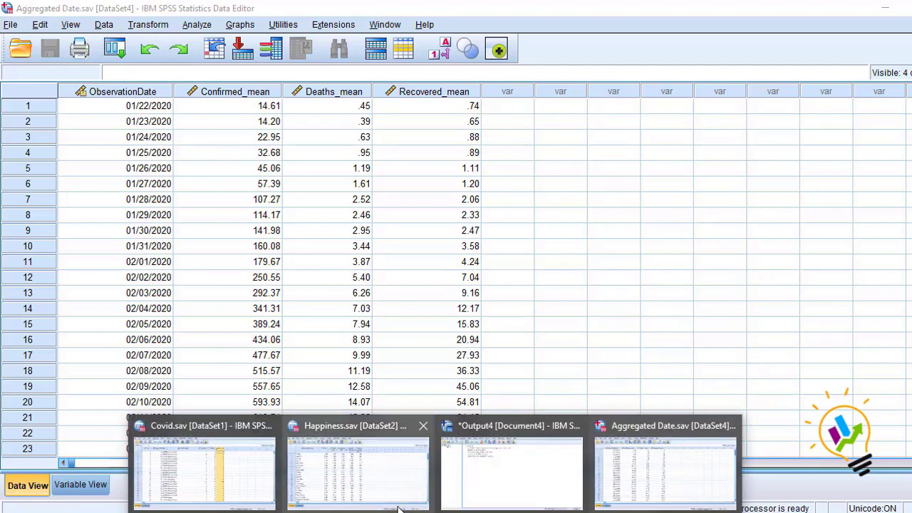
pyautogui.click(228, 474)
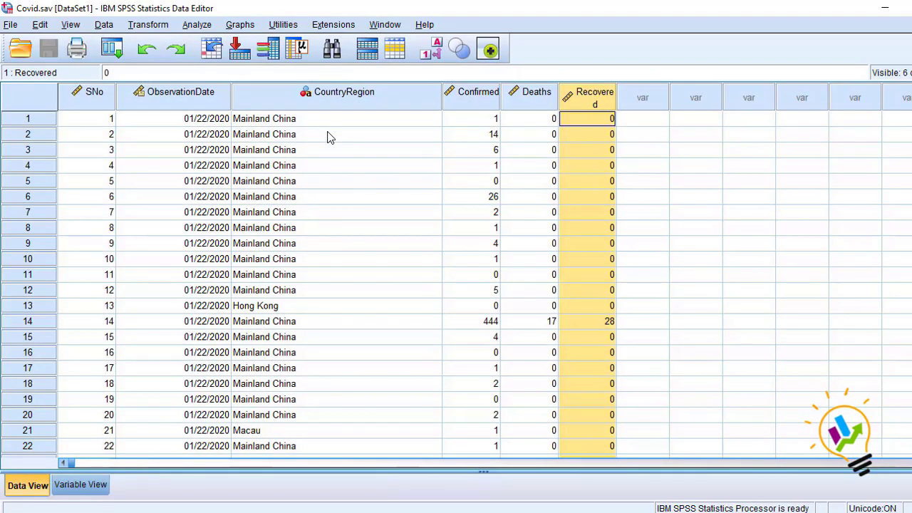
pyautogui.click(103, 26)
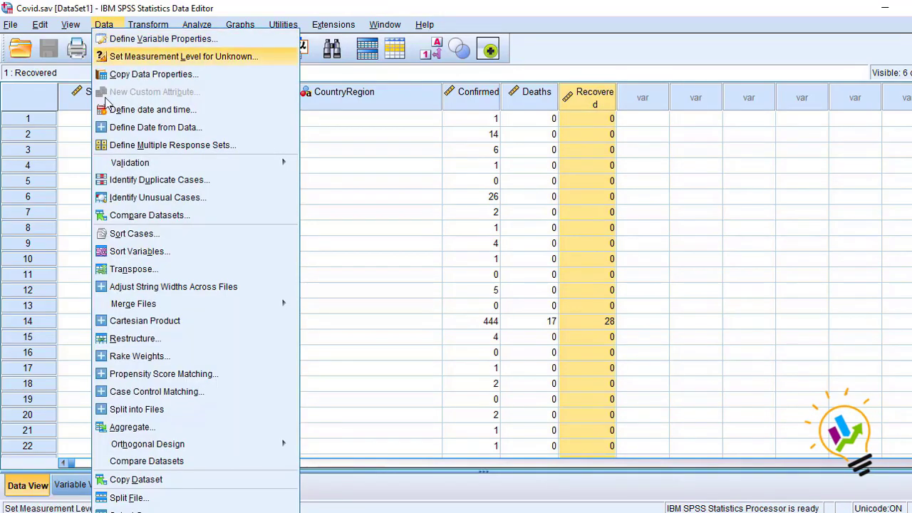
pyautogui.click(133, 427)
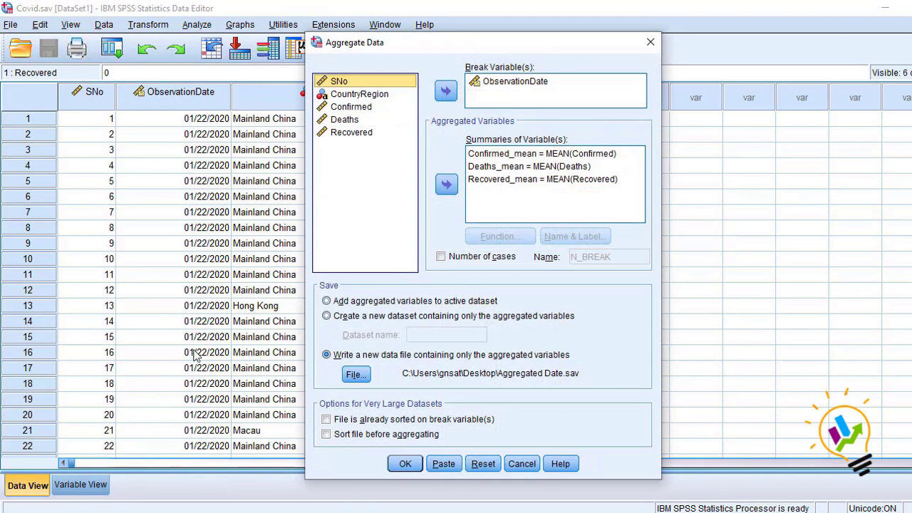
pyautogui.click(518, 82)
pyautogui.click(446, 91)
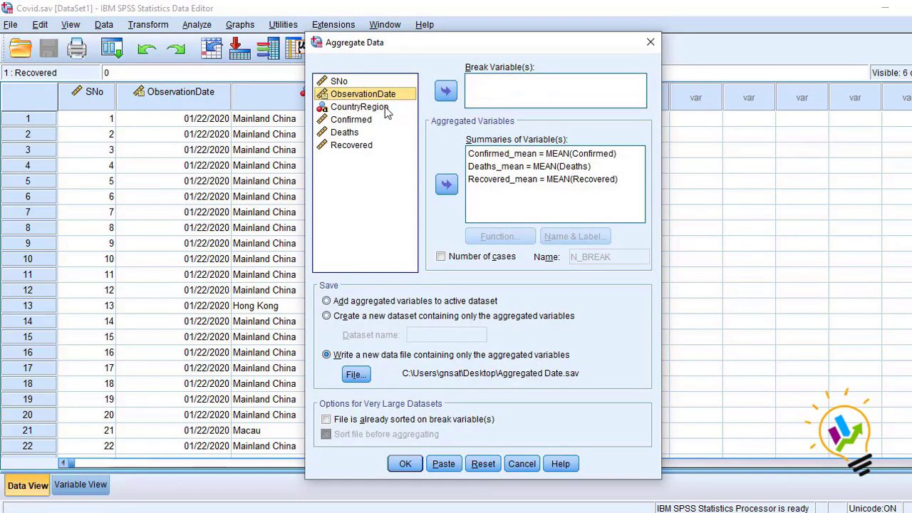
pyautogui.click(396, 107)
pyautogui.click(447, 91)
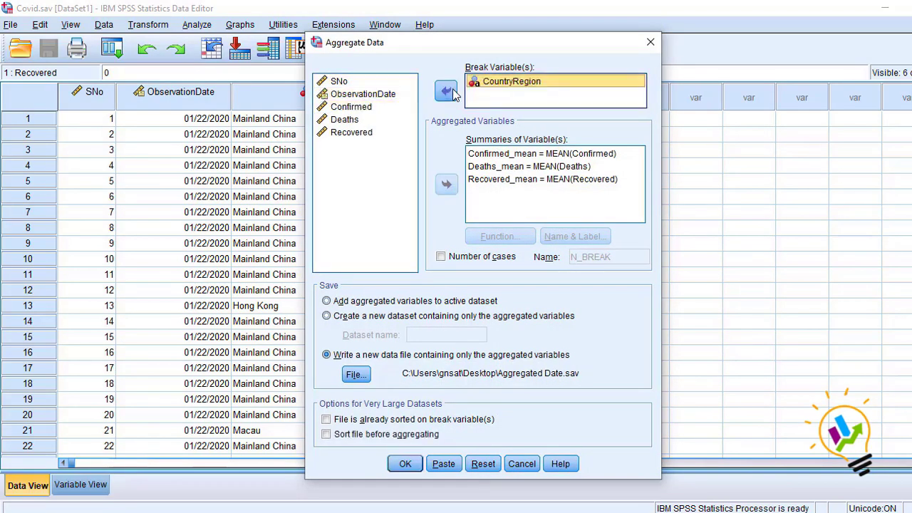
# Step: Set the aggregation output to a Desktop file named Country Aggregated data and run the aggregation
pyautogui.click(356, 375)
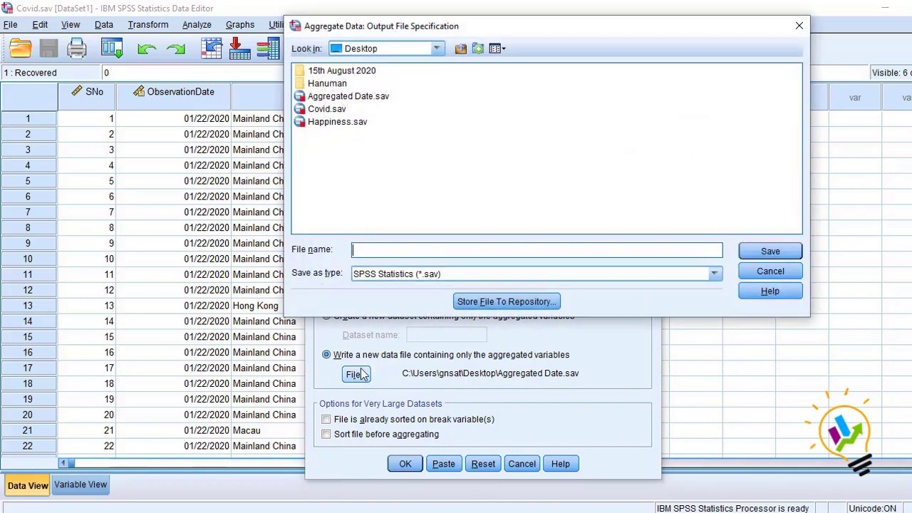
pyautogui.write('Country Aggregated data')
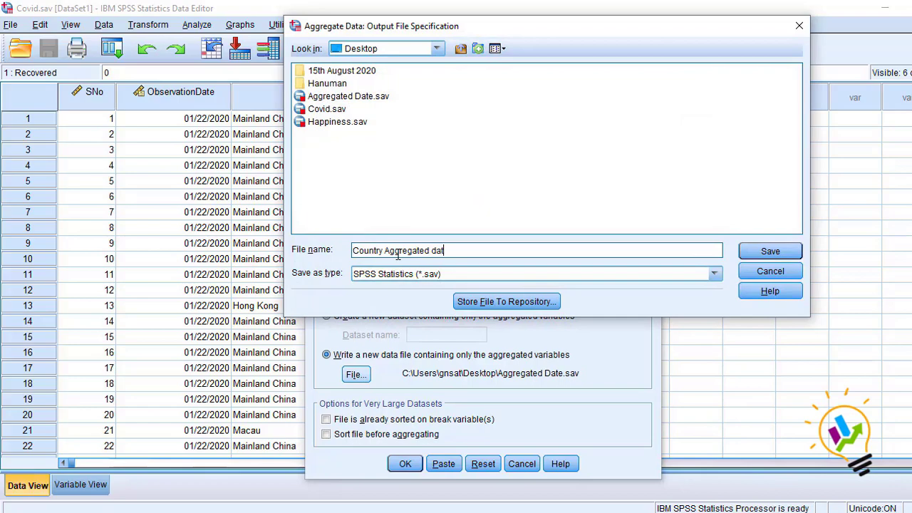
pyautogui.click(770, 252)
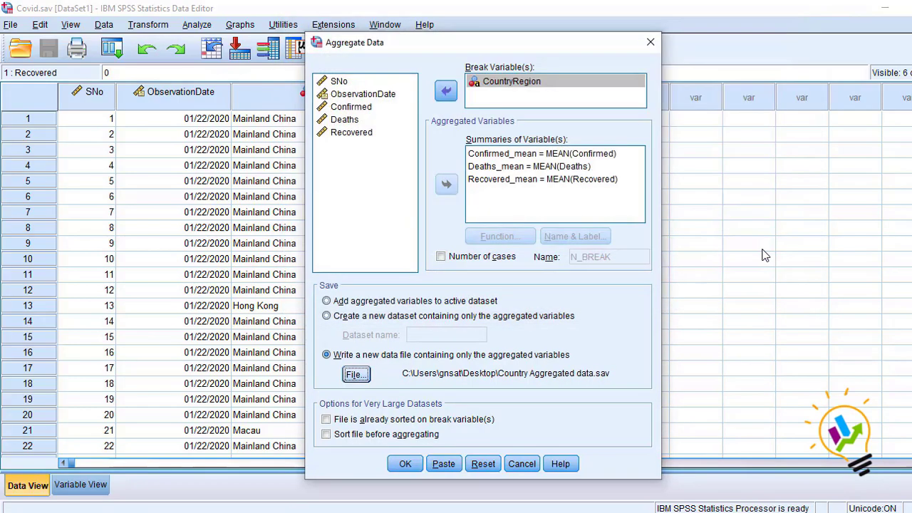
pyautogui.click(405, 463)
# Step: Place the Country Aggregated data file beside Aggregated Date on the desktop, open it and review its country rows
pyautogui.moveTo(25, 162); pyautogui.dragTo(489, 240)
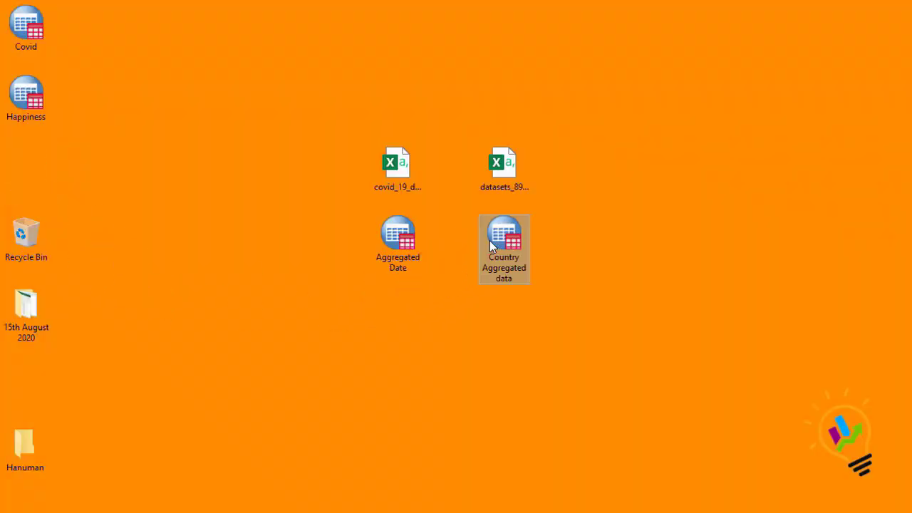
pyautogui.doubleClick(502, 244)
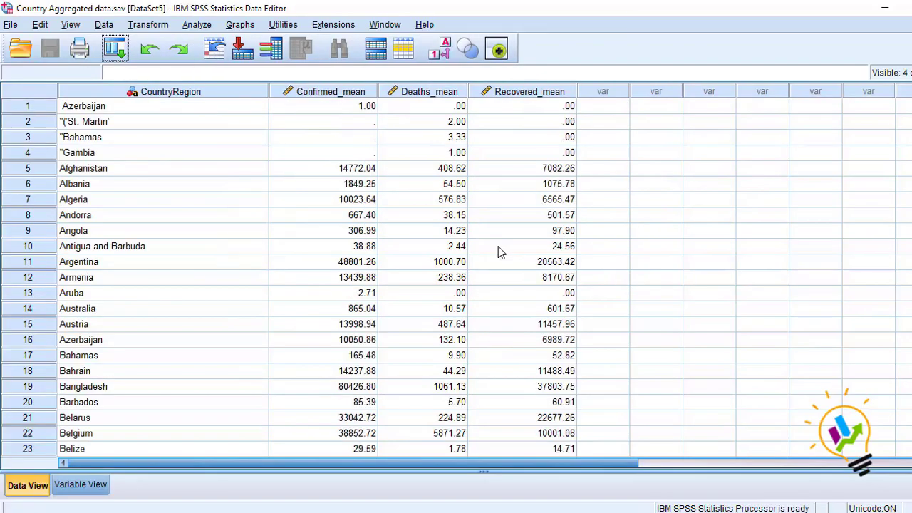
pyautogui.scroll(-20, 161, 146)
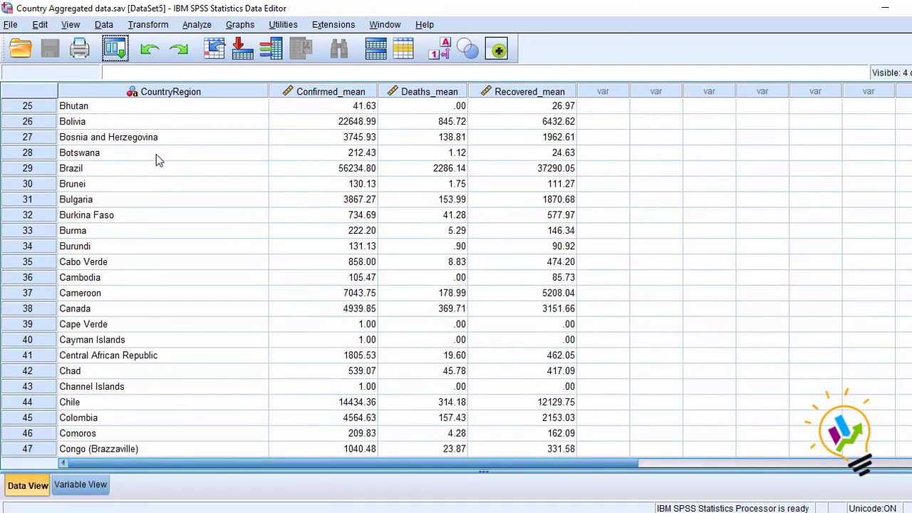
pyautogui.scroll(-20, 158, 165)
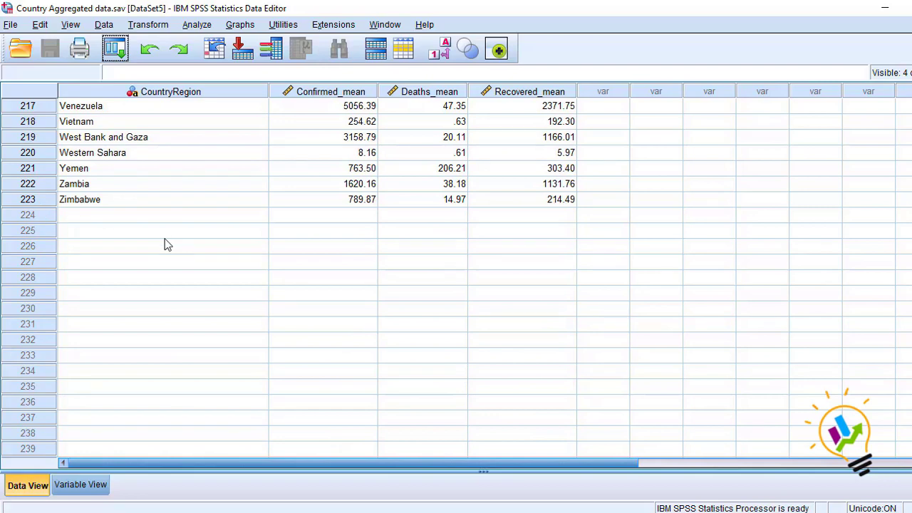
pyautogui.scroll(6, 164, 246)
pyautogui.scroll(-5, 162, 248)
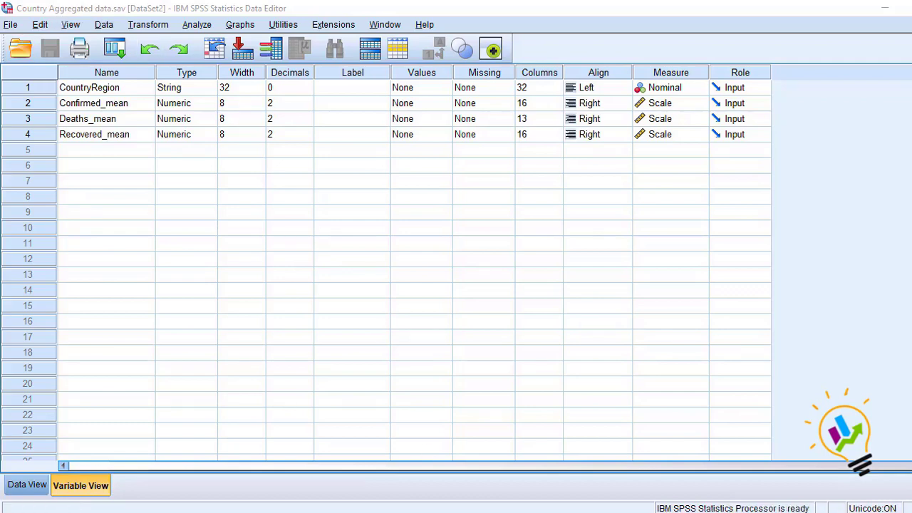
# Step: Compare the name of the country variable in Happiness.sav with the one in Country Aggregated data.sav
pyautogui.click(436, 491)
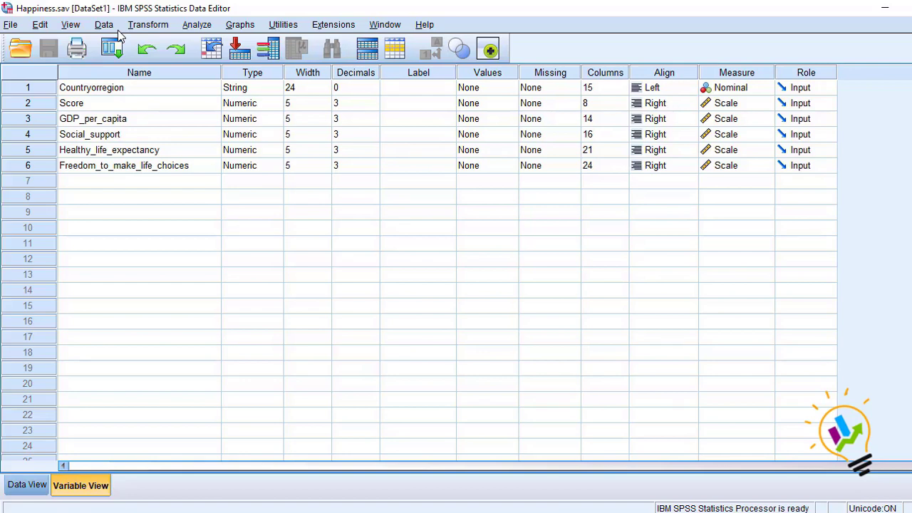
pyautogui.click(130, 91)
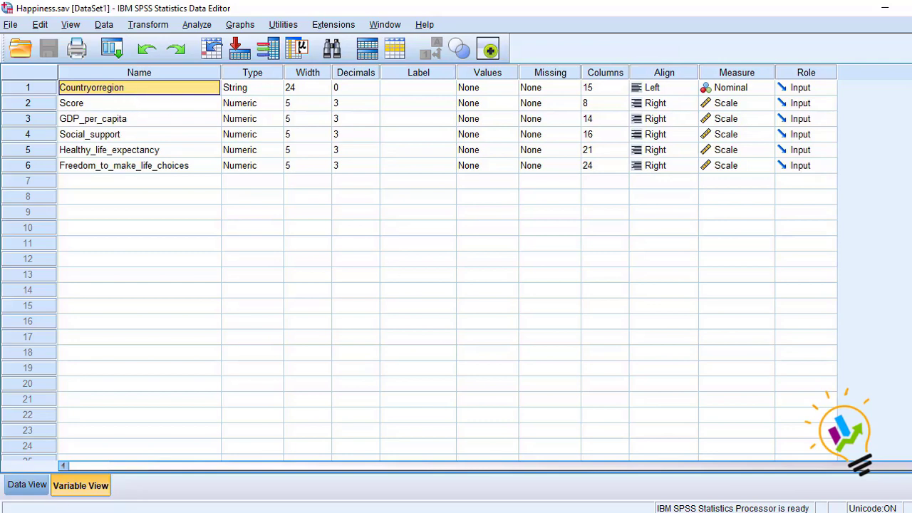
pyautogui.moveTo(515, 503)
pyautogui.click(545, 491)
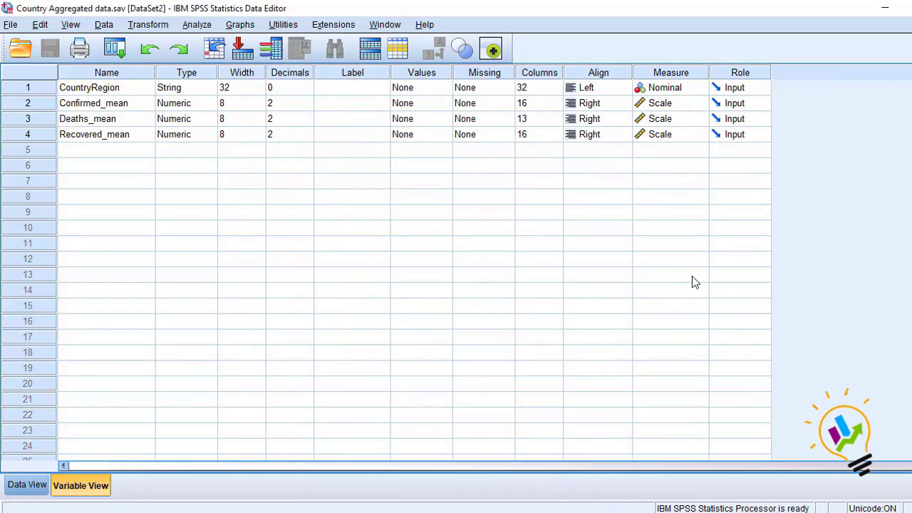
# Step: Rename the CountryRegion variable to Country in Country Aggregated data.sav and save the dataset
pyautogui.click(105, 92)
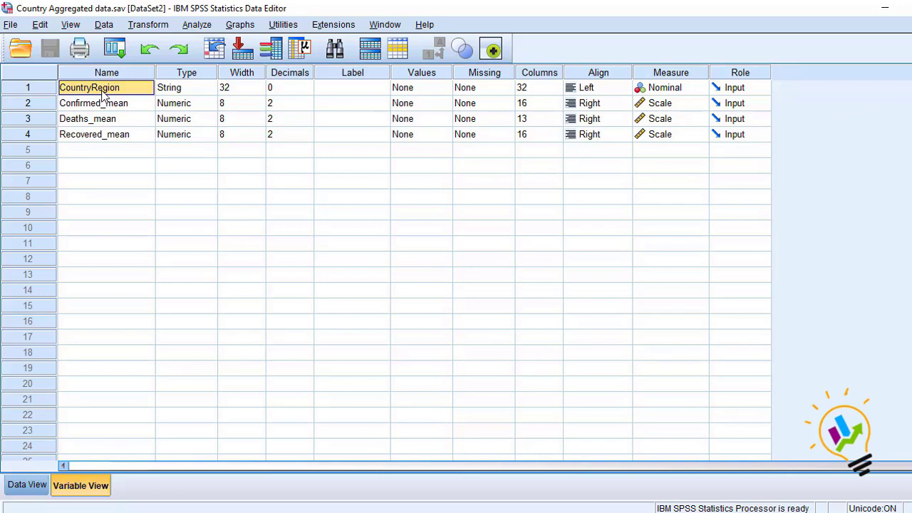
pyautogui.doubleClick(127, 87)
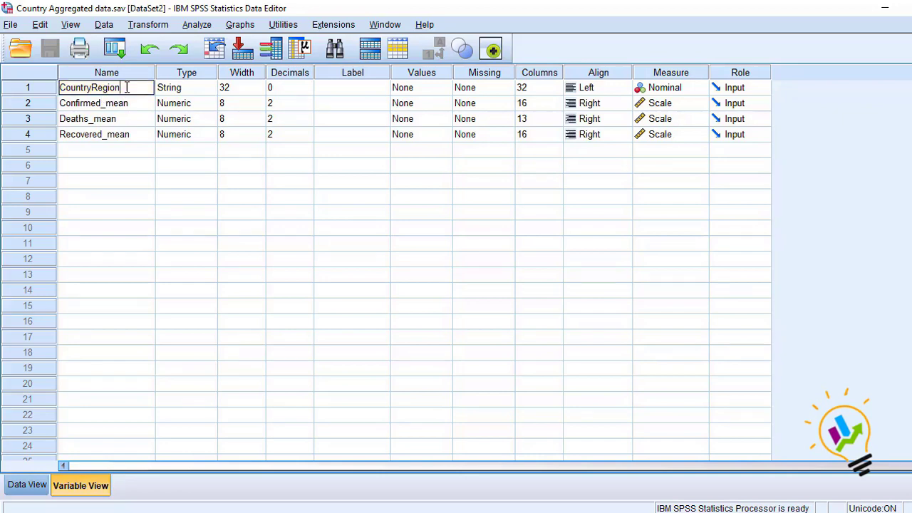
pyautogui.press('BackSpace')
pyautogui.press('BackSpace')
pyautogui.press('BackSpace')
pyautogui.press('BackSpace')
pyautogui.click(46, 90)
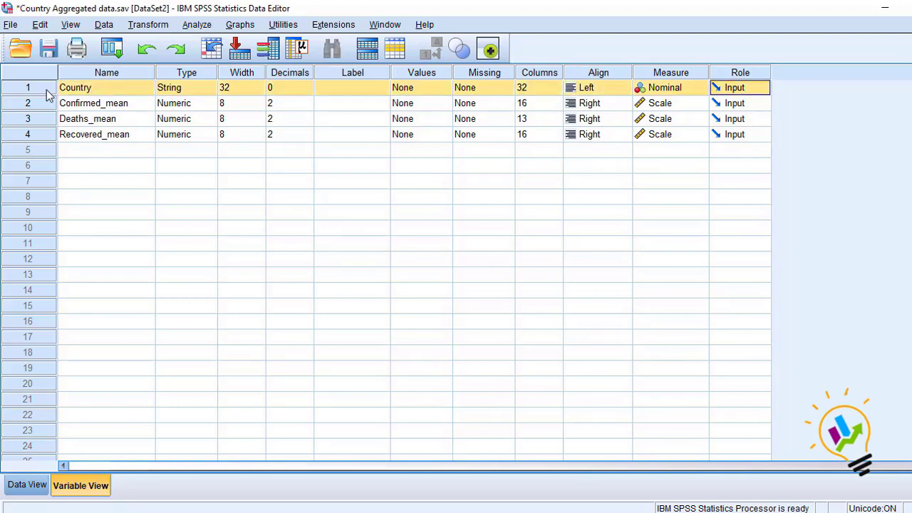
pyautogui.click(49, 48)
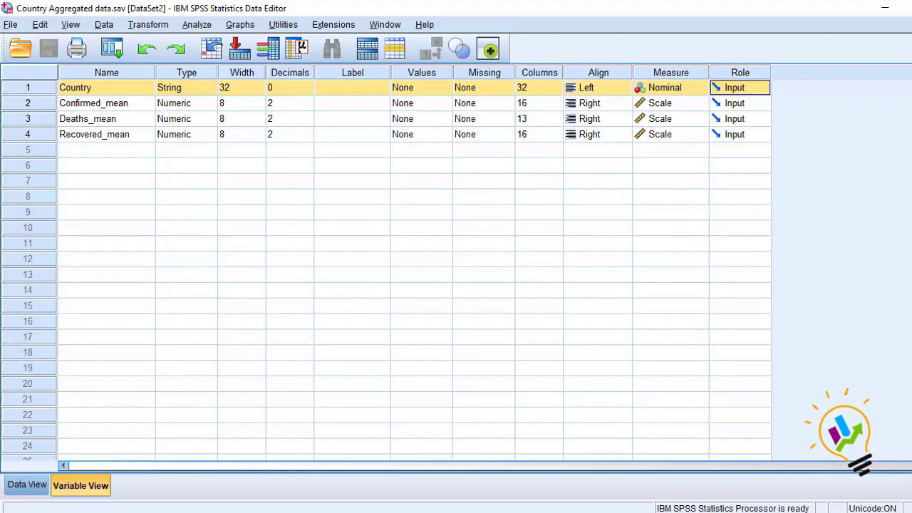
# Step: Switch to Happiness.sav, rename the Countryorregion variable to Country and save the dataset
pyautogui.moveTo(471, 510)
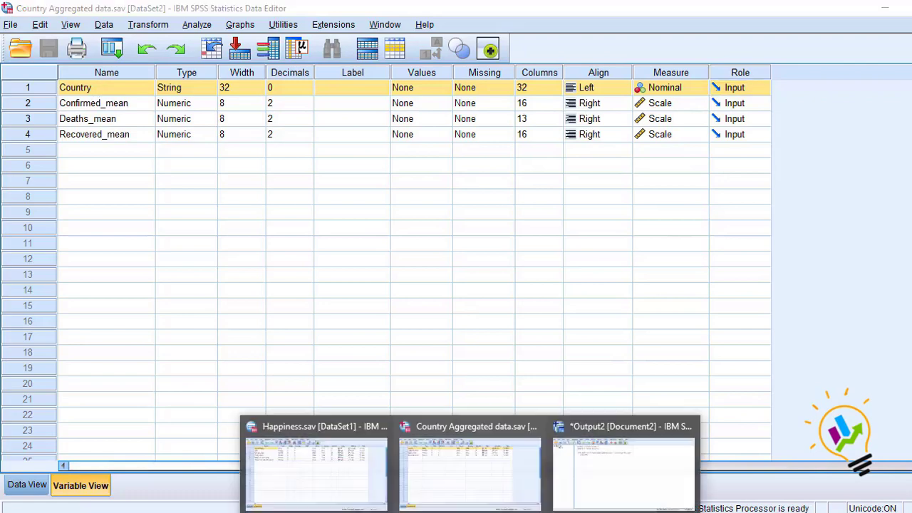
pyautogui.click(335, 482)
pyautogui.doubleClick(145, 88)
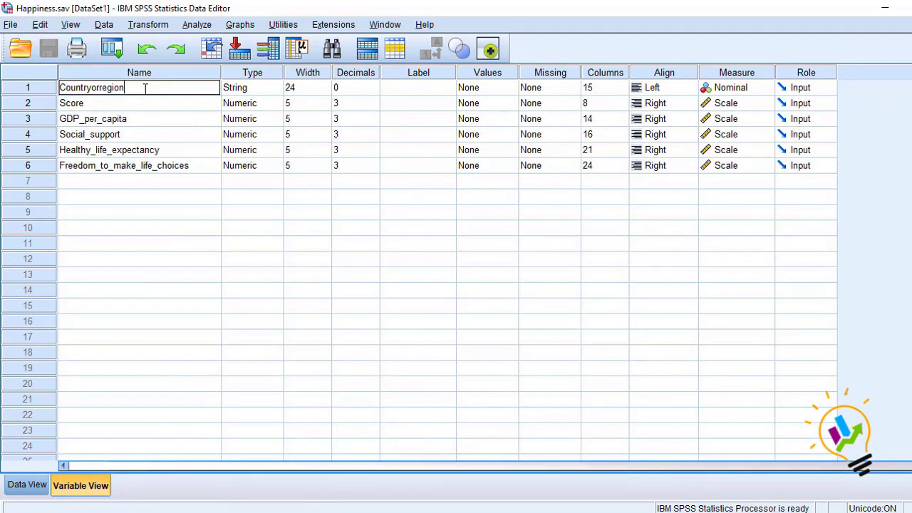
pyautogui.press('BackSpace')
pyautogui.press('BackSpace')
pyautogui.press('BackSpace')
pyautogui.click(43, 168)
pyautogui.click(48, 49)
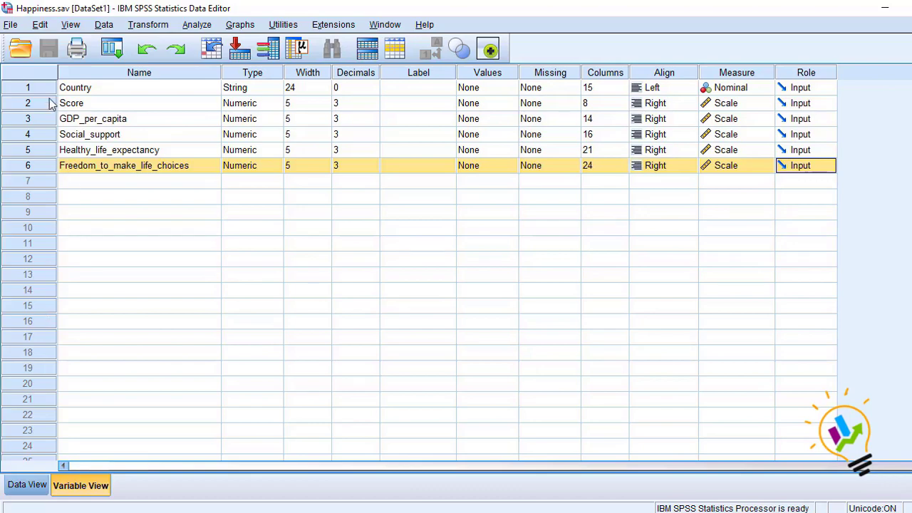
# Step: Review the country rows of Happiness.sav in the data view
pyautogui.click(18, 490)
pyautogui.scroll(-4, 87, 235)
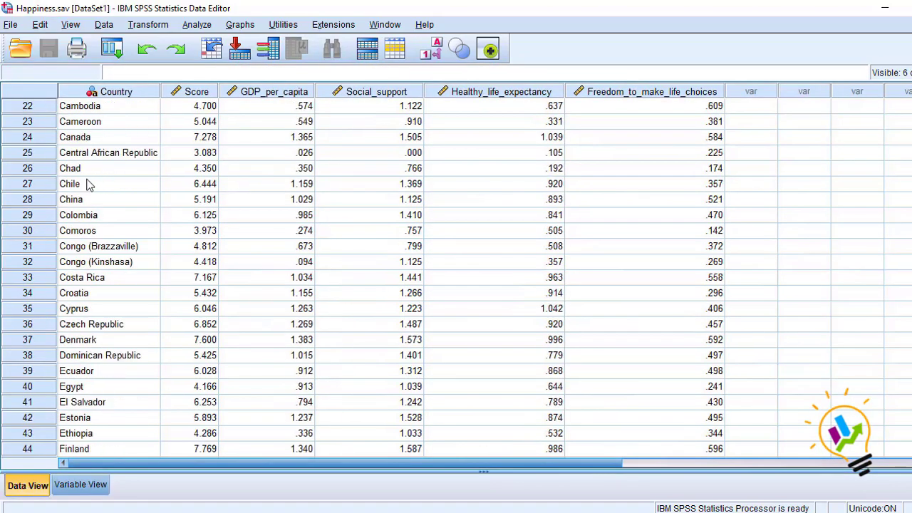
pyautogui.scroll(-14, 86, 235)
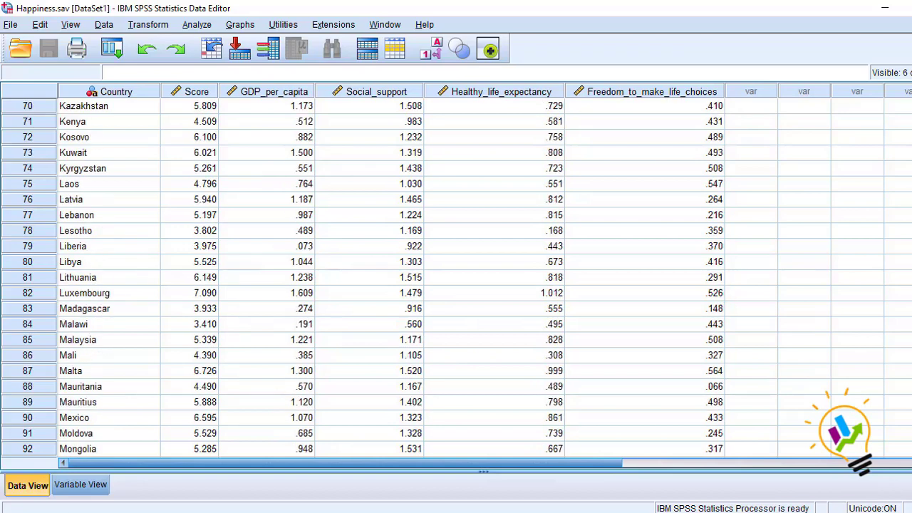
# Step: Switch to Country Aggregated data.sav and review the spelling of its country names in the data view, including the US row
pyautogui.click(444, 464)
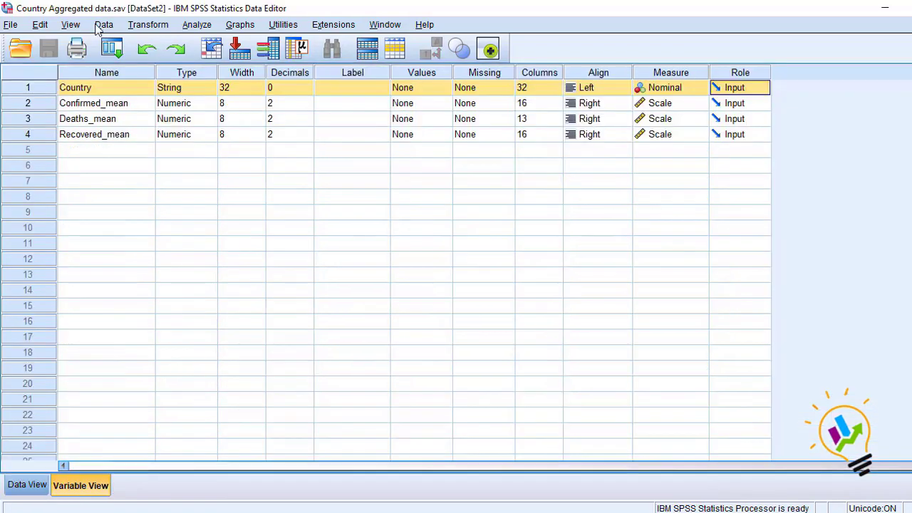
pyautogui.click(35, 485)
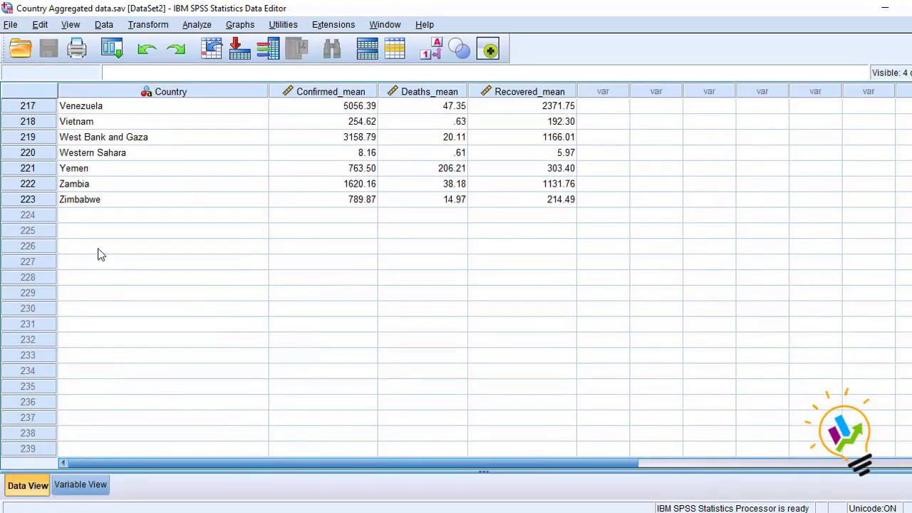
pyautogui.scroll(4, 143, 207)
pyautogui.scroll(10, 142, 208)
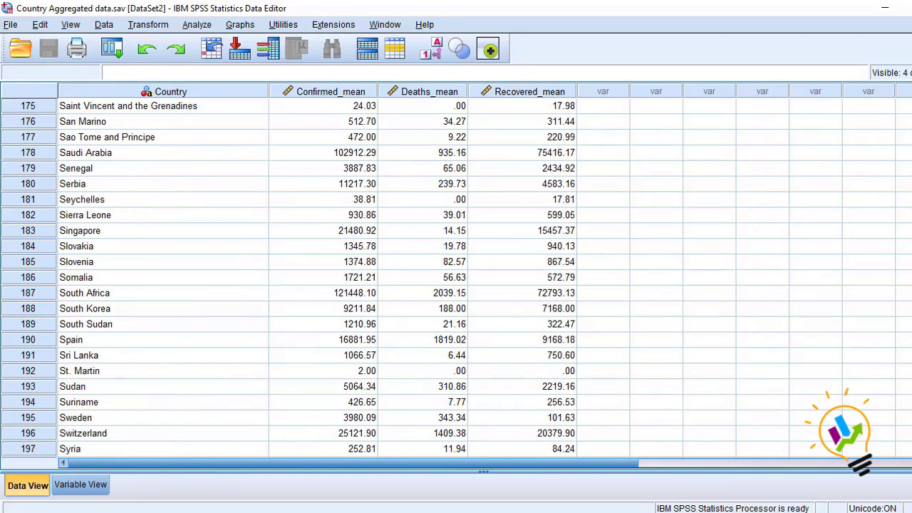
pyautogui.scroll(20, 761, 224)
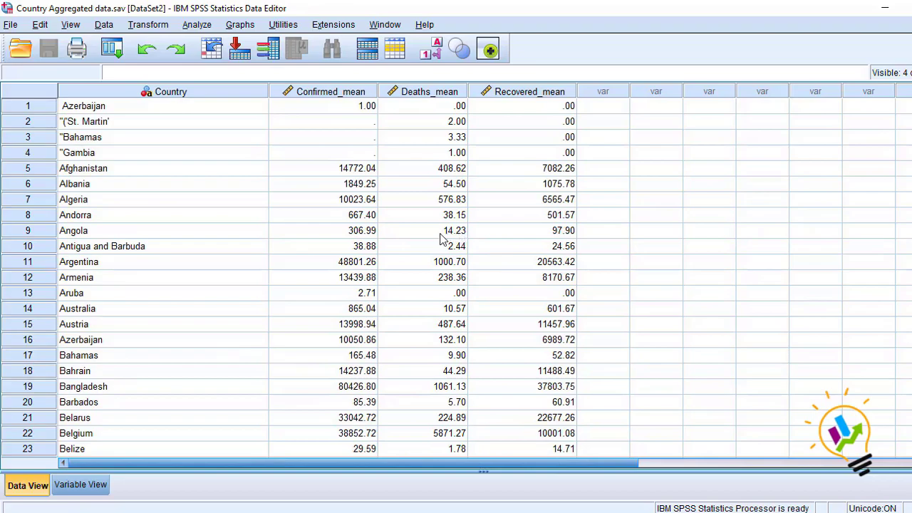
pyautogui.scroll(-20, 264, 273)
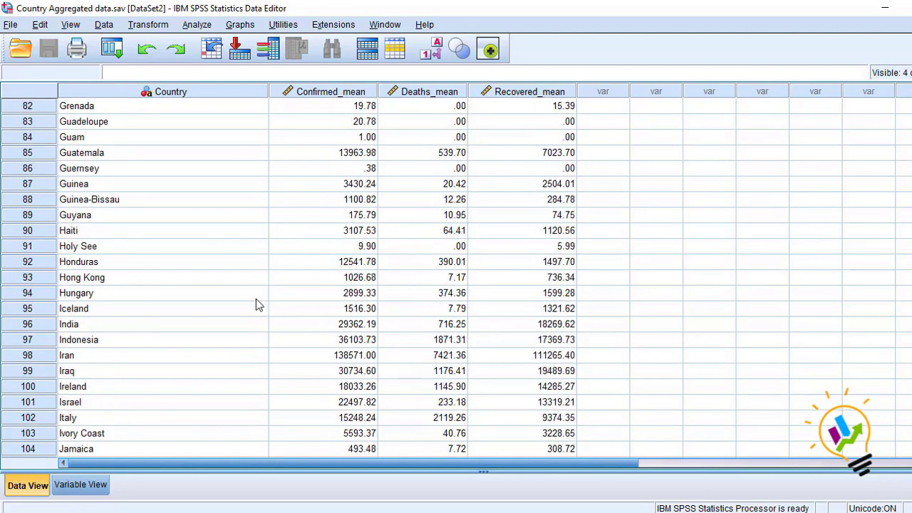
pyautogui.scroll(-20, 256, 301)
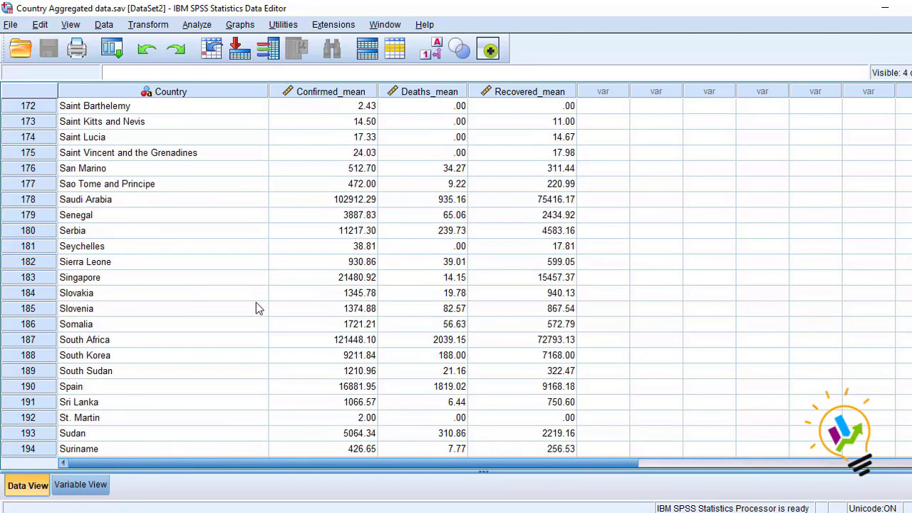
pyautogui.scroll(1, 256, 308)
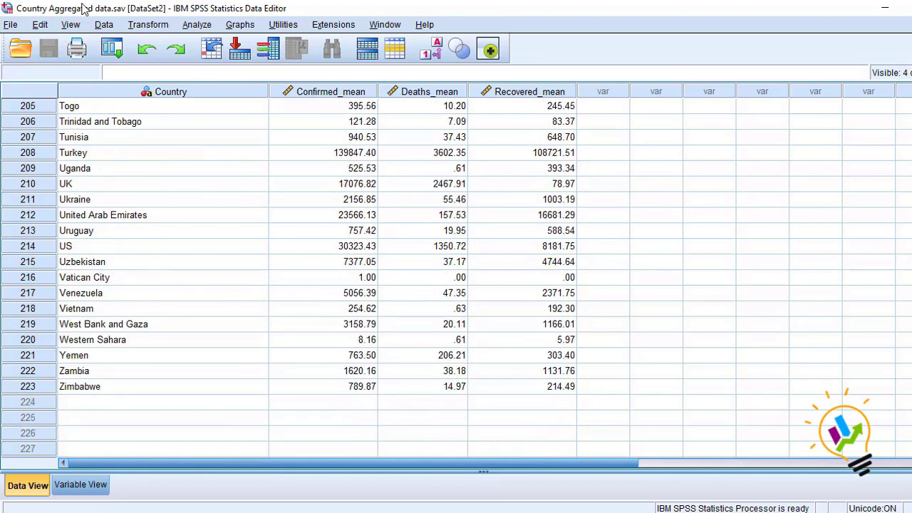
pyautogui.click(44, 246)
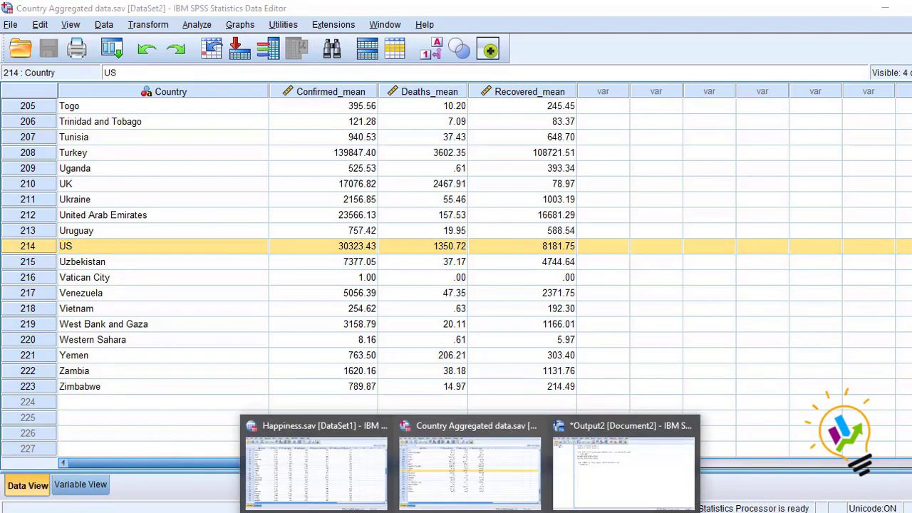
# Step: Switch to Happiness.sav, find the United States case and clear its Country value
pyautogui.click(310, 463)
pyautogui.scroll(-20, 99, 357)
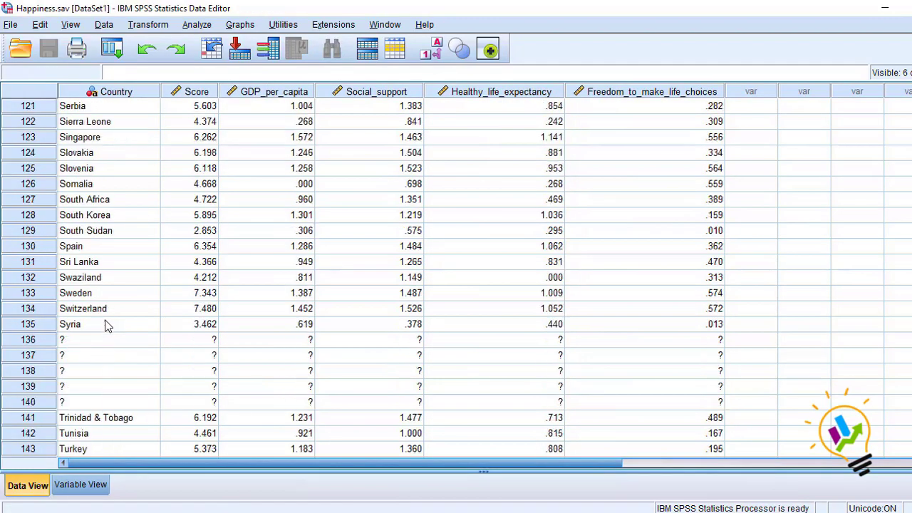
pyautogui.scroll(2, 105, 329)
pyautogui.scroll(3, 105, 329)
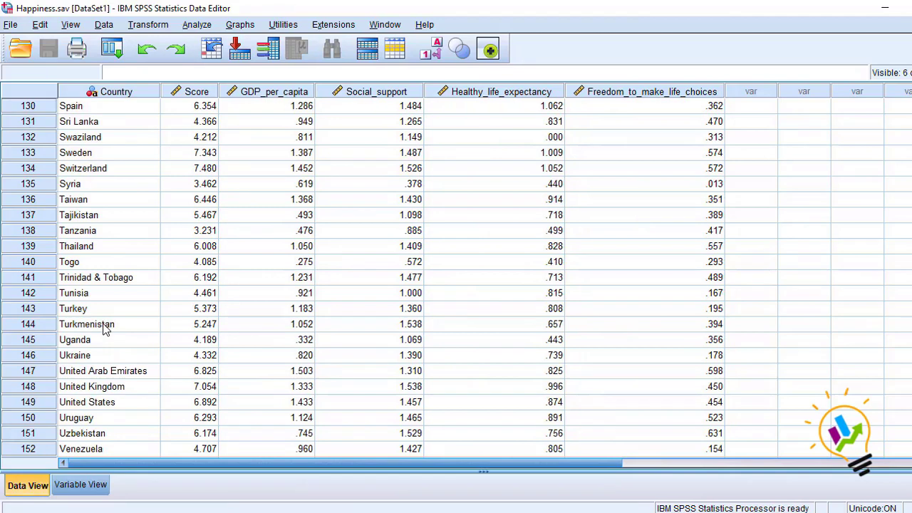
pyautogui.scroll(-1, 104, 329)
pyautogui.click(41, 358)
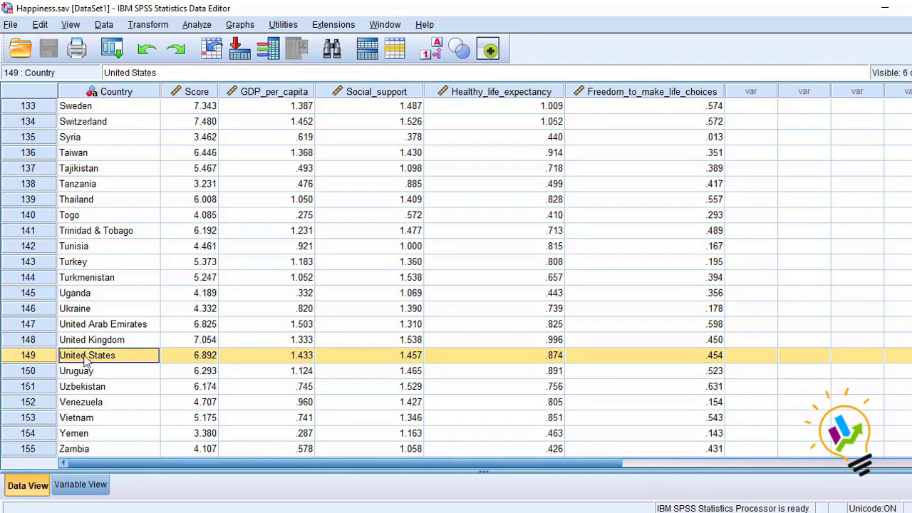
pyautogui.click(128, 361)
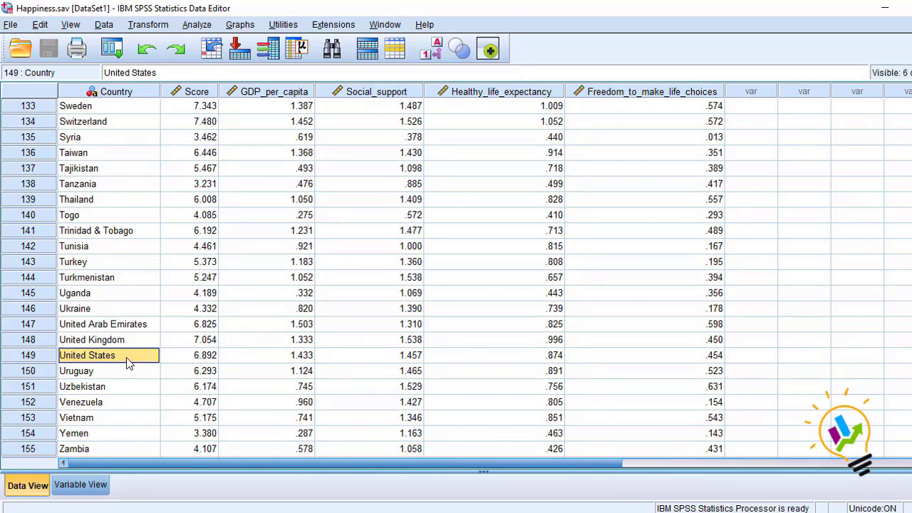
pyautogui.press('Delete')
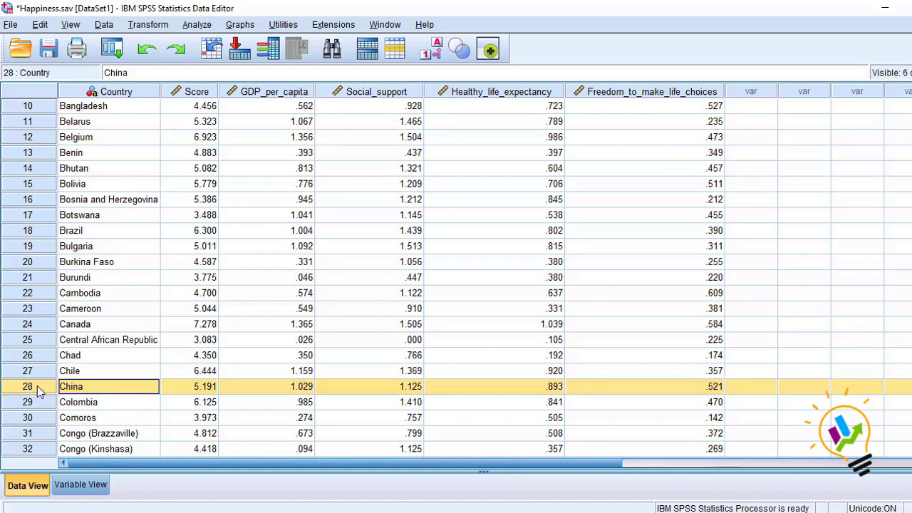
# Step: Save both Happiness.sav and Country Aggregated data.sav with their edited country names
pyautogui.hotkey('ctrl', 's')
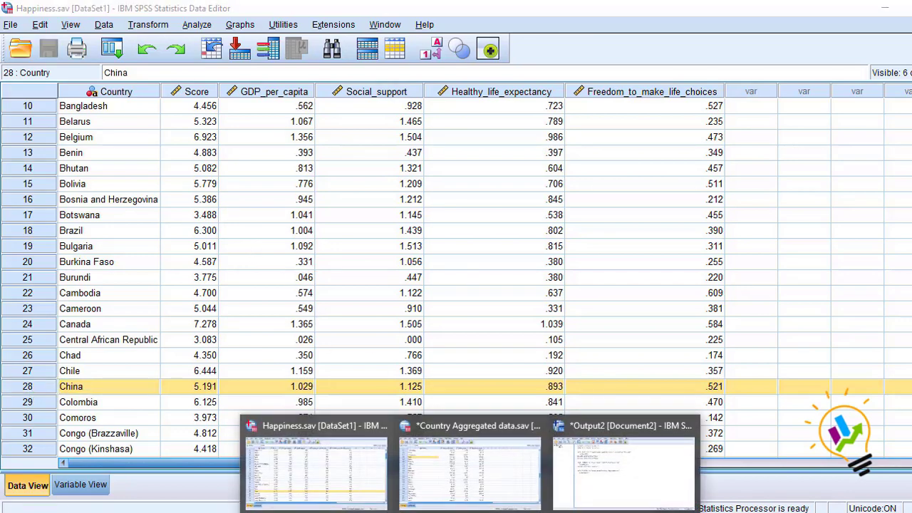
pyautogui.click(498, 486)
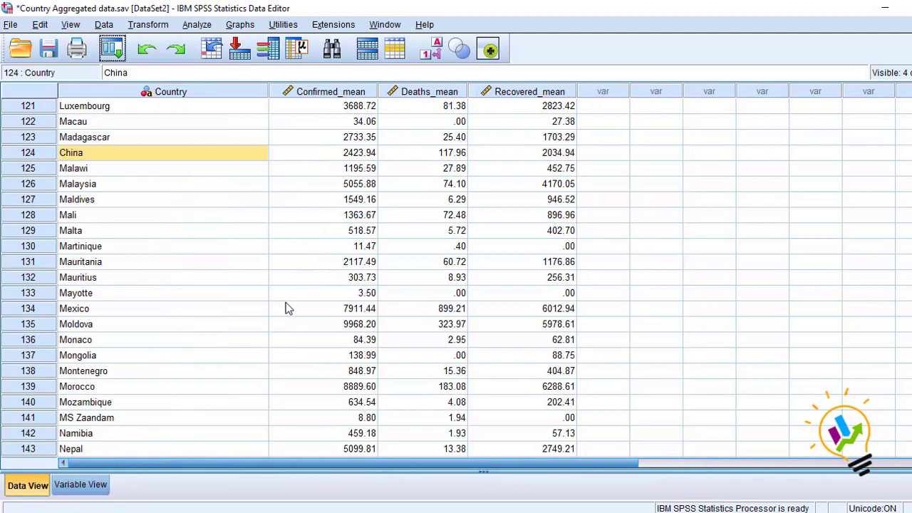
pyautogui.click(48, 51)
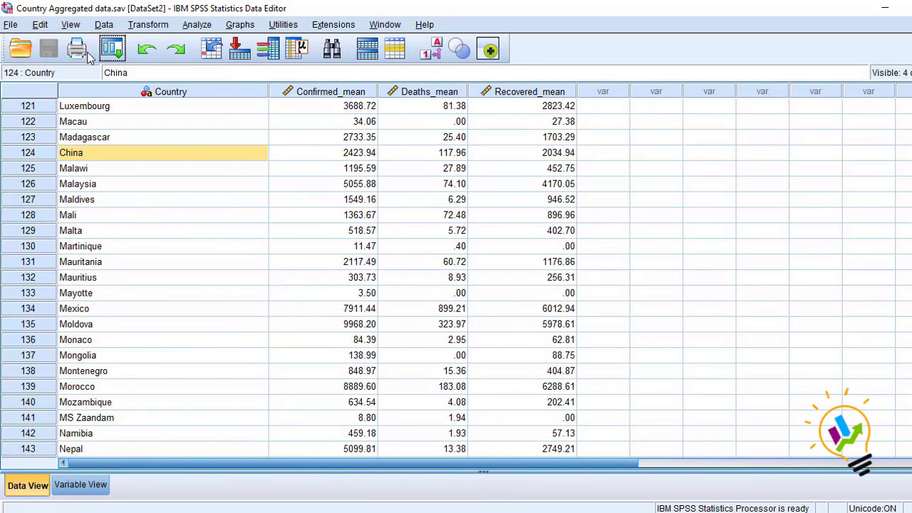
# Step: Merge the variables of the open dataset Happiness.sav into Country Aggregated data.sav, one-to-one on the key variable Country with files sorted beforehand
pyautogui.click(104, 25)
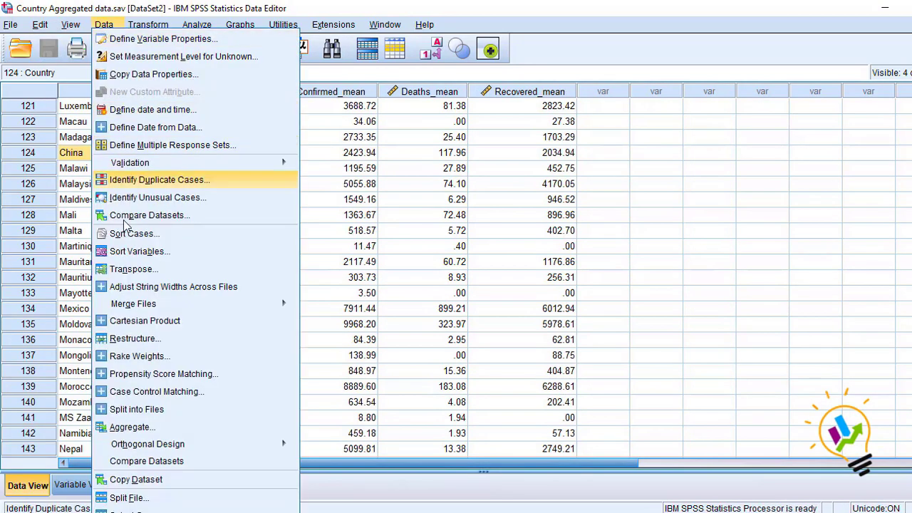
pyautogui.moveTo(133, 308)
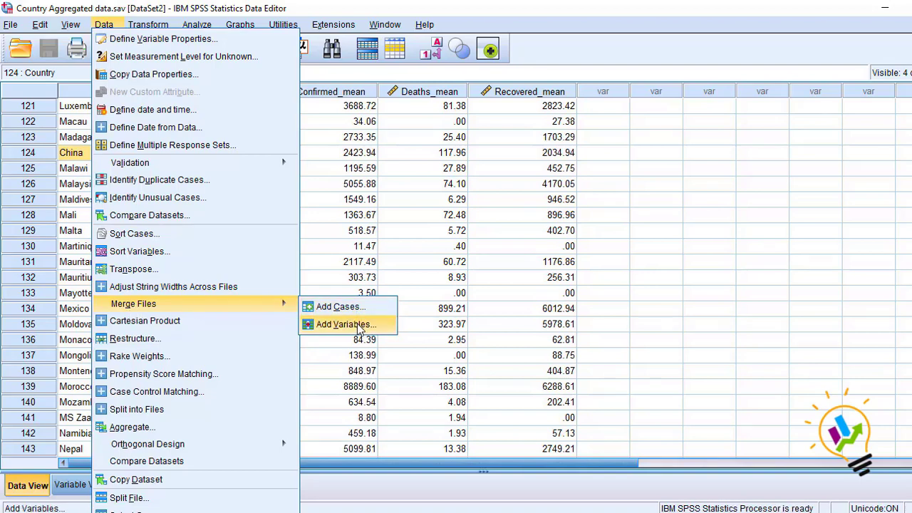
pyautogui.click(345, 325)
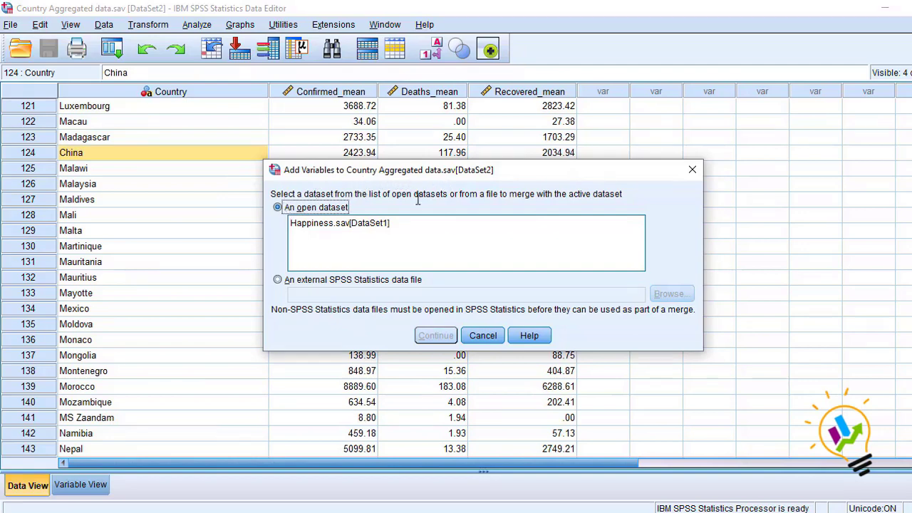
pyautogui.click(329, 225)
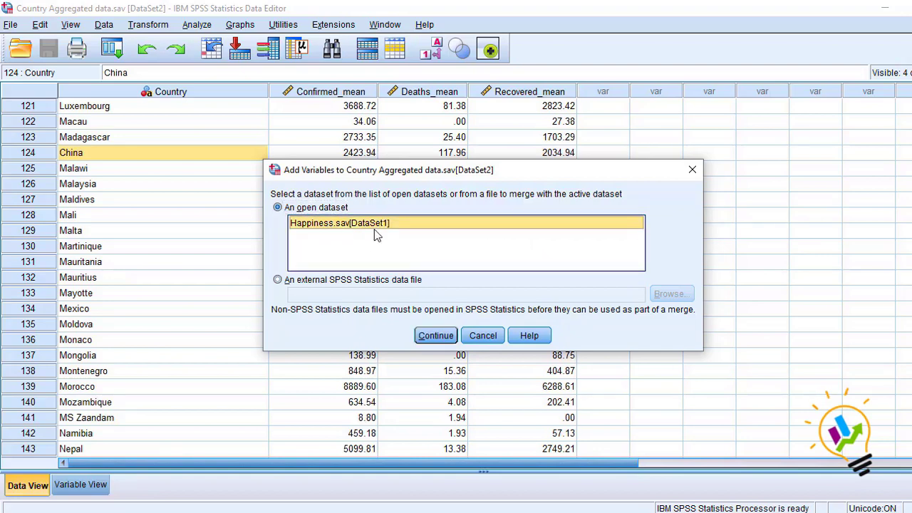
pyautogui.click(436, 336)
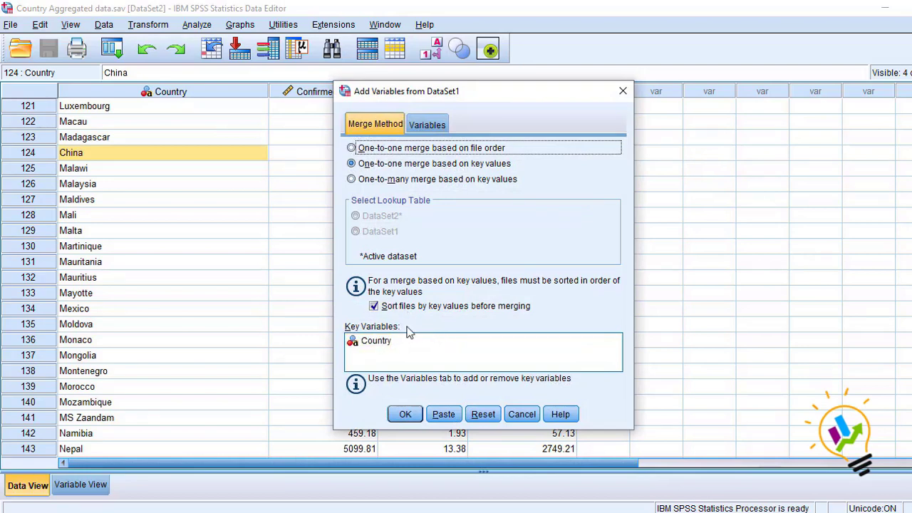
pyautogui.click(380, 342)
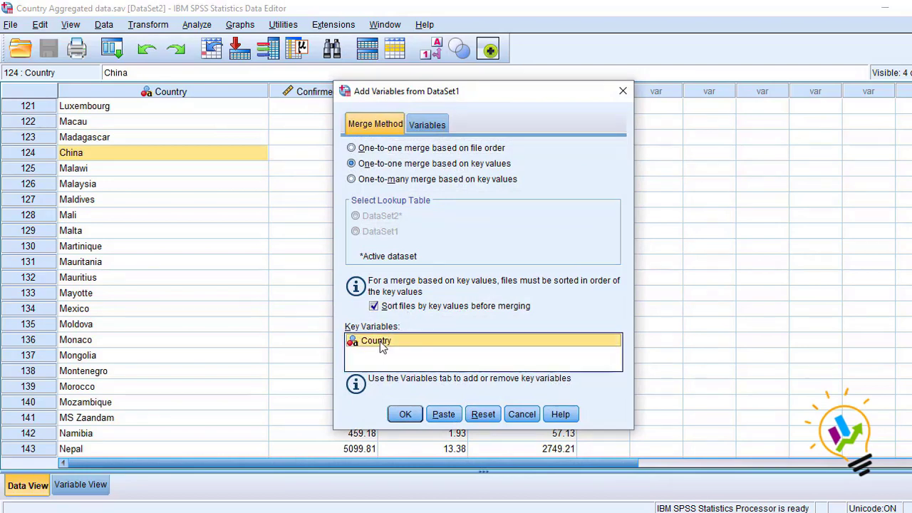
pyautogui.click(406, 416)
pyautogui.click(419, 420)
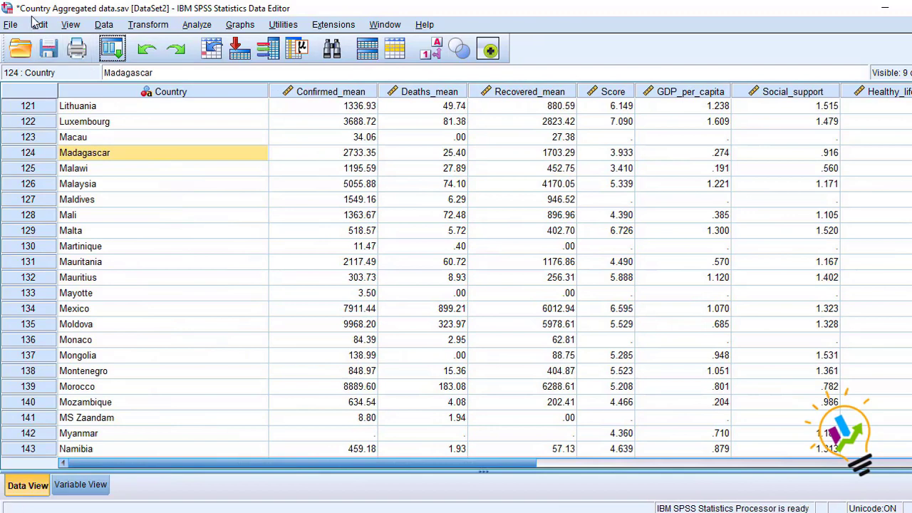
# Step: Save the merged Country Aggregated data.sav and look through its added happiness columns
pyautogui.click(48, 50)
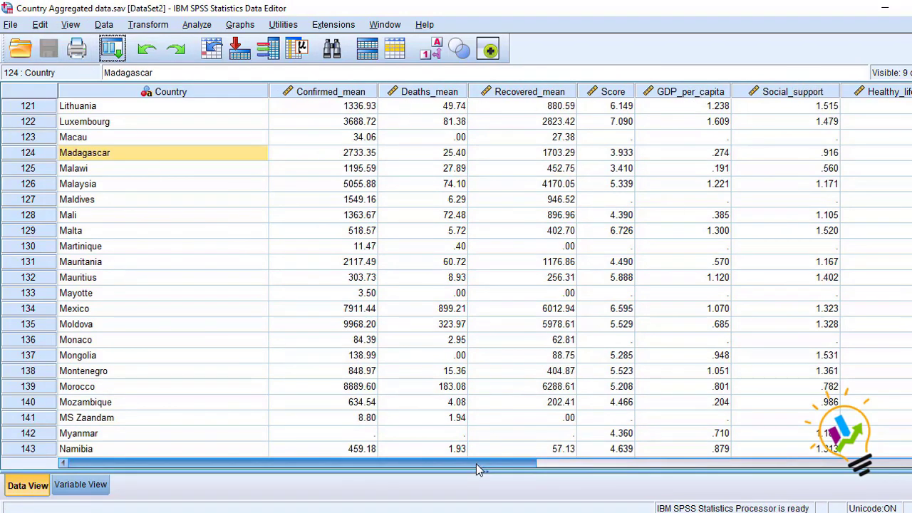
pyautogui.moveTo(476, 463); pyautogui.dragTo(530, 463)
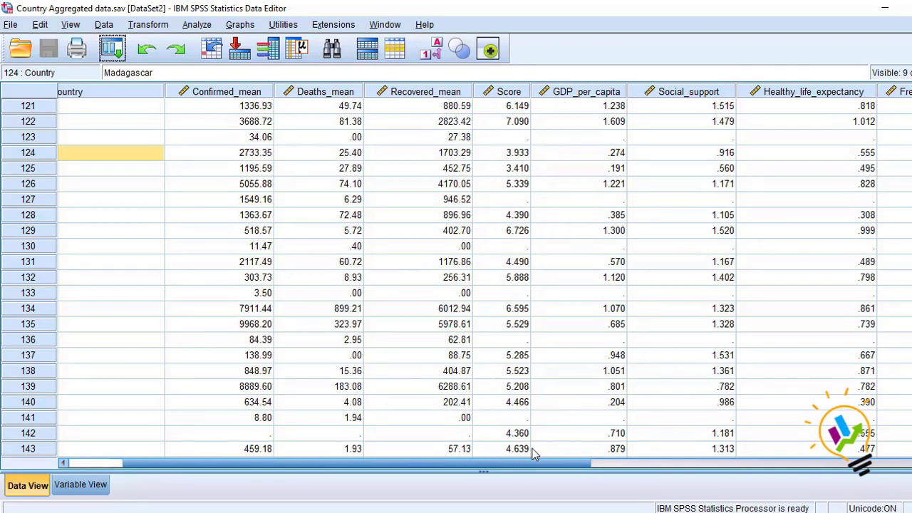
pyautogui.moveTo(537, 462); pyautogui.dragTo(427, 485)
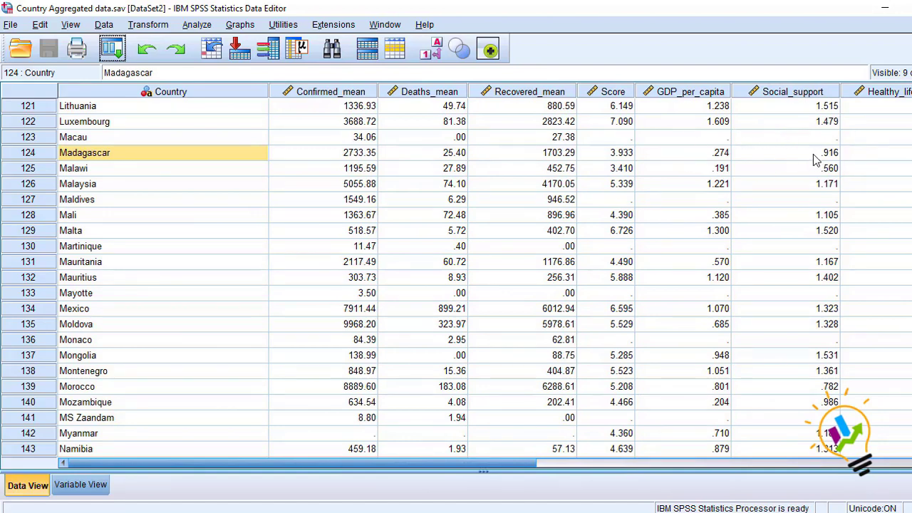
# Step: Sort the merged cases by Score in ascending order
pyautogui.click(623, 95)
pyautogui.rightClick(618, 95)
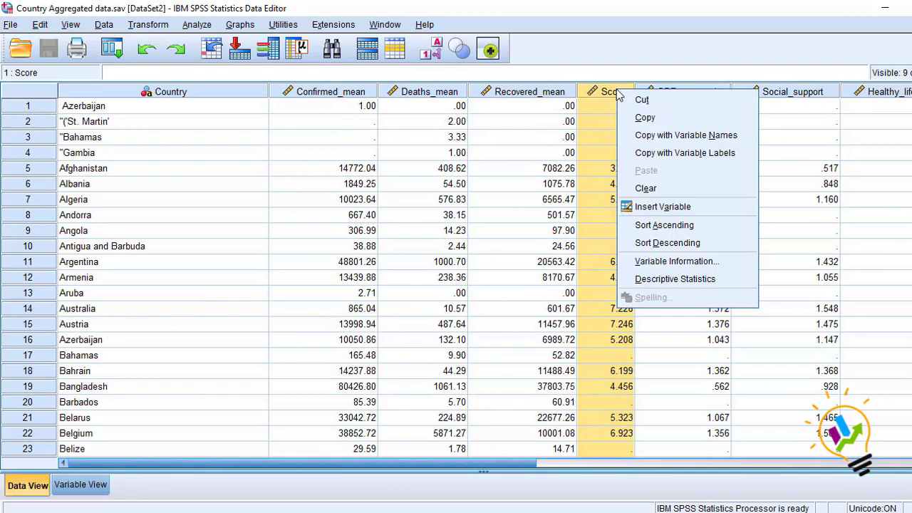
pyautogui.click(664, 225)
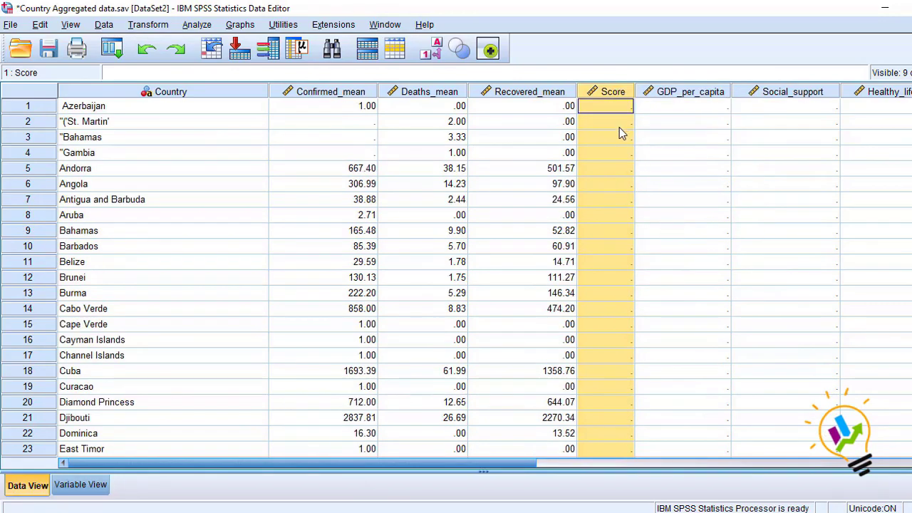
# Step: Delete cases 1 through 73, from the first Azerbaijan row to Western Sahara, which have no Score value
pyautogui.scroll(-9, 615, 139)
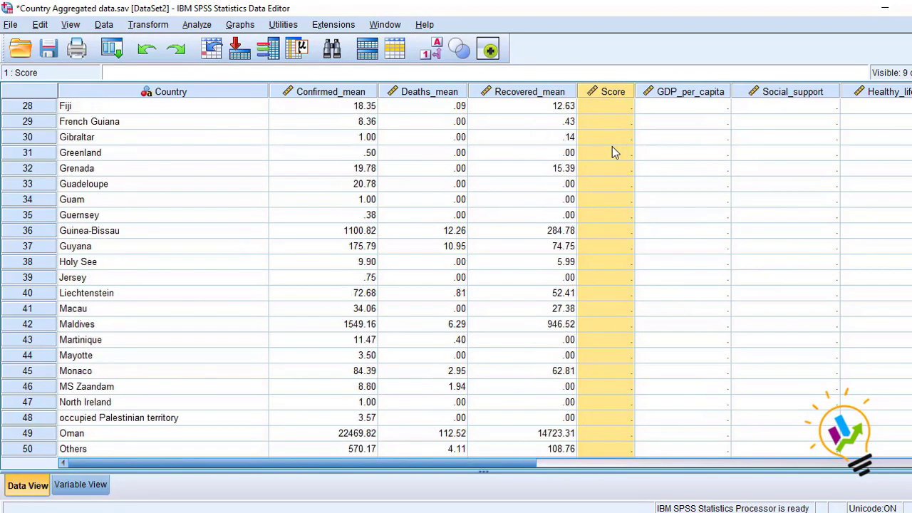
pyautogui.scroll(-11, 614, 152)
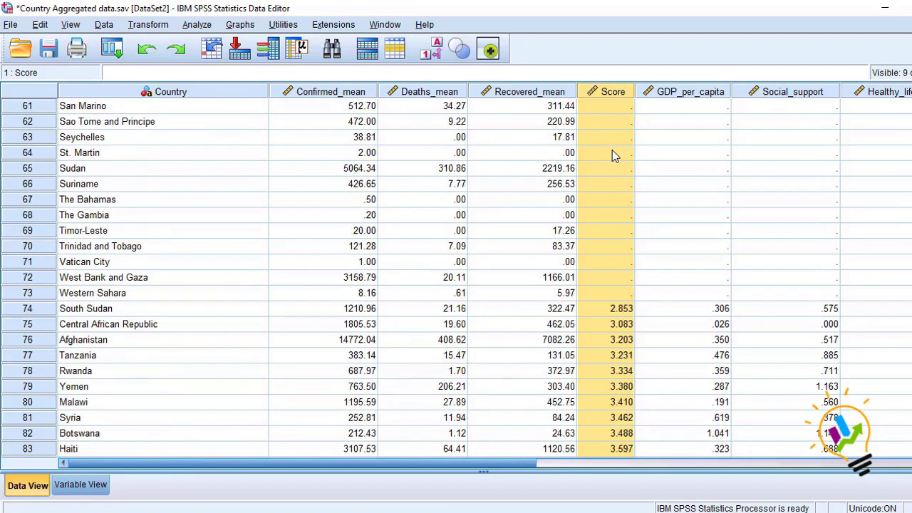
pyautogui.click(50, 297)
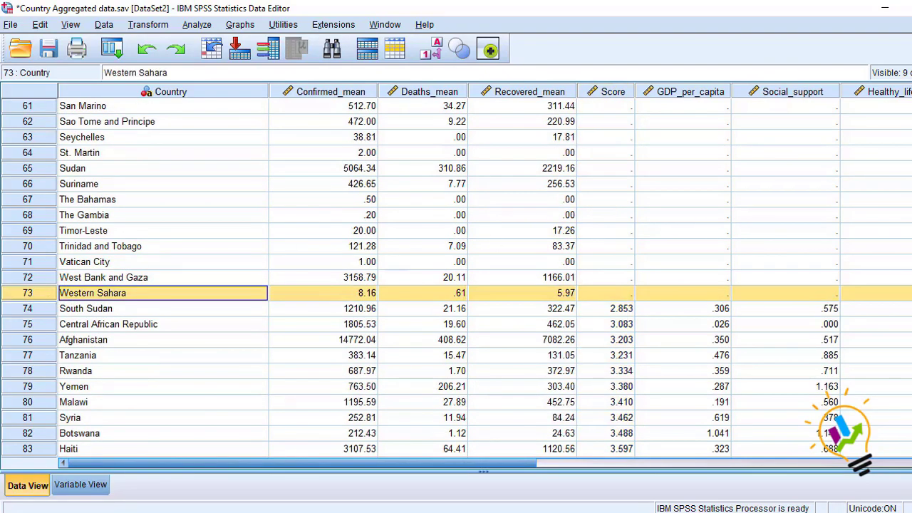
pyautogui.scroll(20, 188, 180)
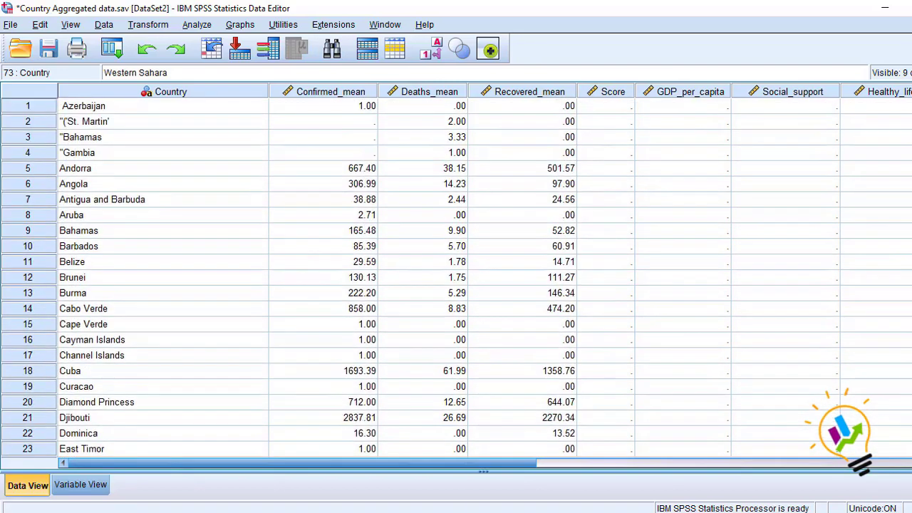
pyautogui.keyDown('shift'); pyautogui.click(39, 107); pyautogui.keyUp('shift')
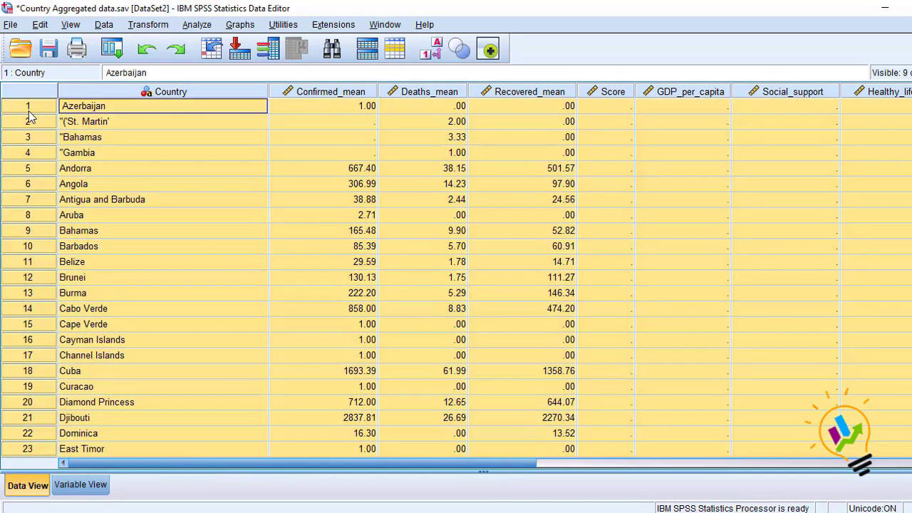
pyautogui.rightClick(40, 107)
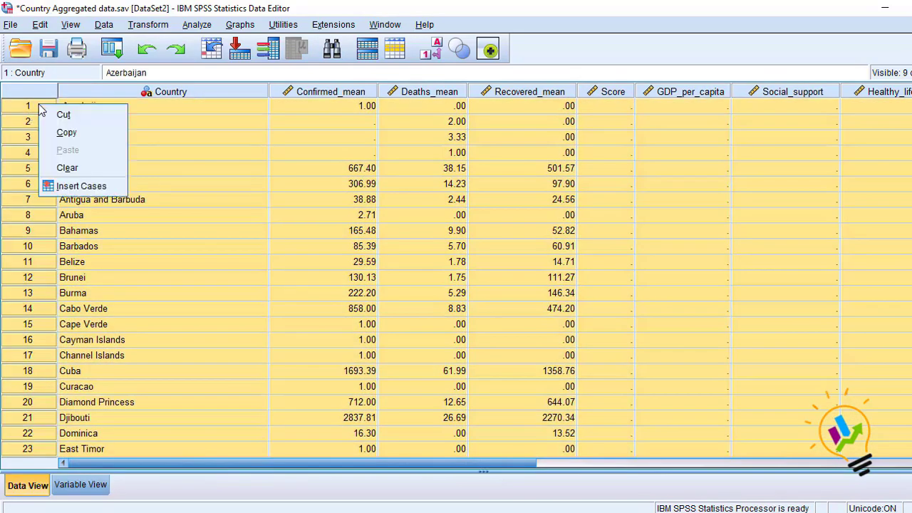
pyautogui.click(51, 167)
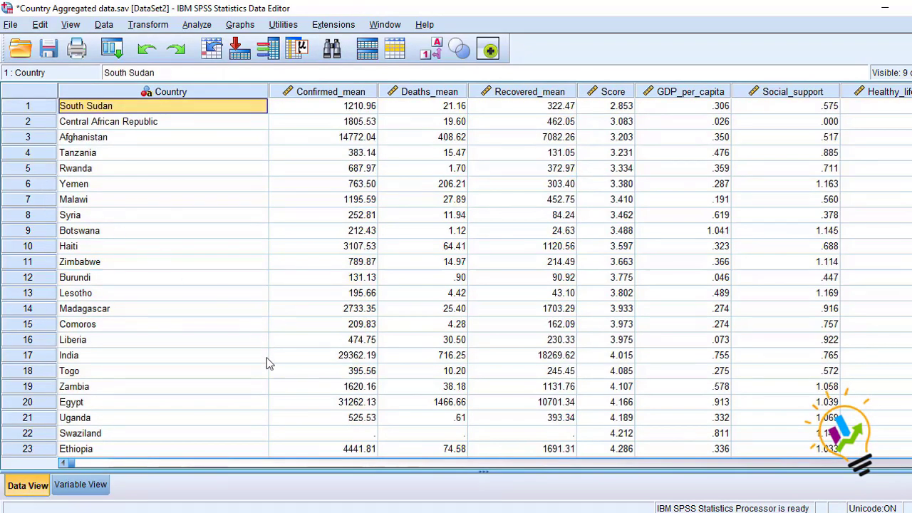
# Step: Sort the remaining merged cases by Confirmed_mean in ascending order
pyautogui.moveTo(74, 461)
pyautogui.mouseDown()
pyautogui.moveTo(190, 466)
pyautogui.moveTo(59, 470)
pyautogui.mouseUp()
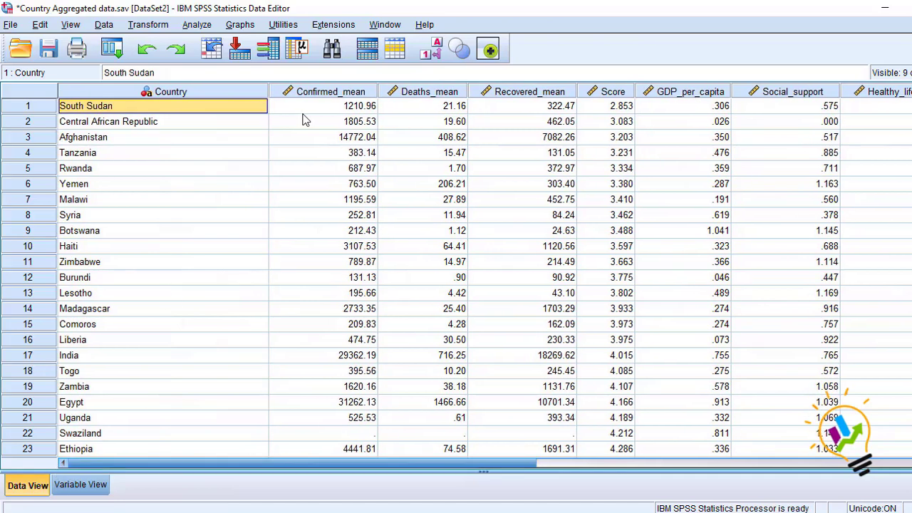
pyautogui.click(320, 96)
pyautogui.rightClick(320, 96)
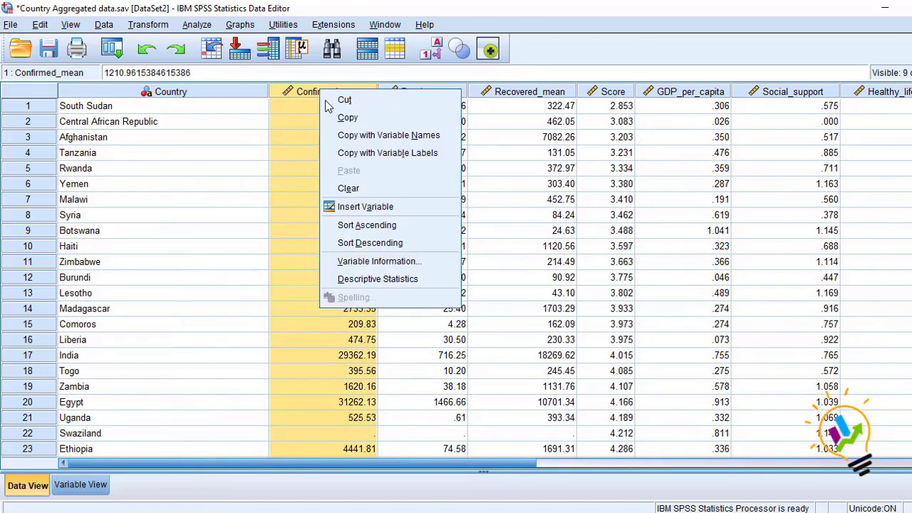
pyautogui.click(359, 222)
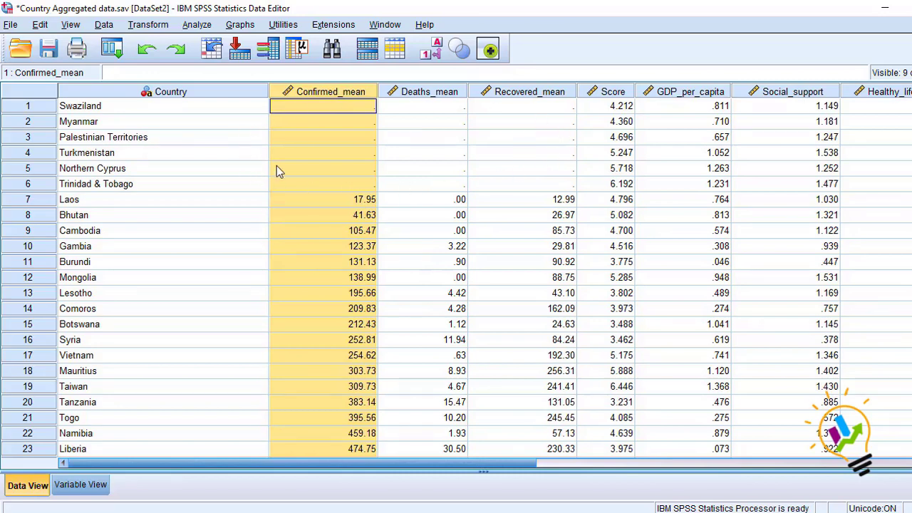
# Step: Delete cases 1 through 6, from Swaziland to Trinidad & Tobago, which have no Confirmed_mean, Deaths_mean or Recovered_mean values
pyautogui.click(28, 185)
pyautogui.keyDown('shift'); pyautogui.click(51, 107); pyautogui.keyUp('shift')
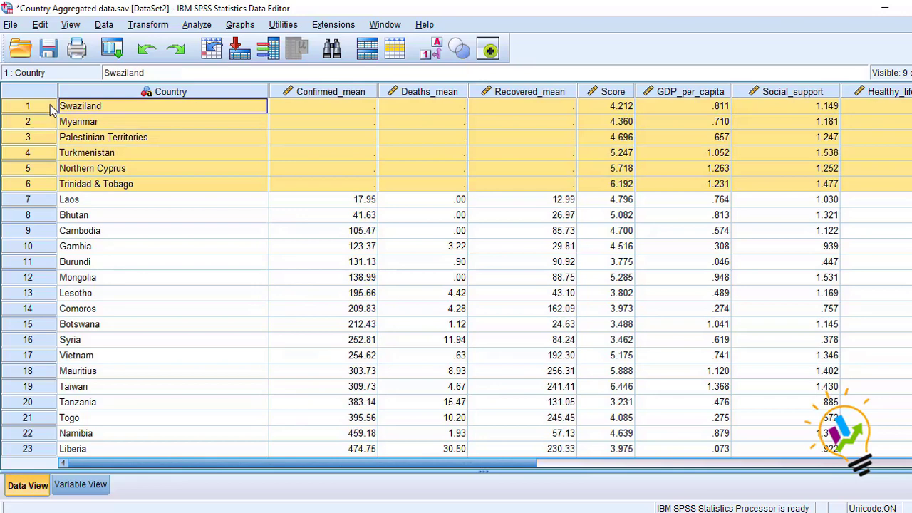
pyautogui.rightClick(51, 107)
pyautogui.click(76, 171)
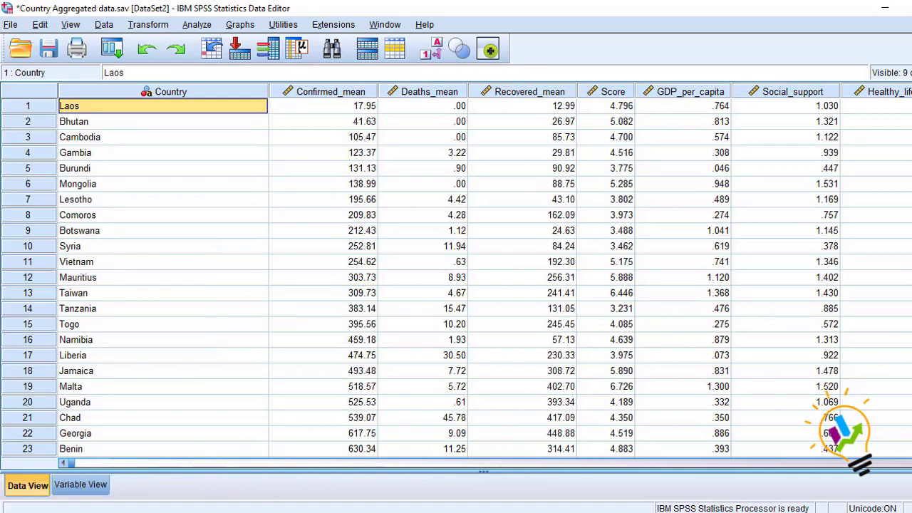
# Step: Check the variable definitions, and examine the date and mean columns of Aggregated Date.sav from the first to the last case
pyautogui.click(81, 484)
pyautogui.click(27, 484)
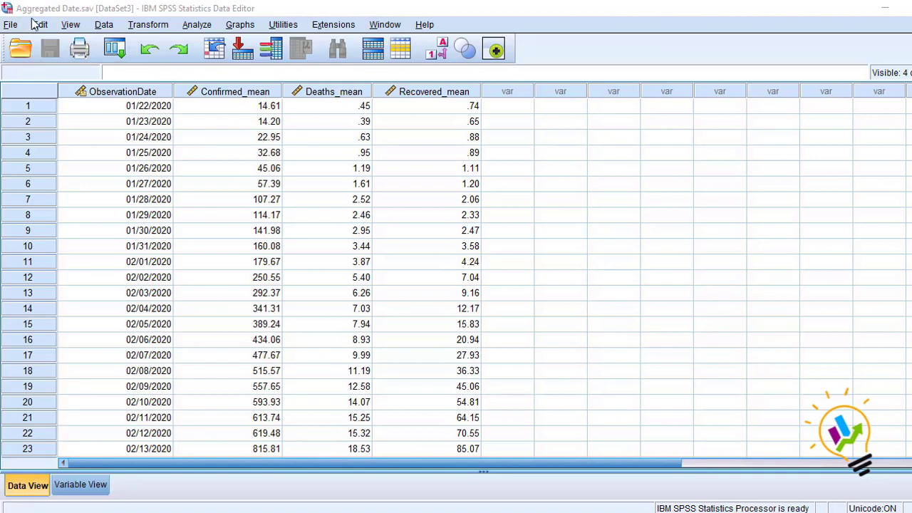
pyautogui.click(134, 92)
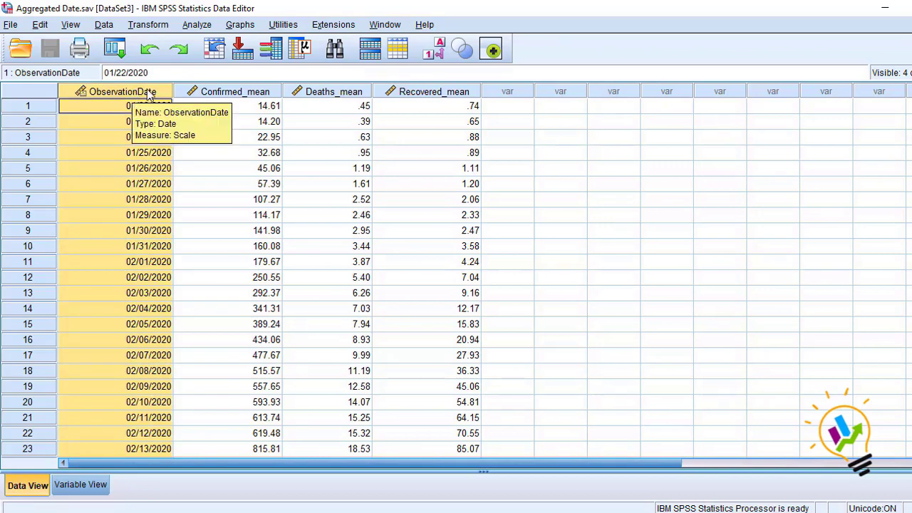
pyautogui.click(220, 93)
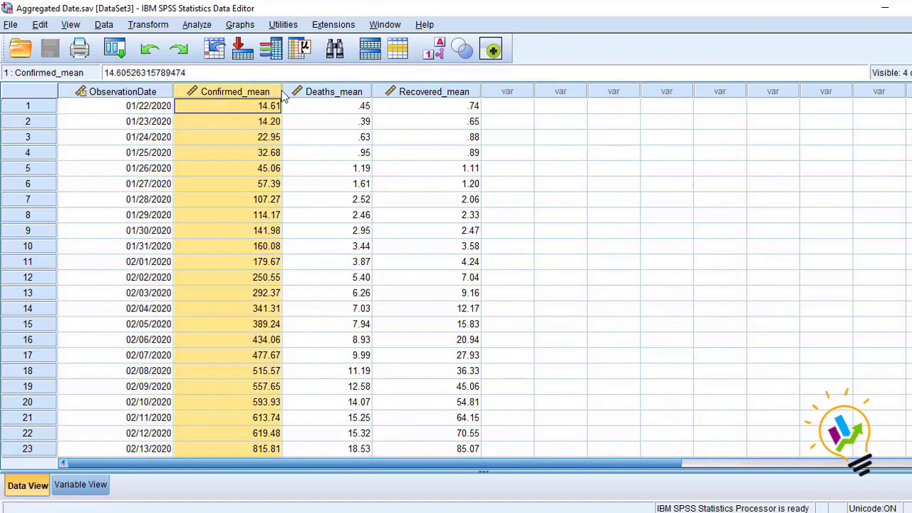
pyautogui.click(337, 92)
pyautogui.click(436, 95)
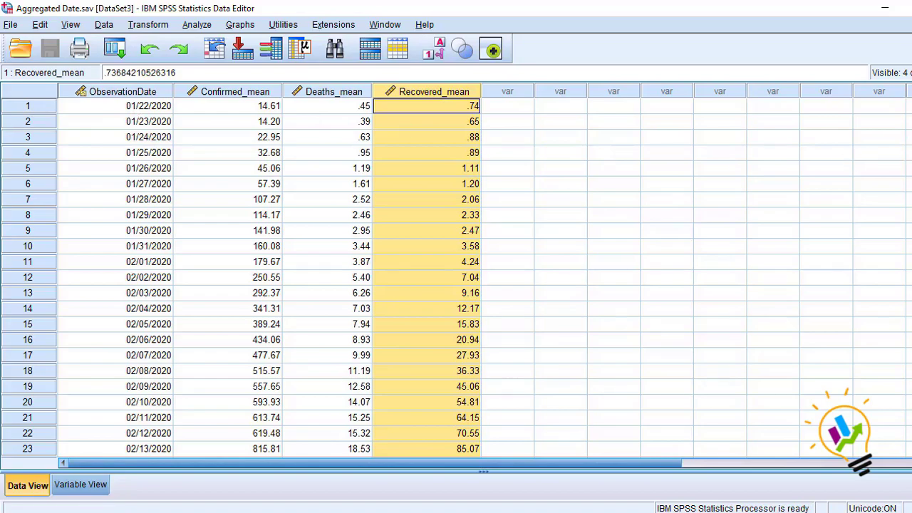
pyautogui.scroll(-20, 456, 278)
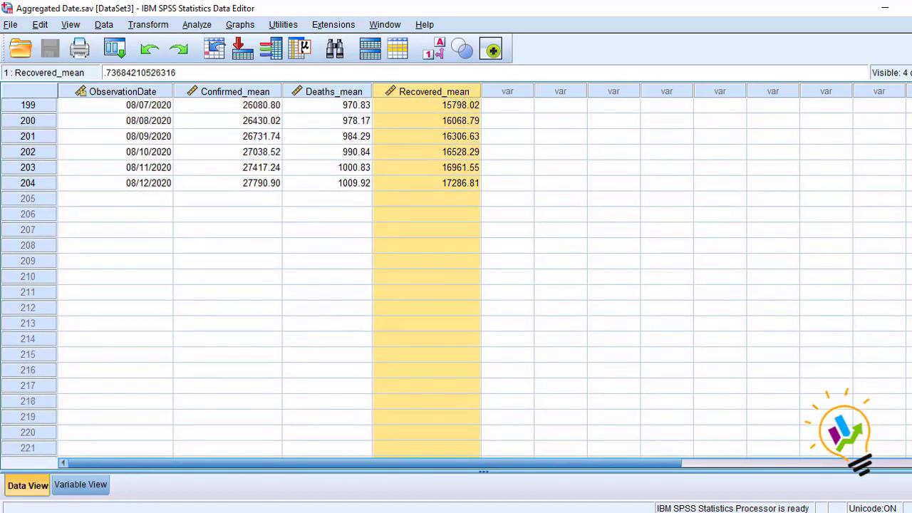
pyautogui.scroll(20, 456, 278)
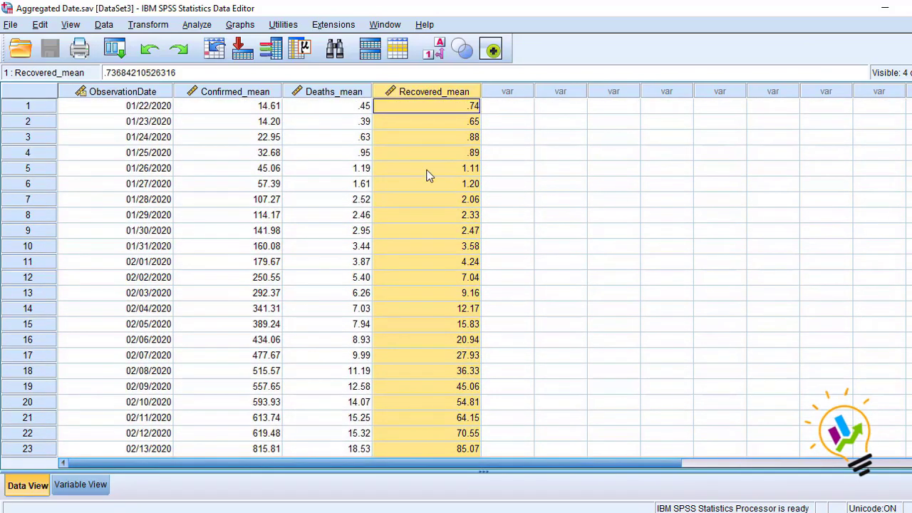
# Step: Create a simple scatter chart in Chart Builder with ObservationDate on the X-axis and Deaths_mean on the Y-axis
pyautogui.click(247, 27)
pyautogui.click(253, 43)
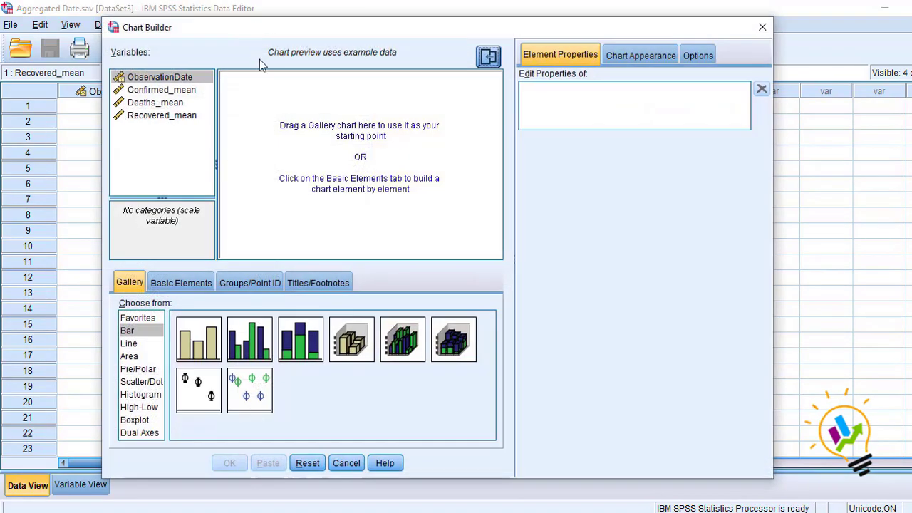
pyautogui.click(150, 385)
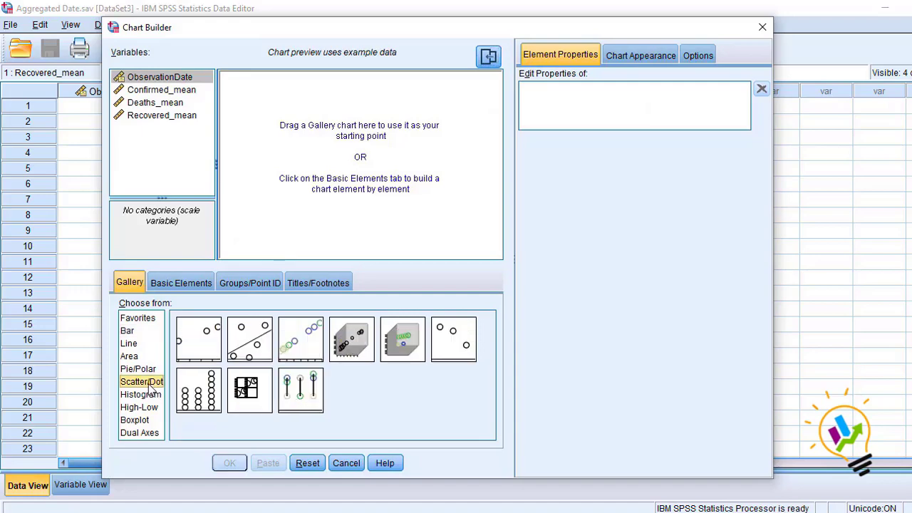
pyautogui.doubleClick(202, 349)
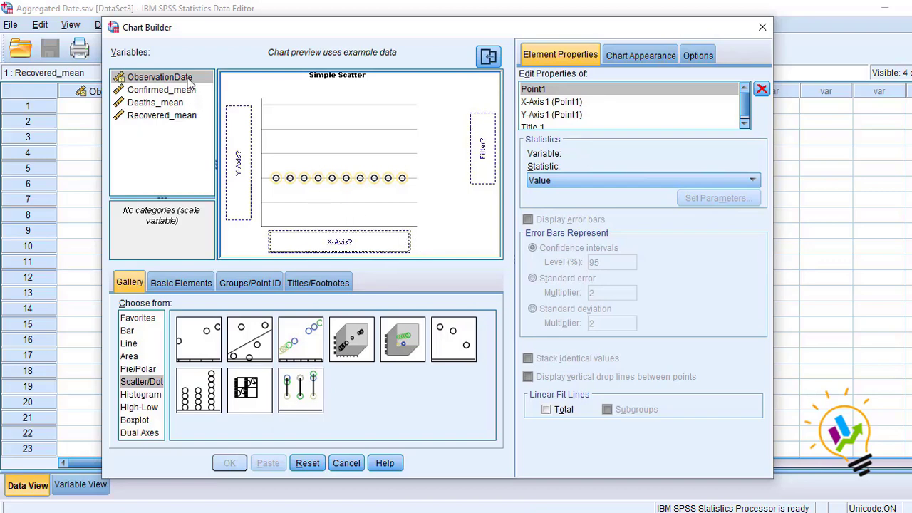
pyautogui.moveTo(190, 78); pyautogui.dragTo(297, 244)
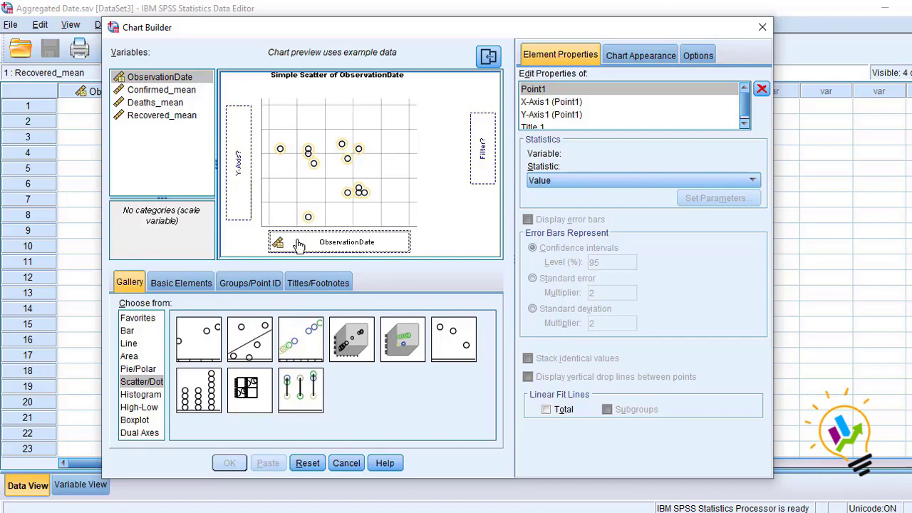
pyautogui.click(177, 94)
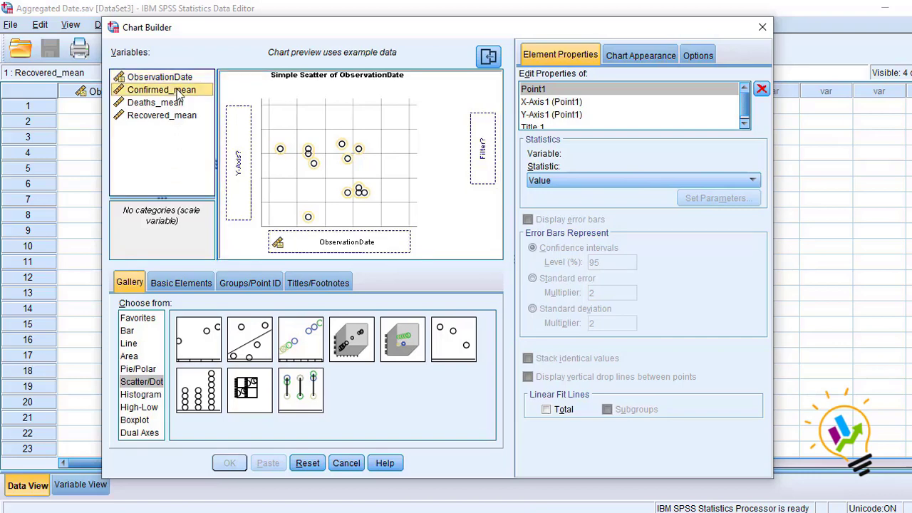
pyautogui.moveTo(177, 102); pyautogui.dragTo(241, 174)
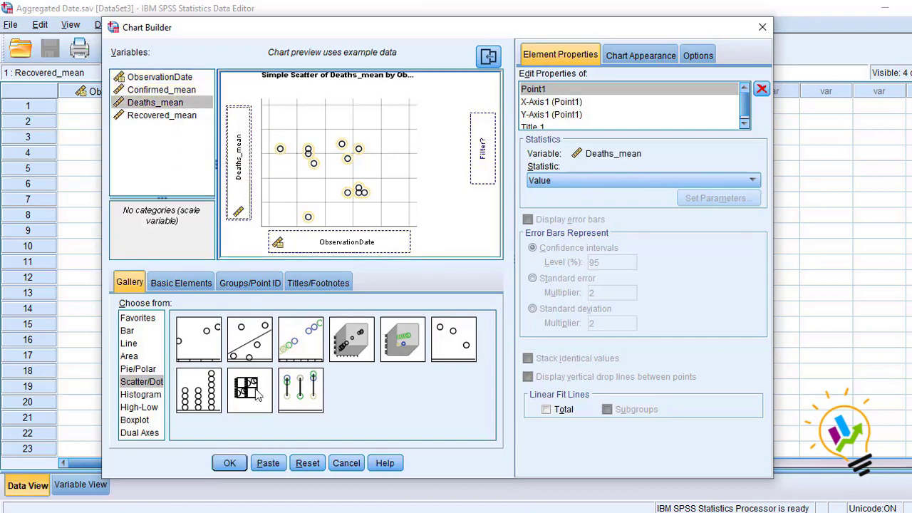
pyautogui.click(230, 463)
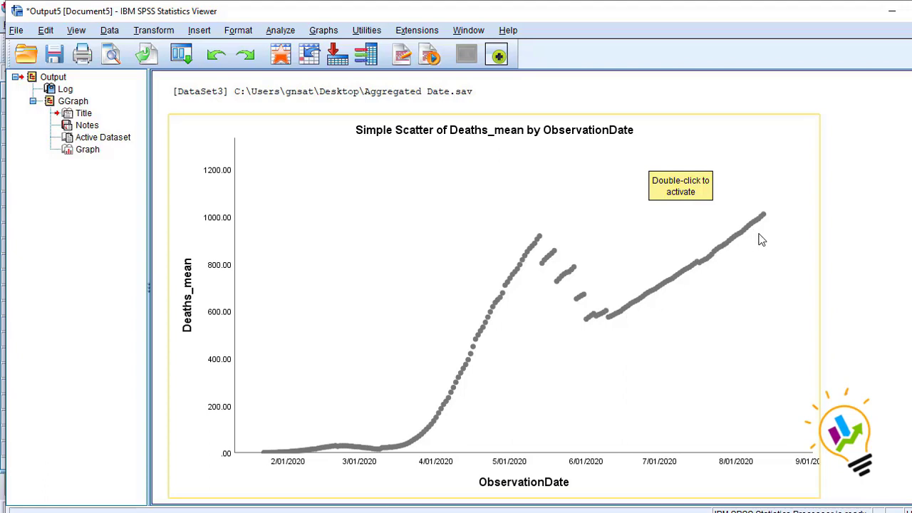
# Step: Create another simple scatter chart with Confirmed_mean on the Y-axis against ObservationDate
pyautogui.click(324, 30)
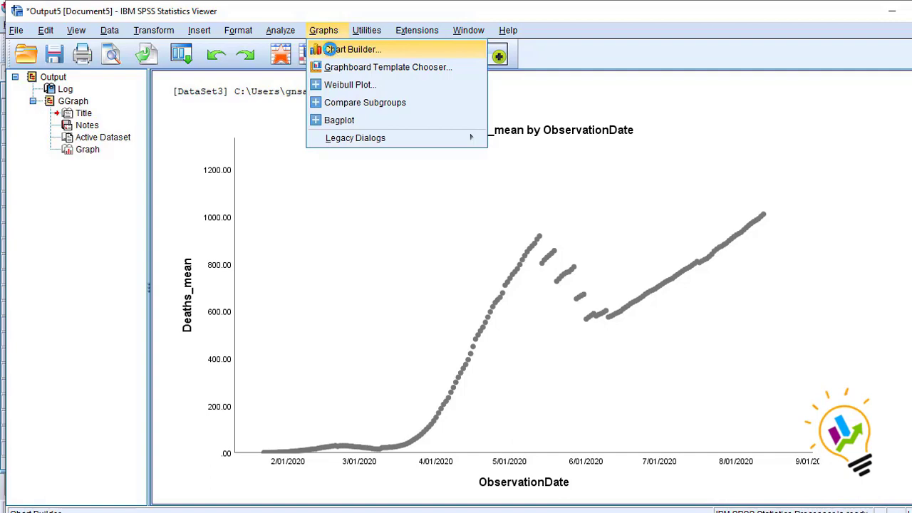
pyautogui.click(336, 50)
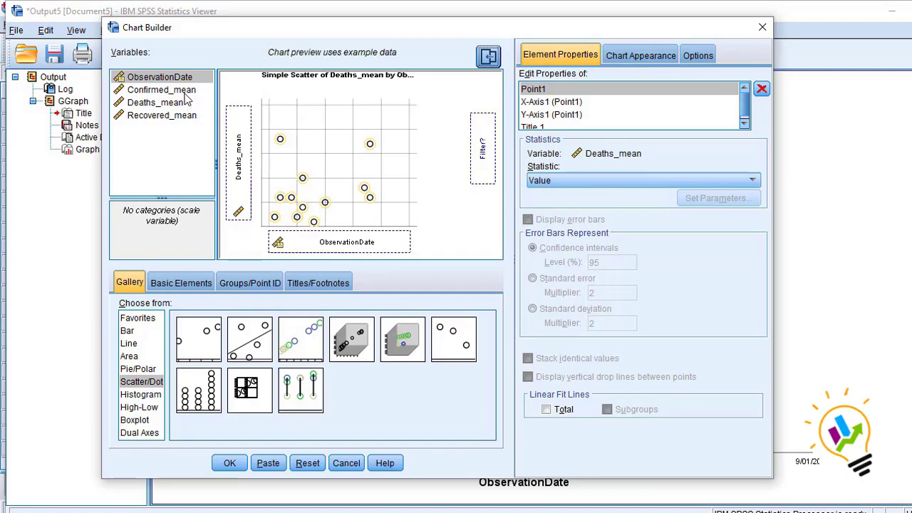
pyautogui.moveTo(184, 92); pyautogui.dragTo(242, 179)
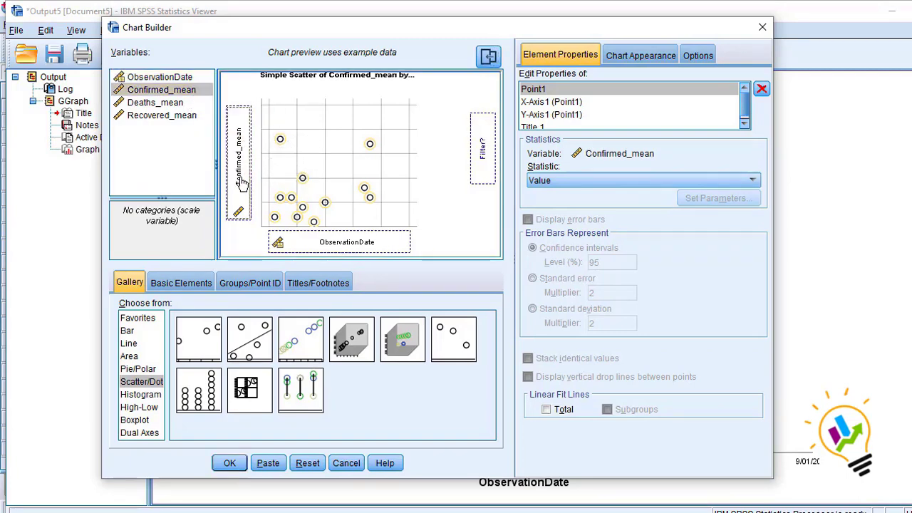
pyautogui.click(229, 463)
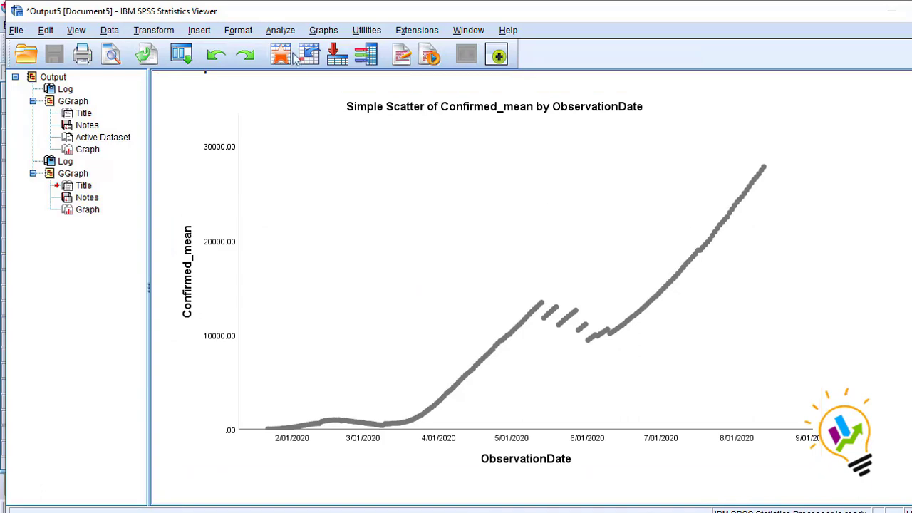
# Step: Create a simple scatter chart of Recovered_mean by ObservationDate and compare it with the earlier charts in the output
pyautogui.click(332, 33)
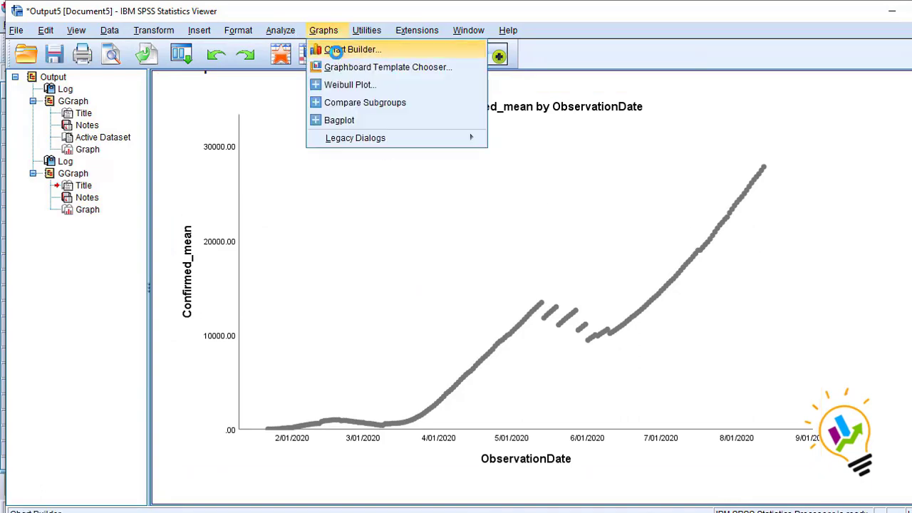
pyautogui.click(335, 48)
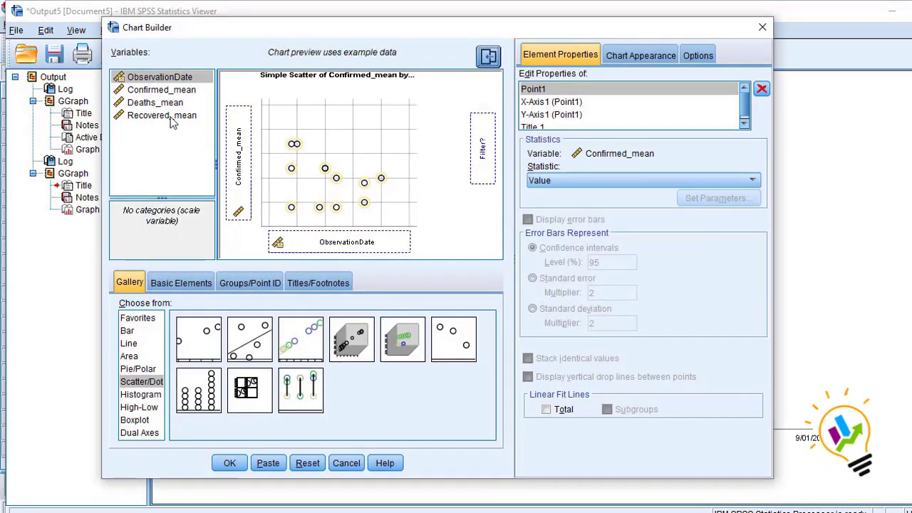
pyautogui.click(173, 118)
pyautogui.moveTo(177, 121); pyautogui.dragTo(238, 161)
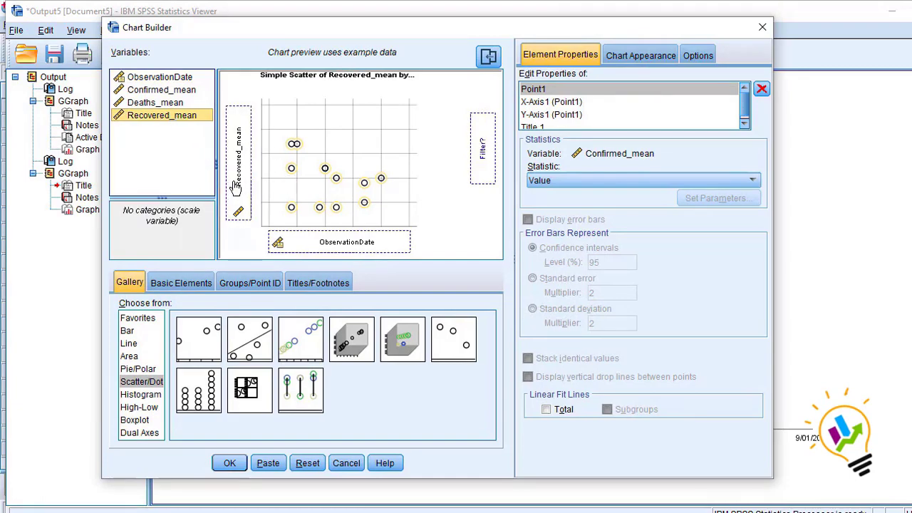
pyautogui.click(229, 462)
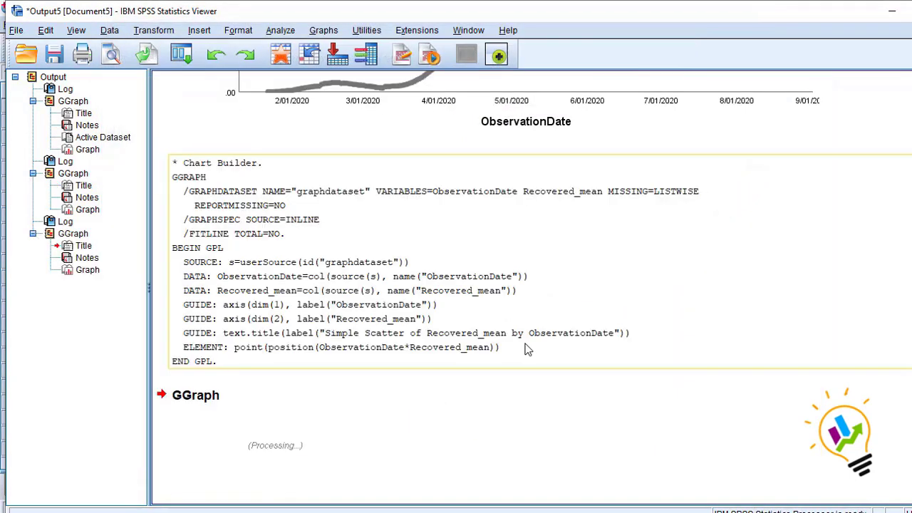
pyautogui.scroll(-2, 580, 317)
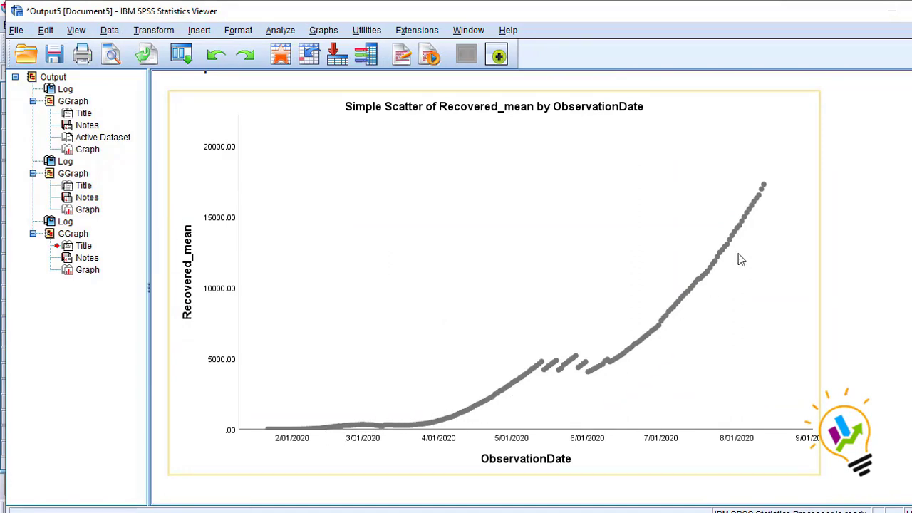
pyautogui.scroll(20, 536, 274)
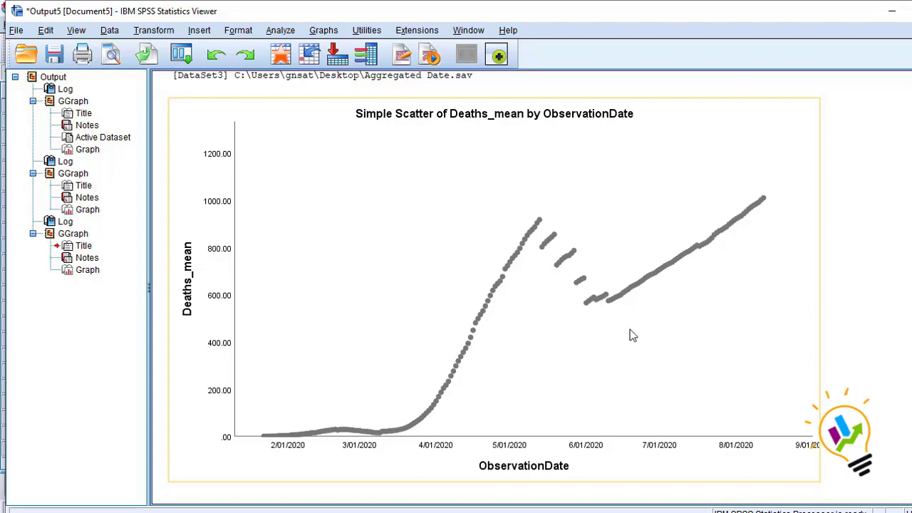
# Step: Create a combined scatter chart by adding Deaths_mean and Confirmed_mean to Recovered_mean on the Y-axis, with ObservationDate on the X-axis
pyautogui.click(323, 32)
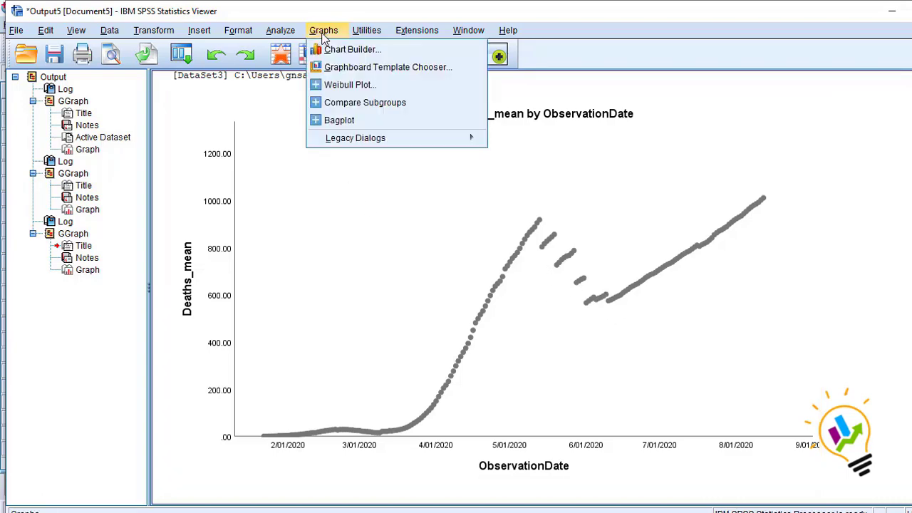
pyautogui.click(331, 49)
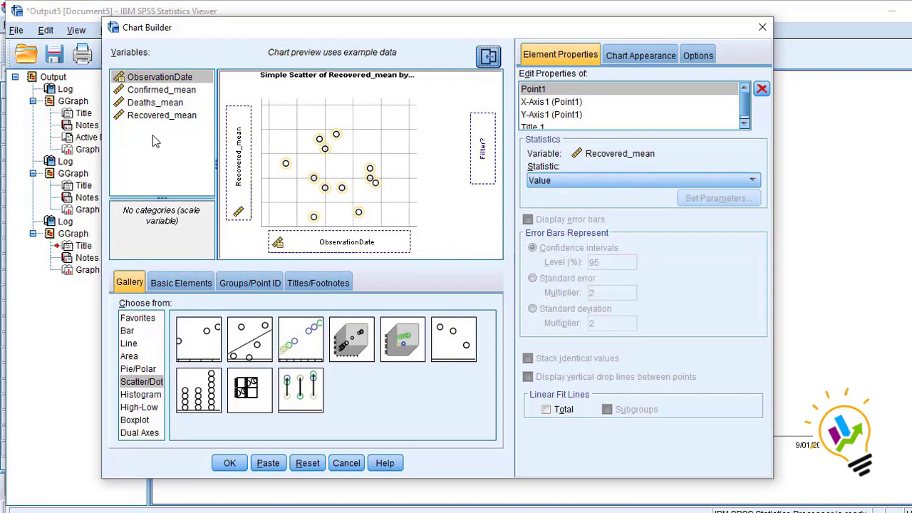
pyautogui.moveTo(151, 107); pyautogui.dragTo(240, 135)
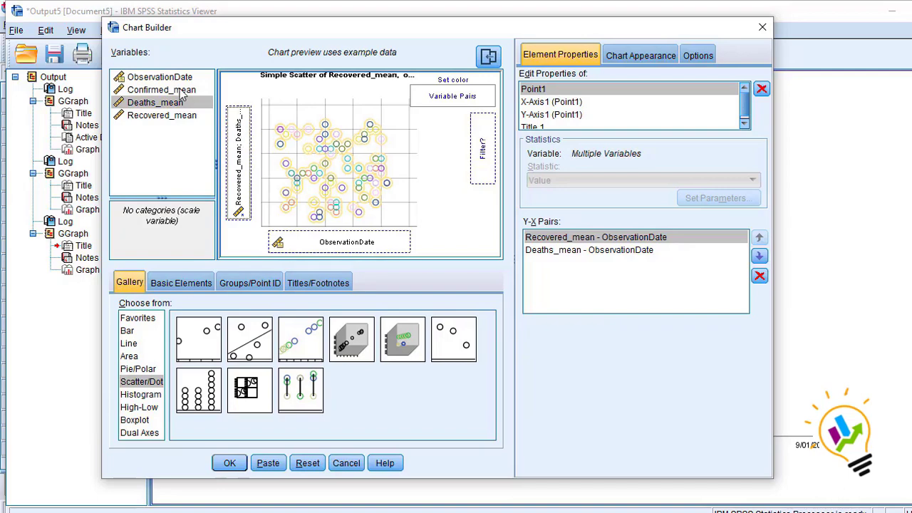
pyautogui.moveTo(182, 91); pyautogui.dragTo(241, 126)
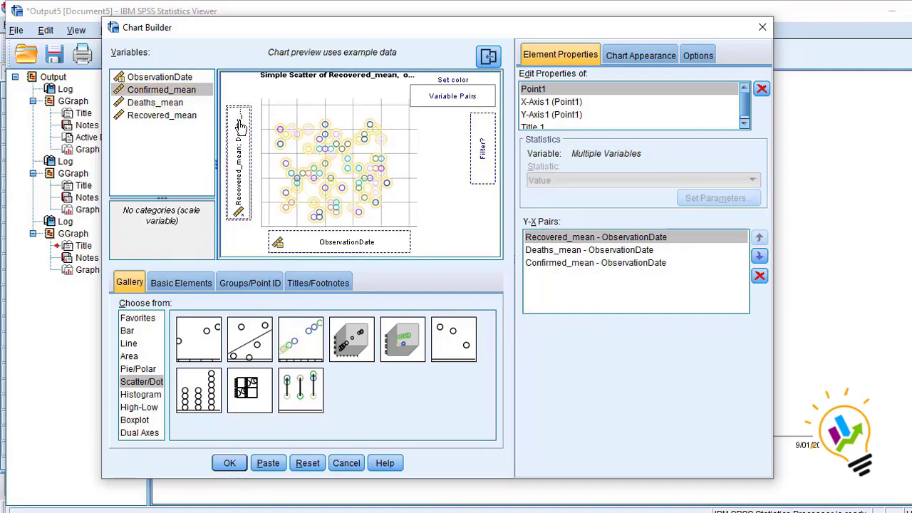
pyautogui.click(230, 465)
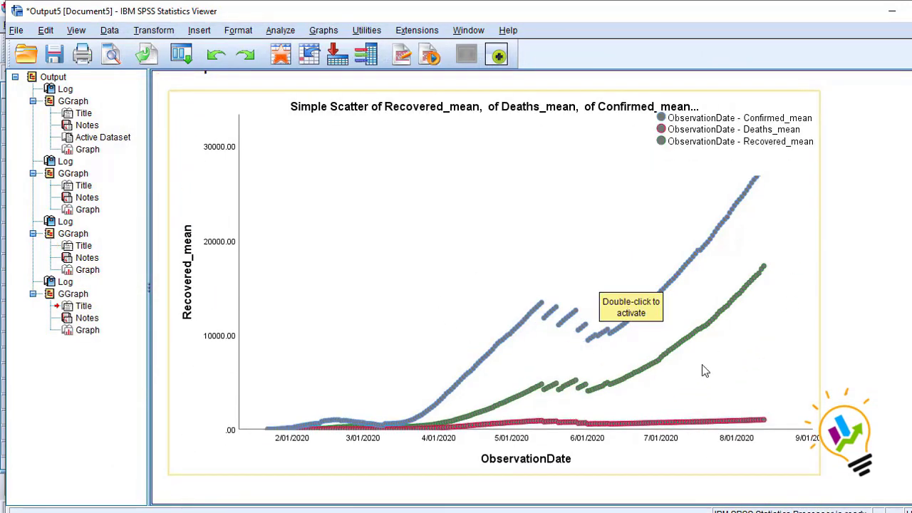
# Step: Label the Confirmed_mean point at the first sudden drop in the combined scatter chart with case number 114
pyautogui.click(520, 245)
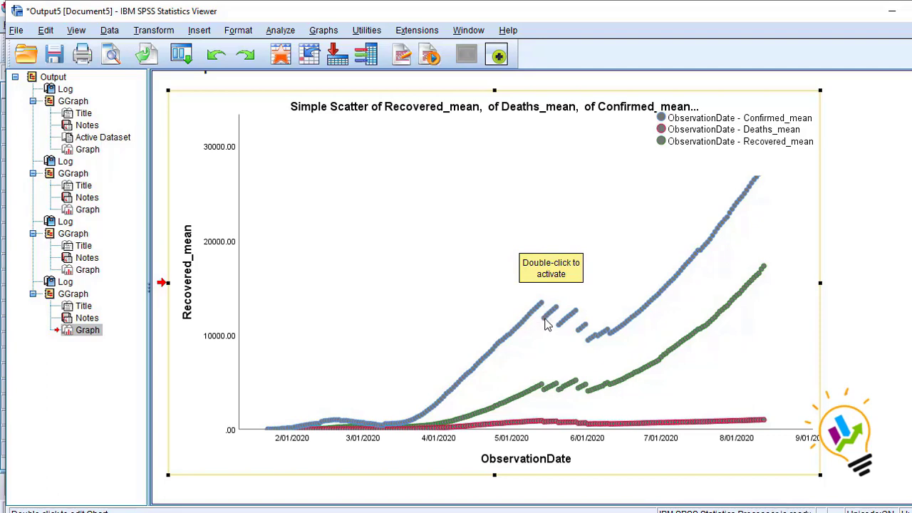
pyautogui.doubleClick(436, 279)
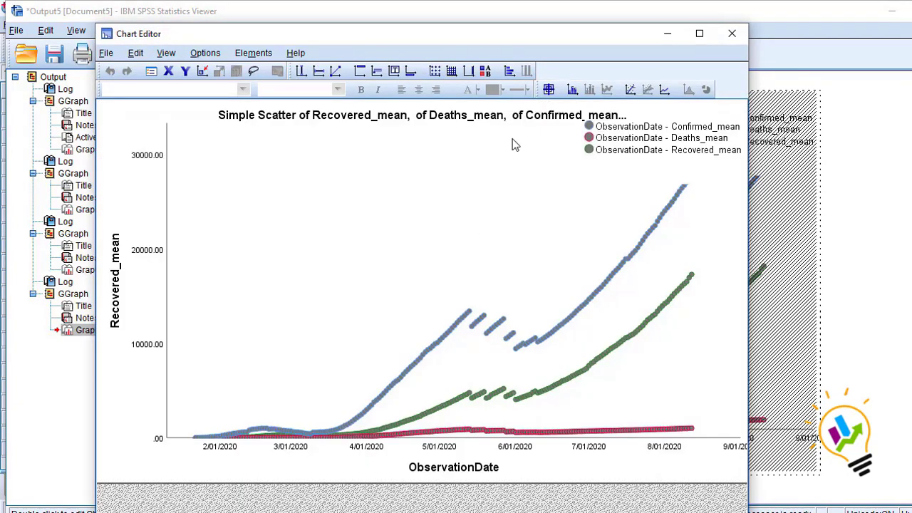
pyautogui.click(548, 90)
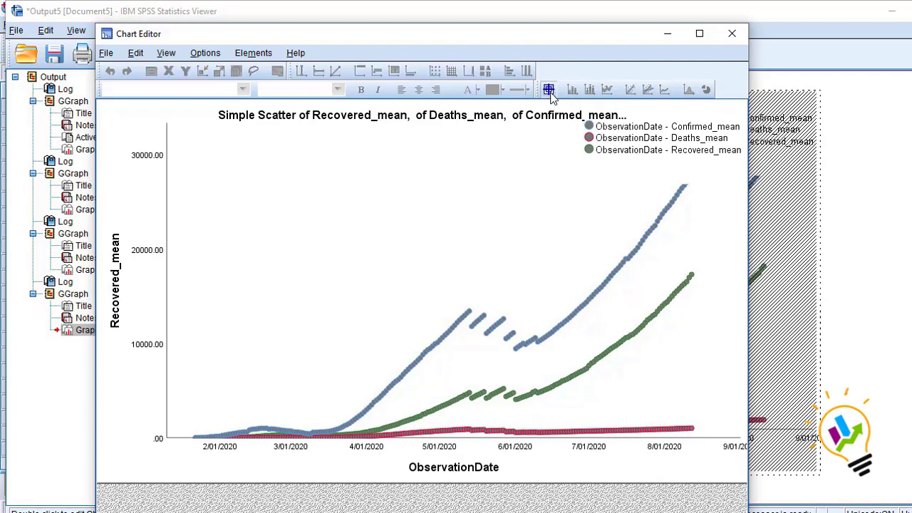
pyautogui.click(471, 327)
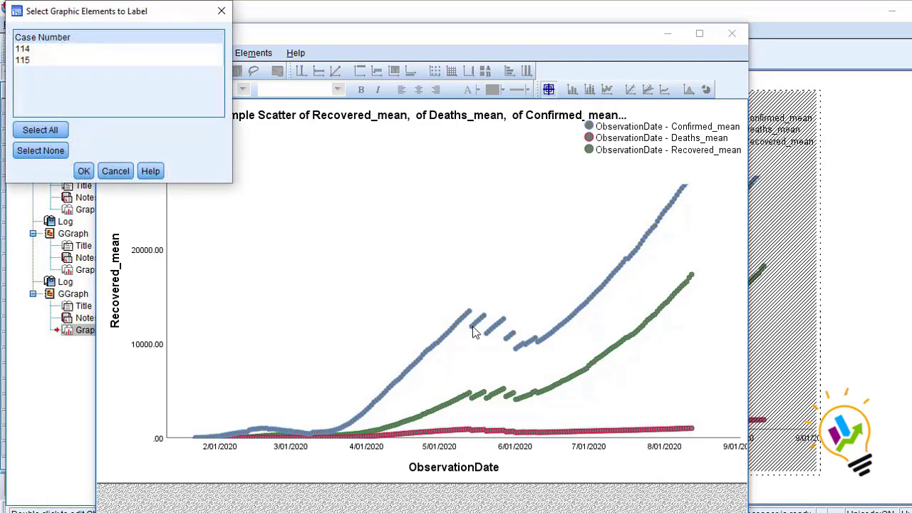
pyautogui.click(43, 49)
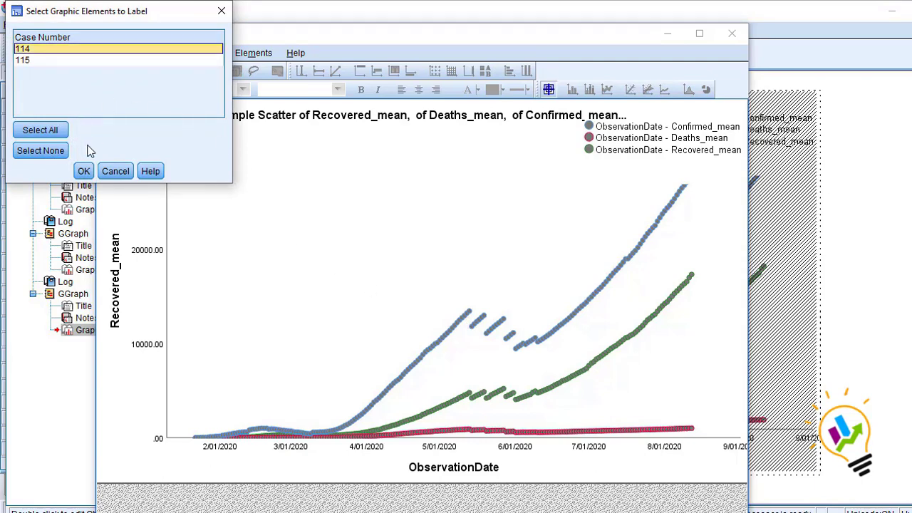
pyautogui.click(83, 171)
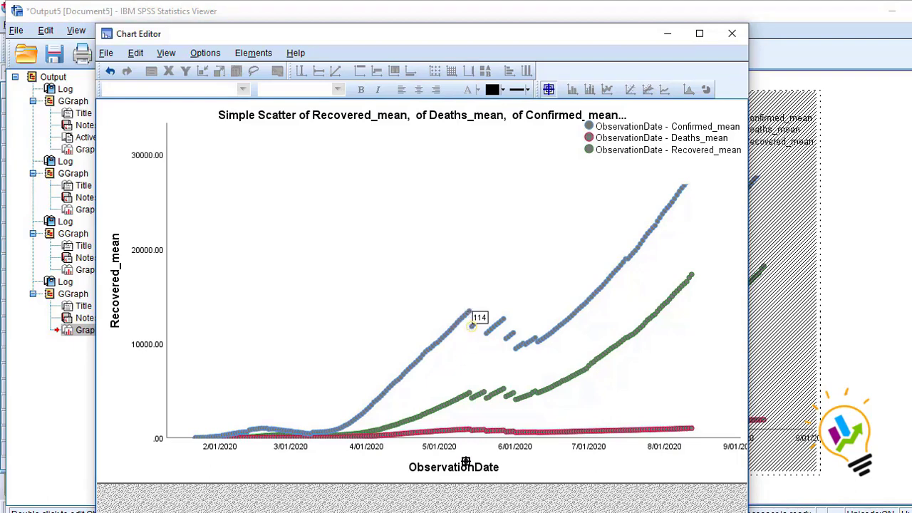
# Step: Look up case 114 in the Aggregated Date.sav data and compare its date and means with the neighbouring rows
pyautogui.click(490, 512)
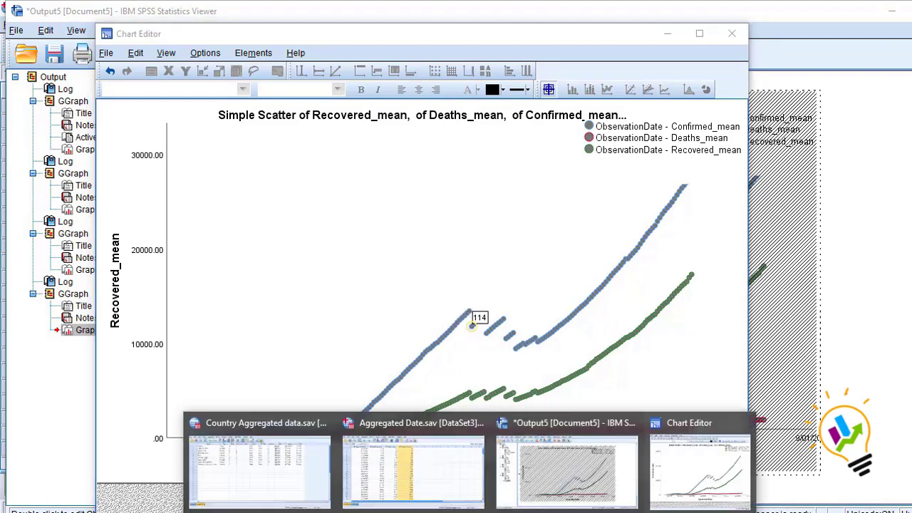
pyautogui.click(445, 480)
pyautogui.scroll(-3, 267, 329)
pyautogui.scroll(-20, 268, 329)
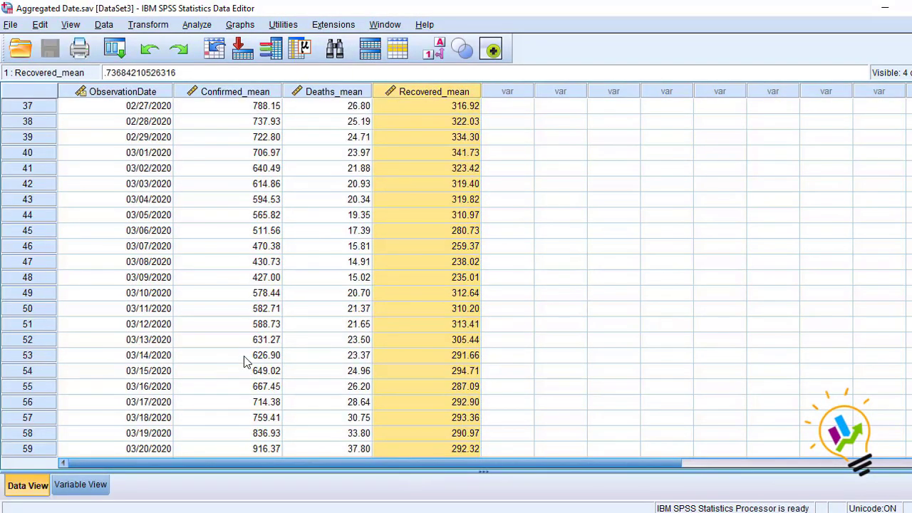
pyautogui.scroll(-3, 248, 329)
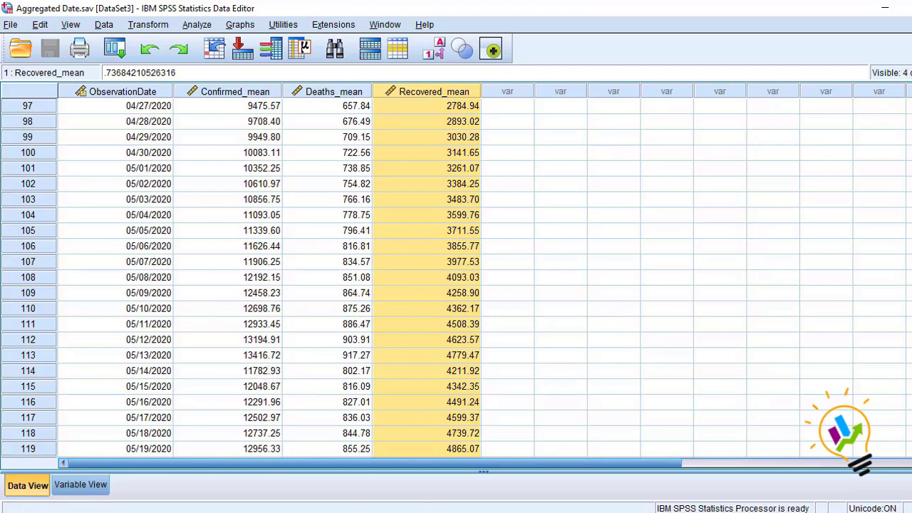
pyautogui.click(824, 490)
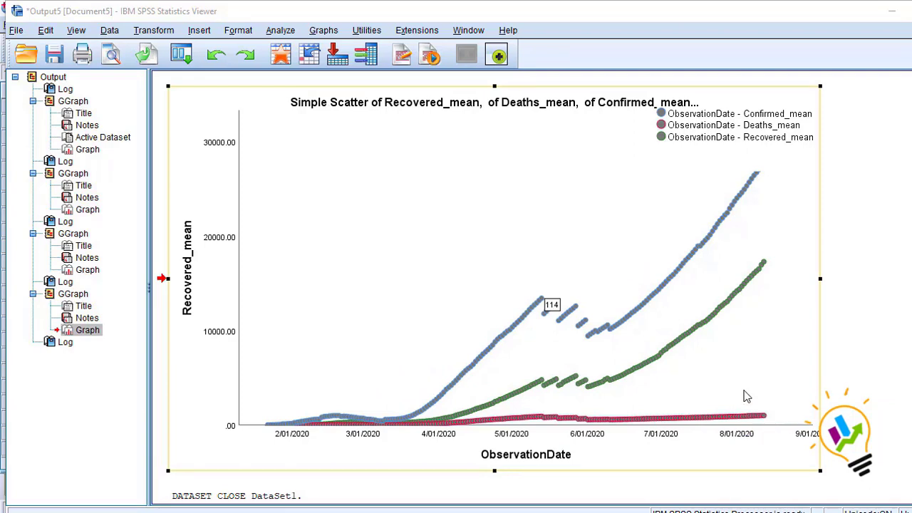
# Step: Create a sequence chart of Confirmed_mean, Deaths_mean and Recovered_mean with ObservationDate as the time axis labels
pyautogui.click(279, 31)
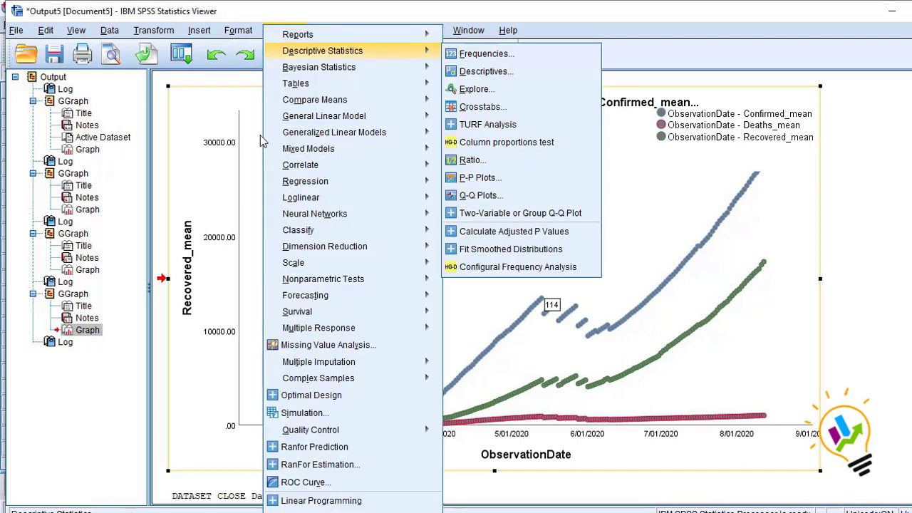
pyautogui.moveTo(305, 298)
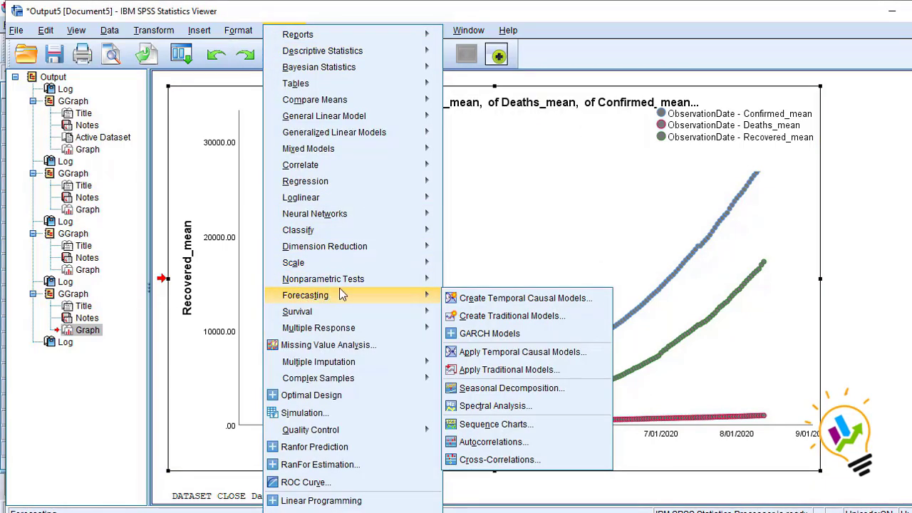
pyautogui.click(516, 426)
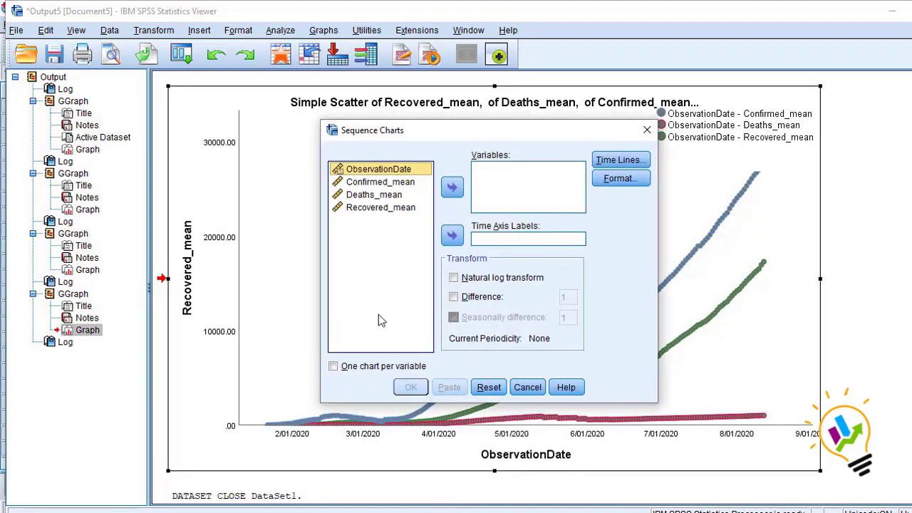
pyautogui.click(407, 183)
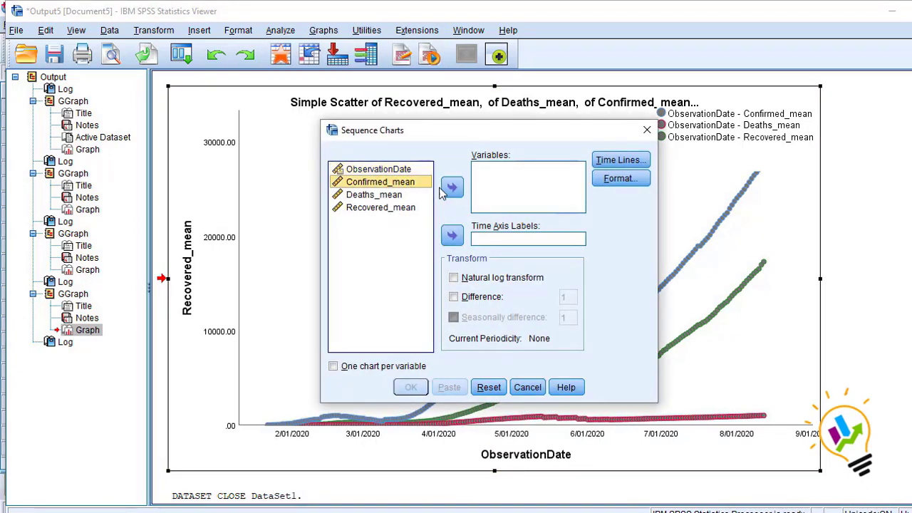
pyautogui.click(453, 188)
pyautogui.click(388, 184)
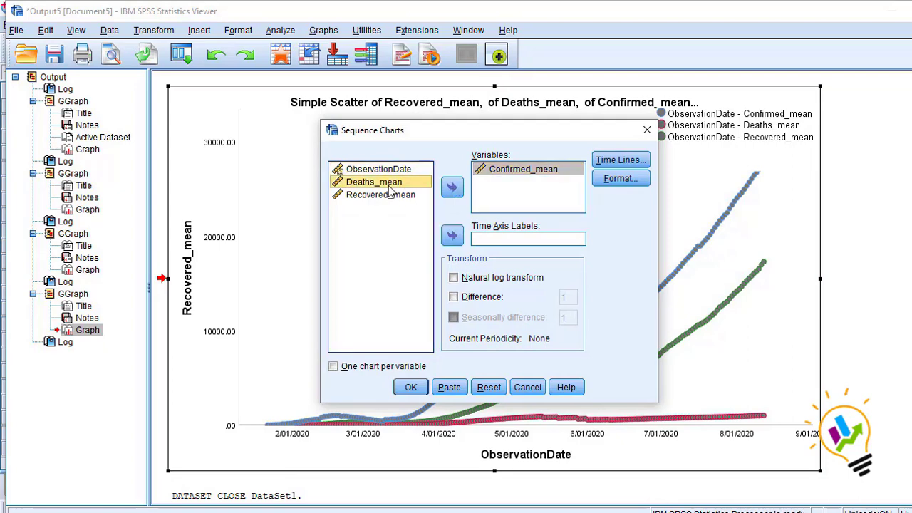
pyautogui.click(452, 188)
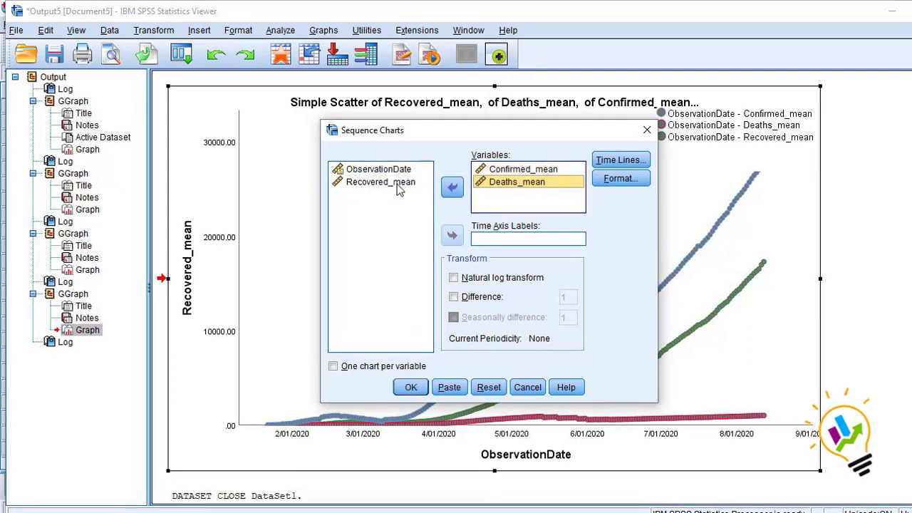
pyautogui.click(399, 184)
pyautogui.click(453, 188)
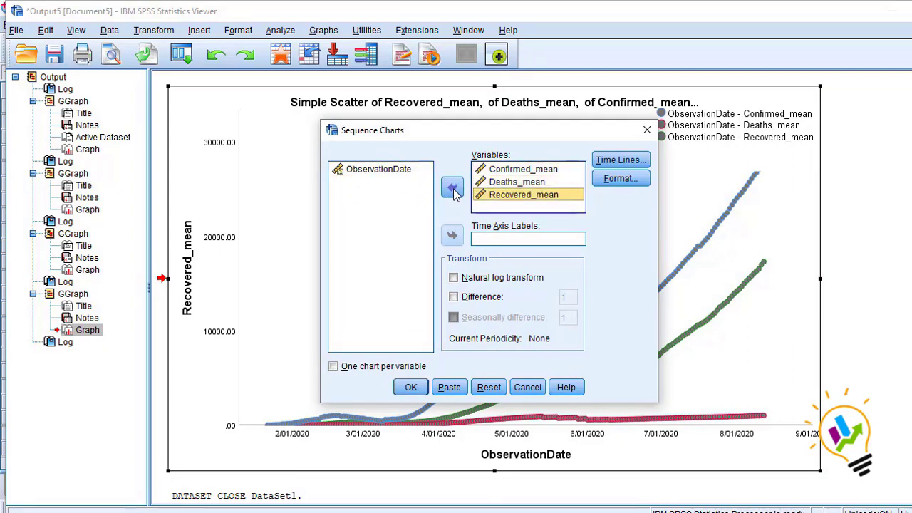
pyautogui.click(381, 171)
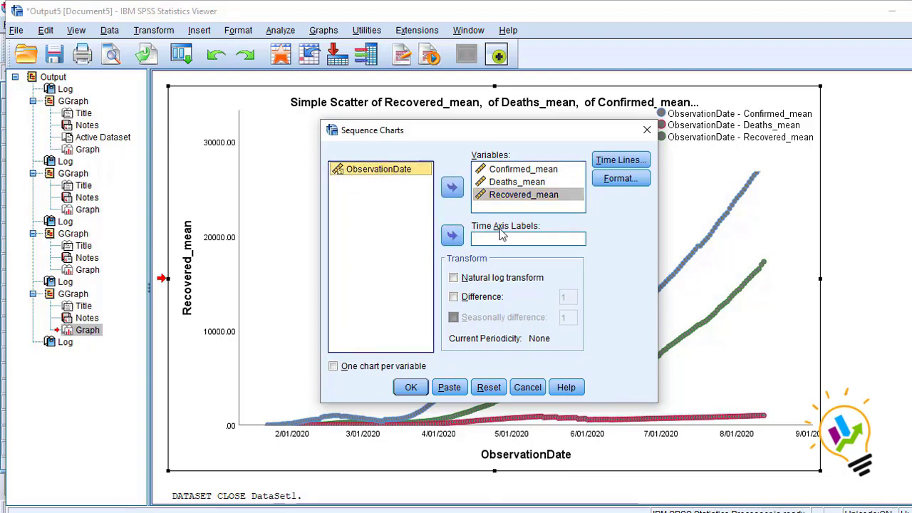
pyautogui.click(453, 235)
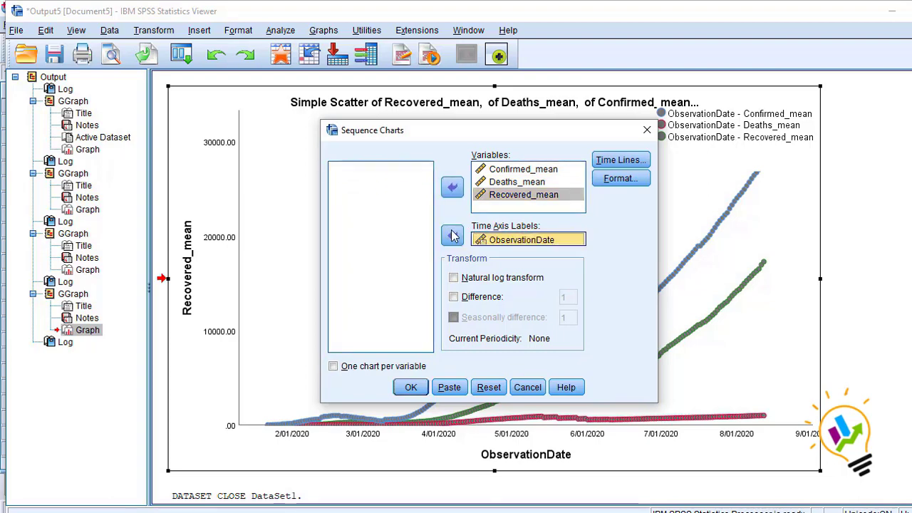
pyautogui.click(411, 387)
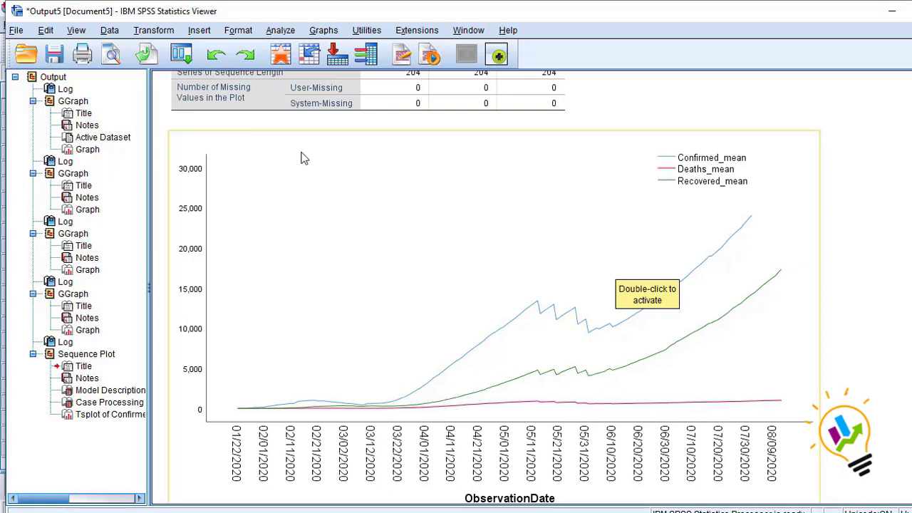
# Step: Create the same sequence chart with a natural log transform and compare it with the untransformed one
pyautogui.click(280, 31)
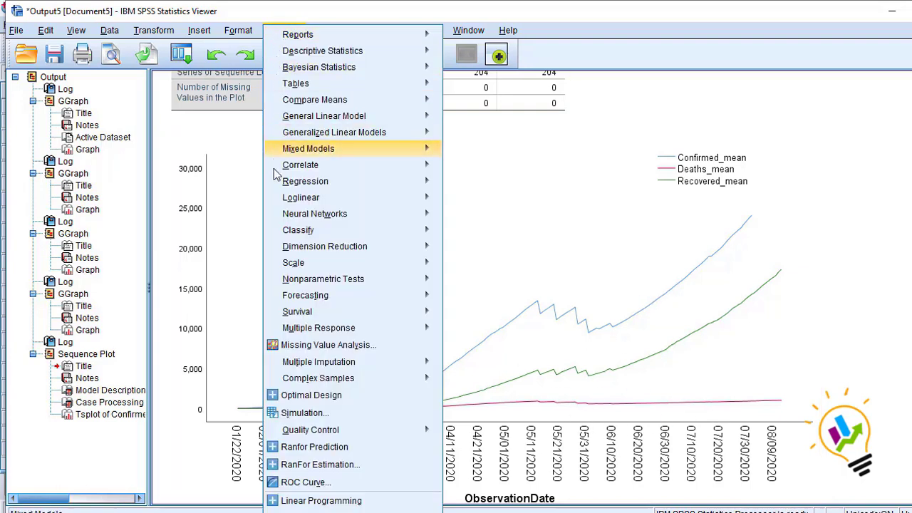
pyautogui.moveTo(304, 297)
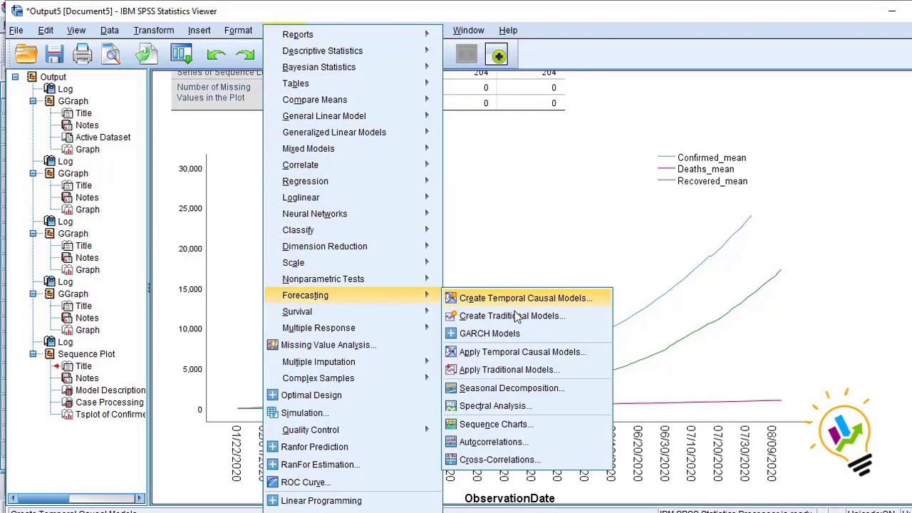
pyautogui.click(506, 426)
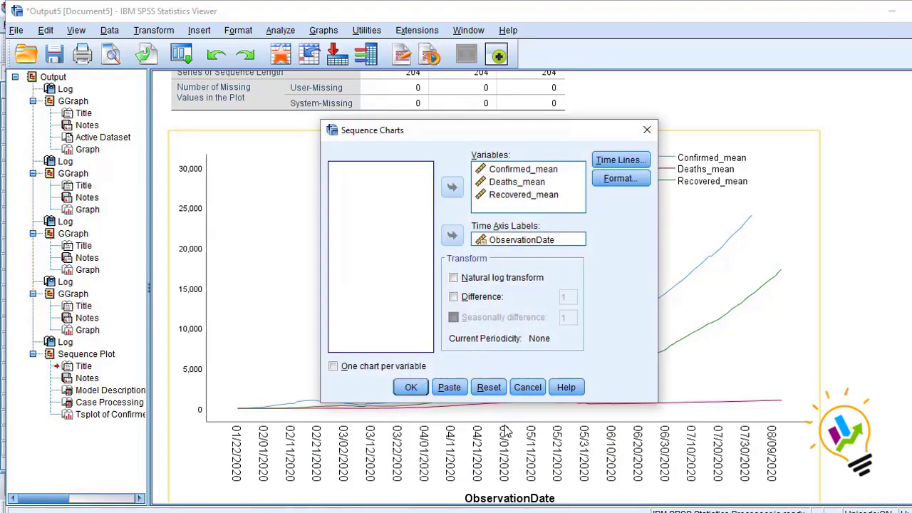
pyautogui.click(478, 283)
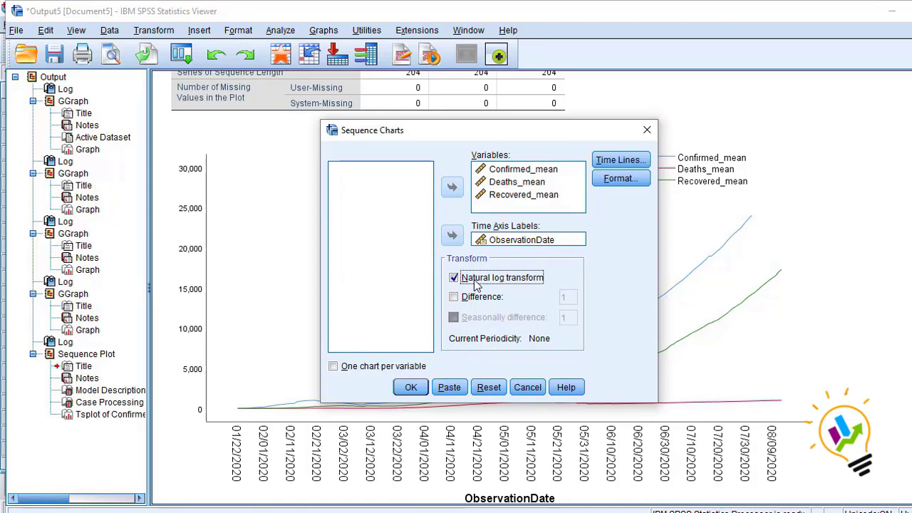
pyautogui.click(408, 389)
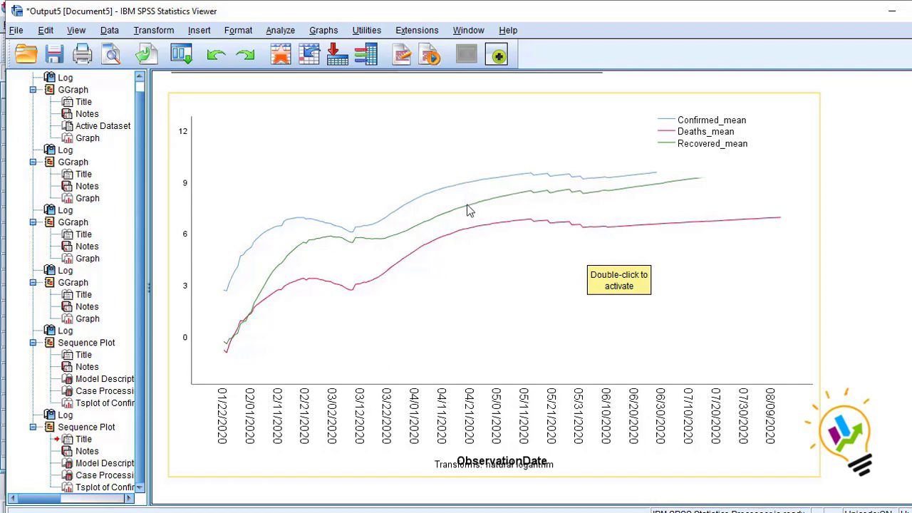
pyautogui.scroll(10, 442, 269)
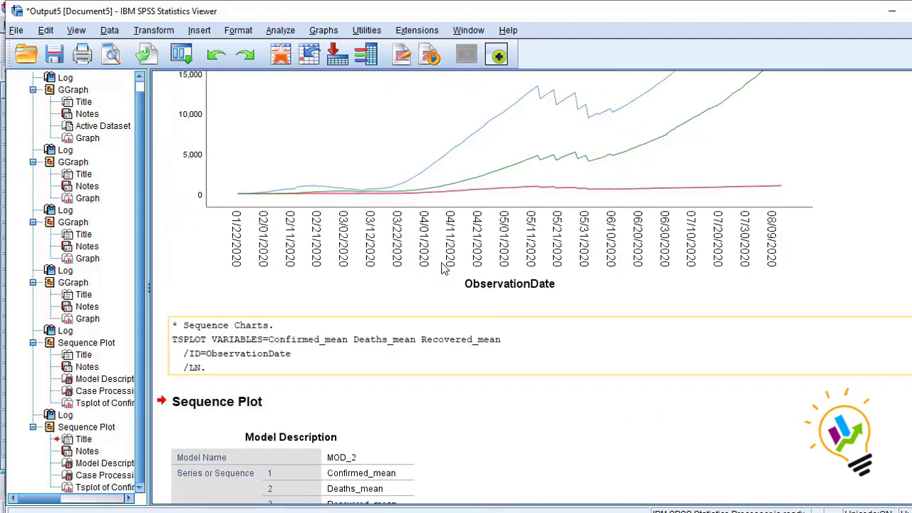
pyautogui.scroll(-10, 552, 245)
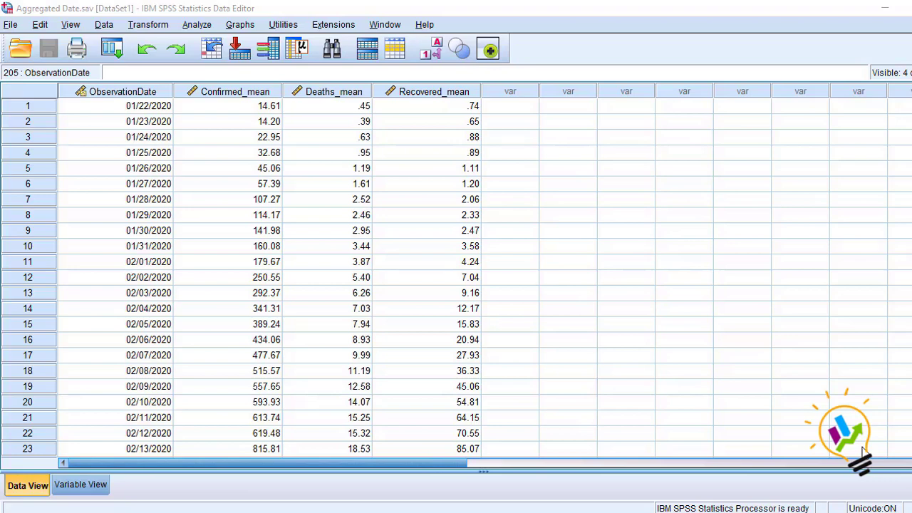
# Step: Set up a traditional time series model with Confirmed_mean, Deaths_mean and Recovered_mean as the dependent variables
pyautogui.click(198, 25)
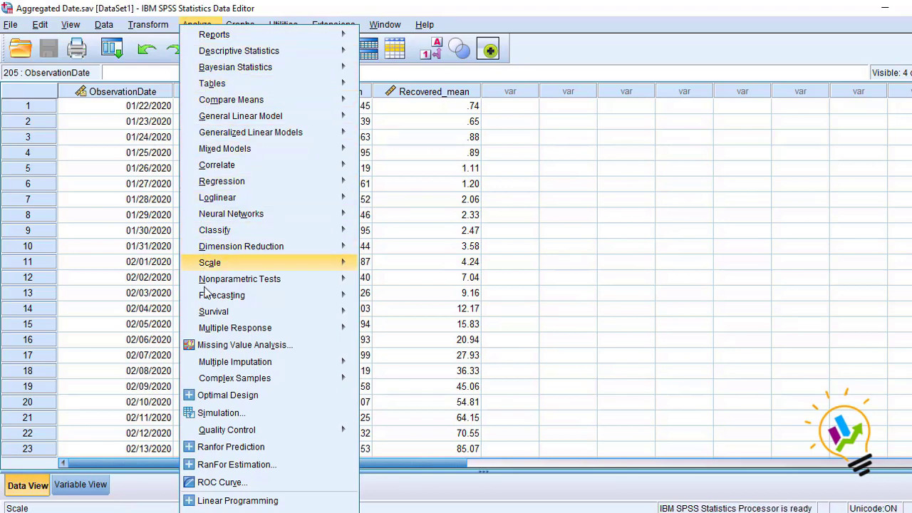
pyautogui.moveTo(208, 299)
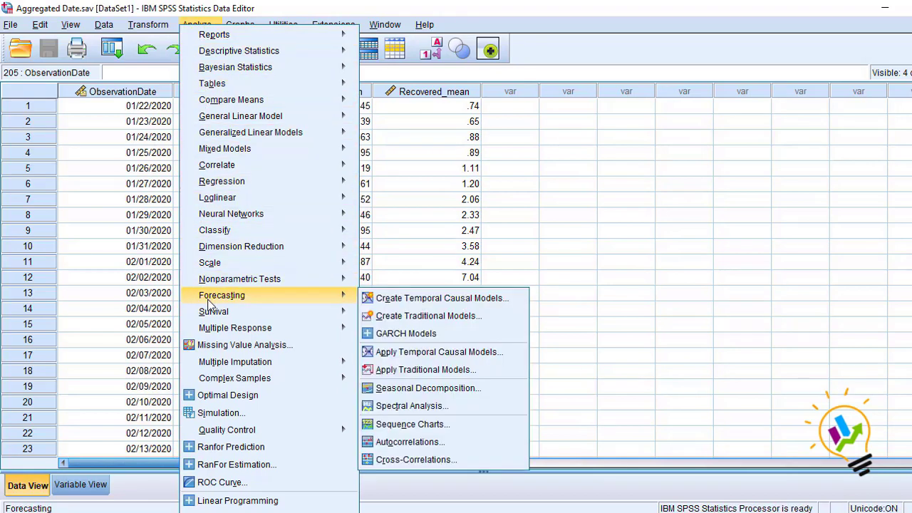
pyautogui.click(419, 317)
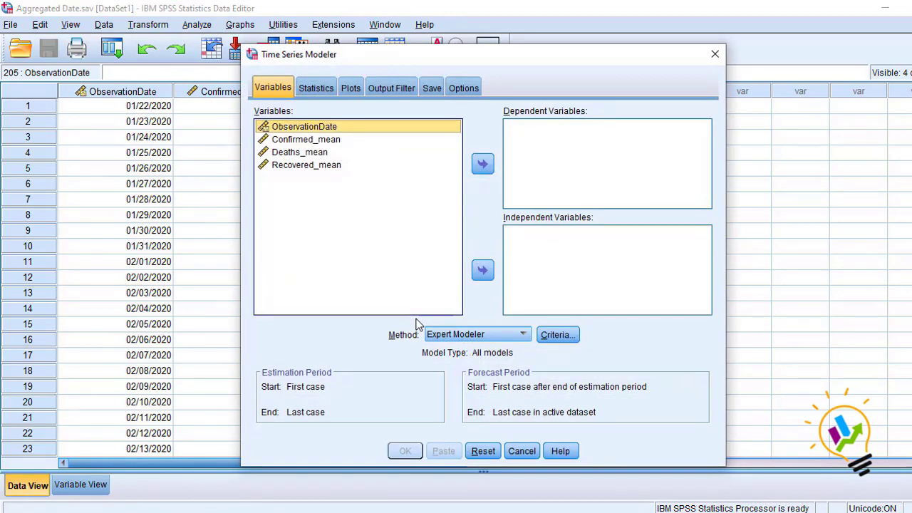
pyautogui.click(308, 140)
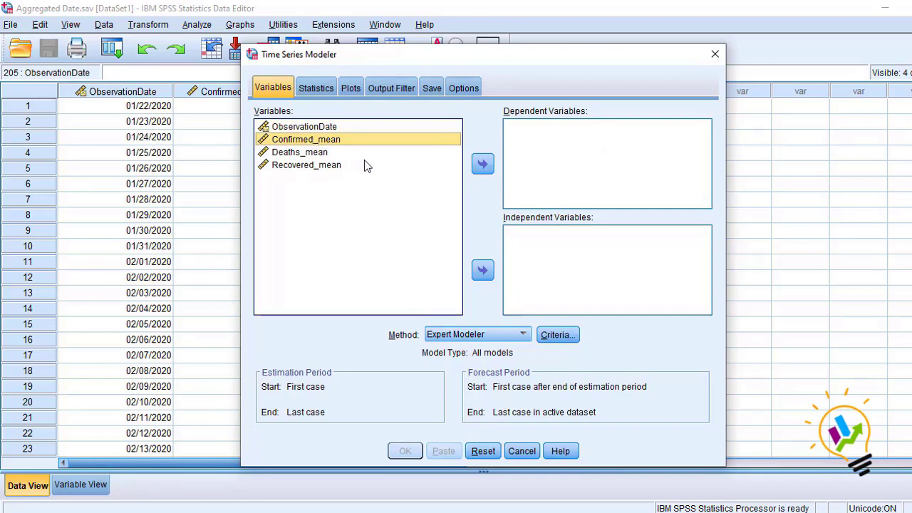
pyautogui.click(482, 164)
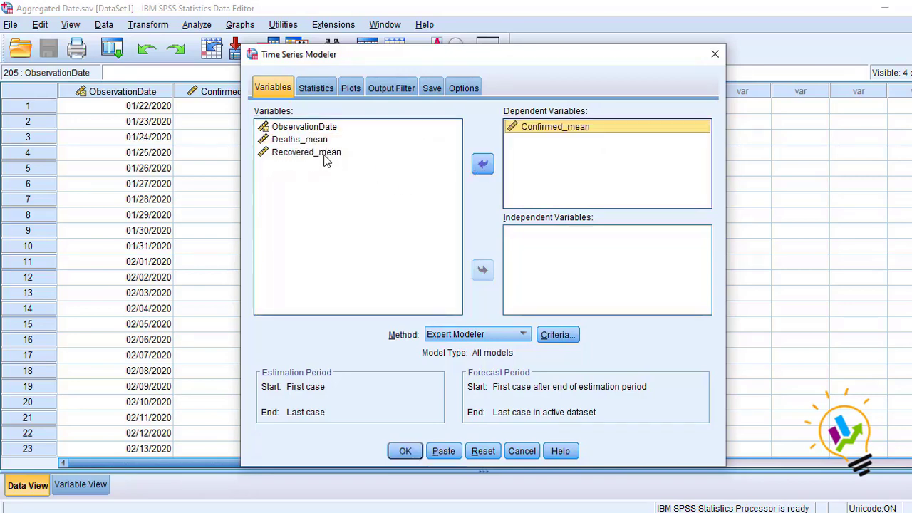
pyautogui.click(302, 139)
pyautogui.click(482, 165)
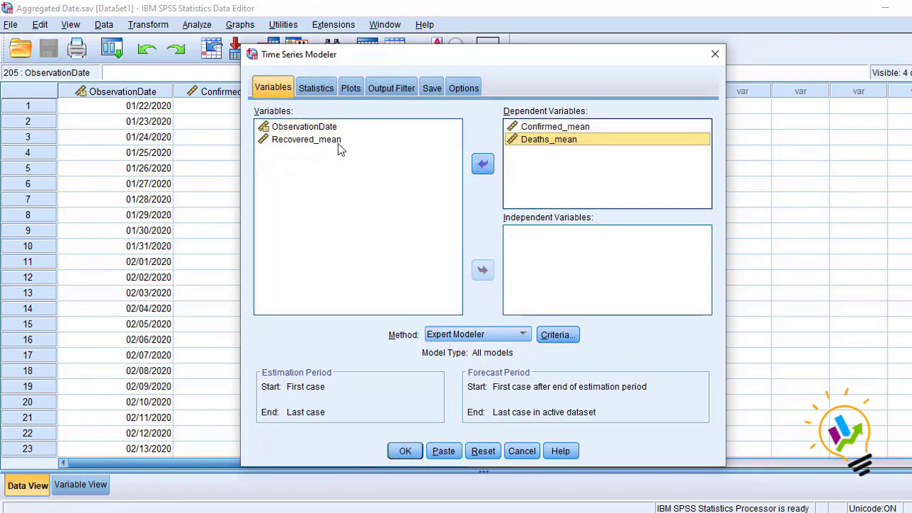
pyautogui.click(338, 142)
pyautogui.click(482, 168)
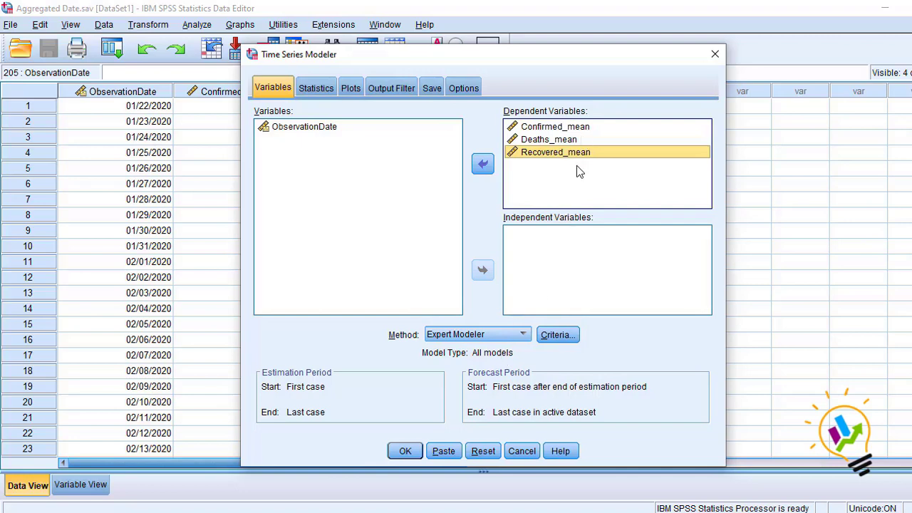
# Step: Add R square to the model's fit measures, turn on display of forecasts, and check the plot and output filter settings
pyautogui.click(321, 93)
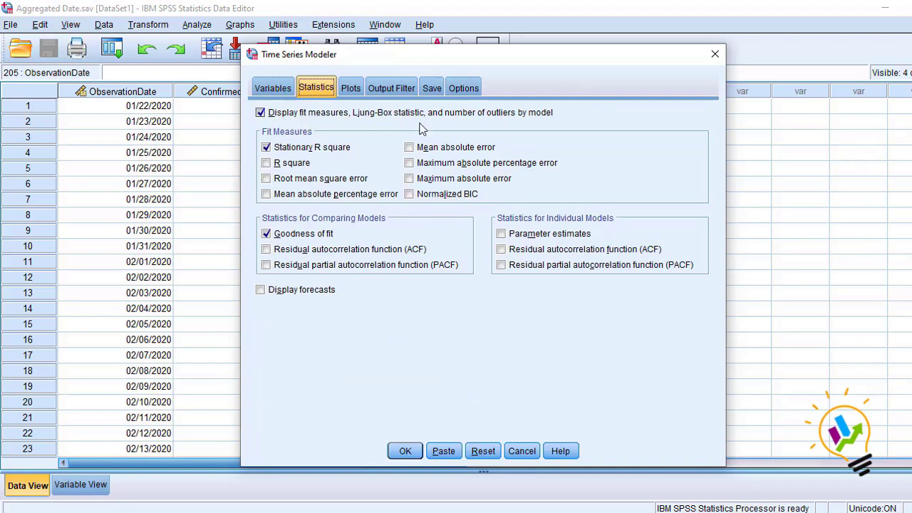
pyautogui.click(289, 165)
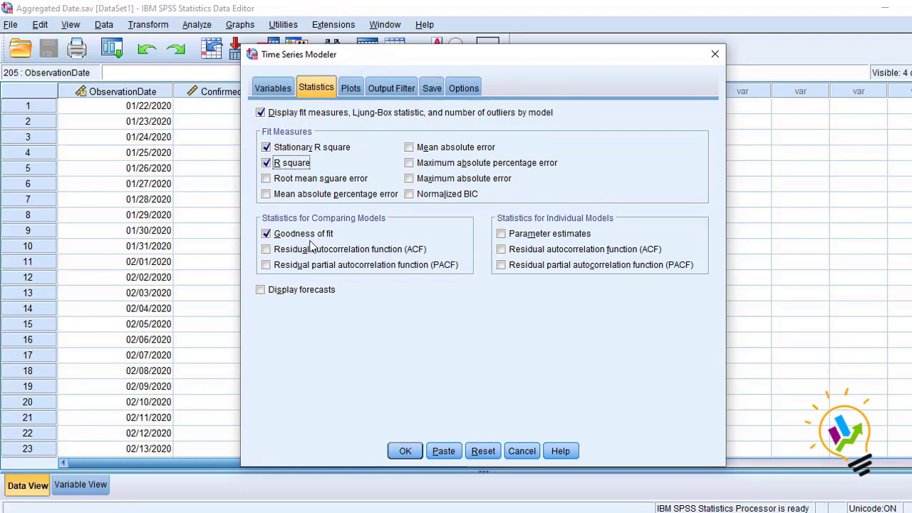
pyautogui.click(281, 295)
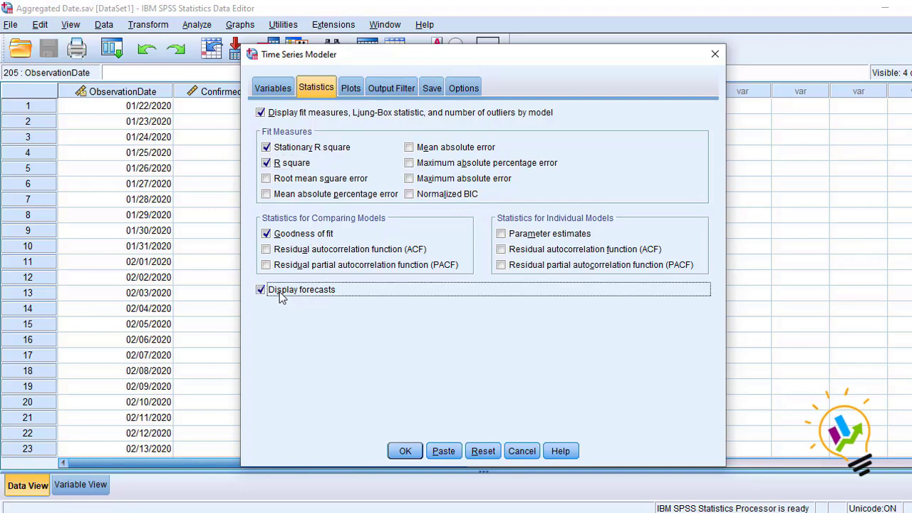
pyautogui.click(352, 90)
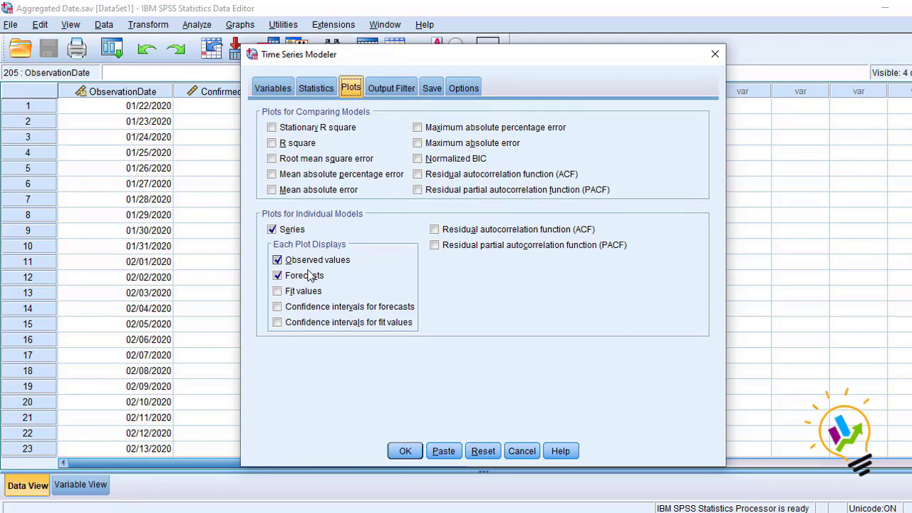
pyautogui.click(387, 89)
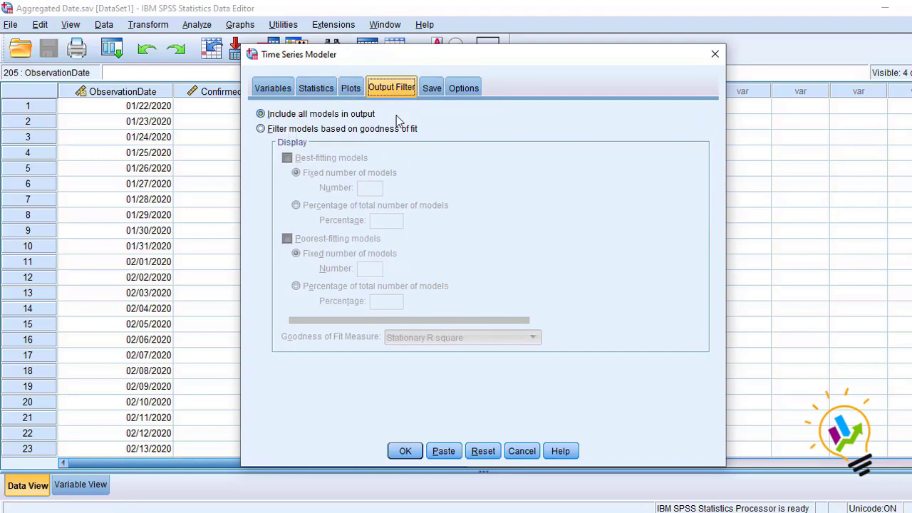
# Step: Have the predicted values and the lower and upper confidence limits saved as new variables
pyautogui.click(433, 89)
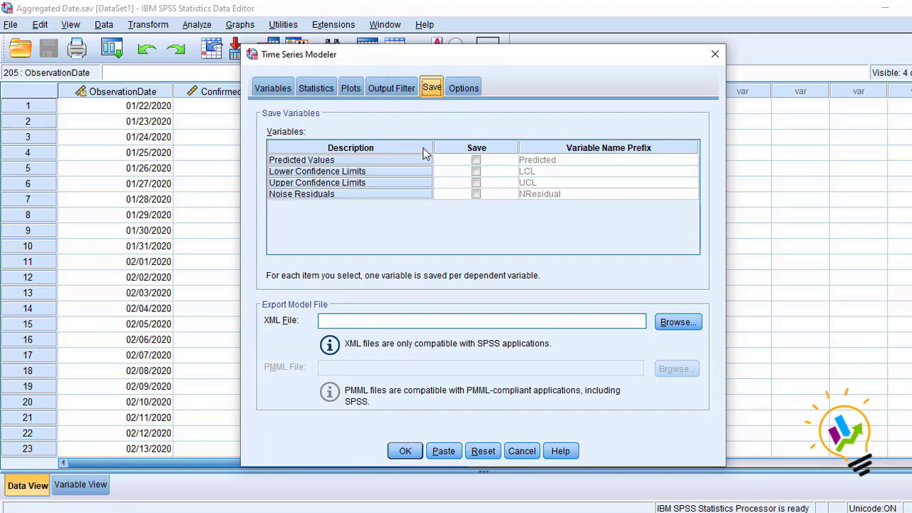
pyautogui.click(476, 161)
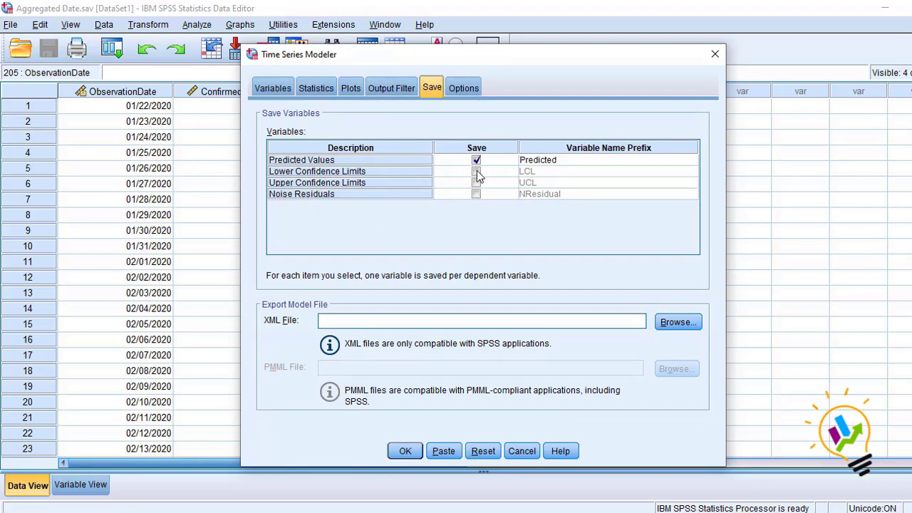
pyautogui.click(476, 172)
pyautogui.click(476, 183)
# Step: Set the forecast period to run through observation 234 and run the time series models
pyautogui.click(463, 87)
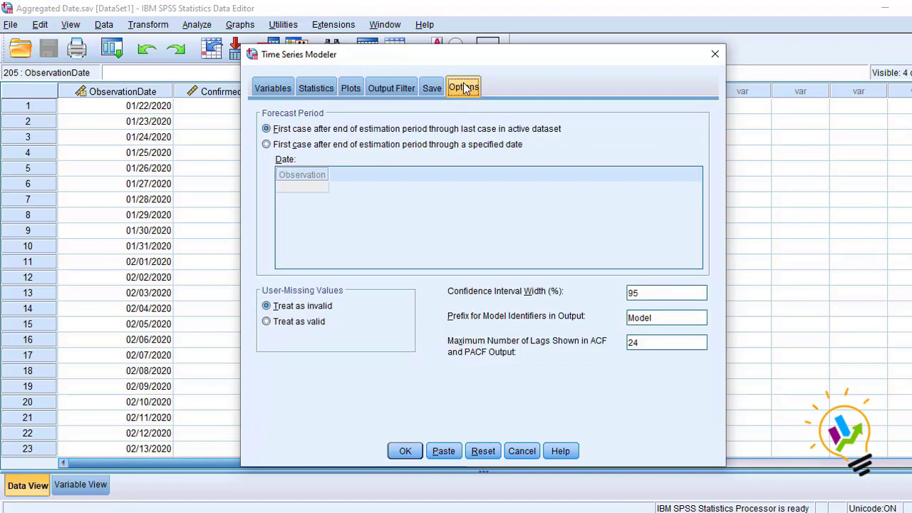
pyautogui.click(267, 144)
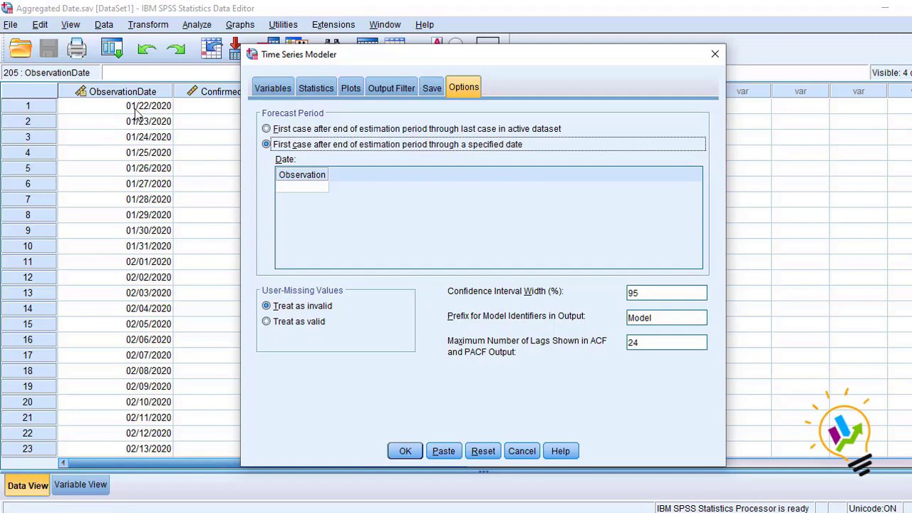
pyautogui.moveTo(911, 117); pyautogui.dragTo(911, 401)
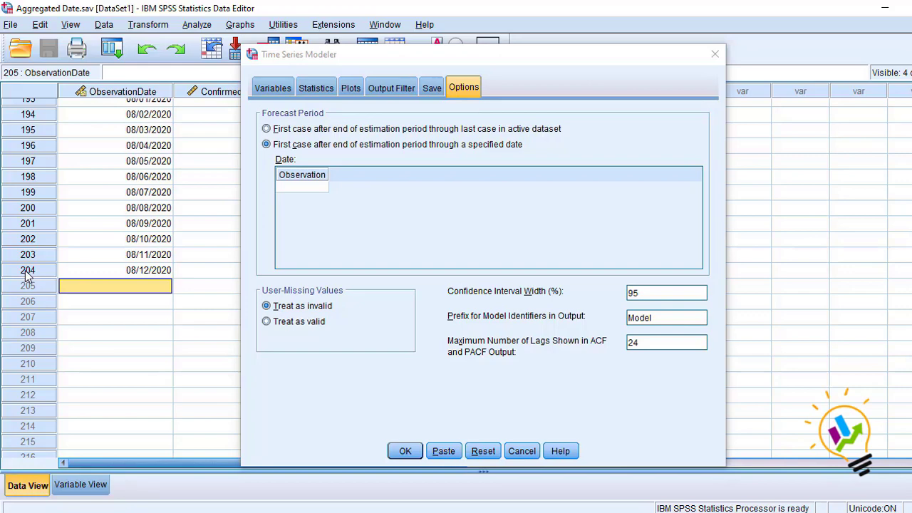
pyautogui.click(305, 190)
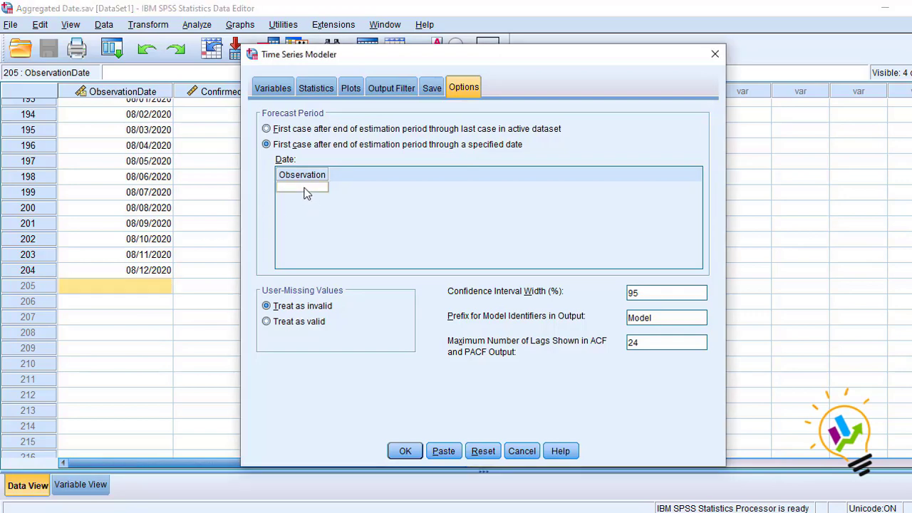
pyautogui.write('234')
pyautogui.click(407, 453)
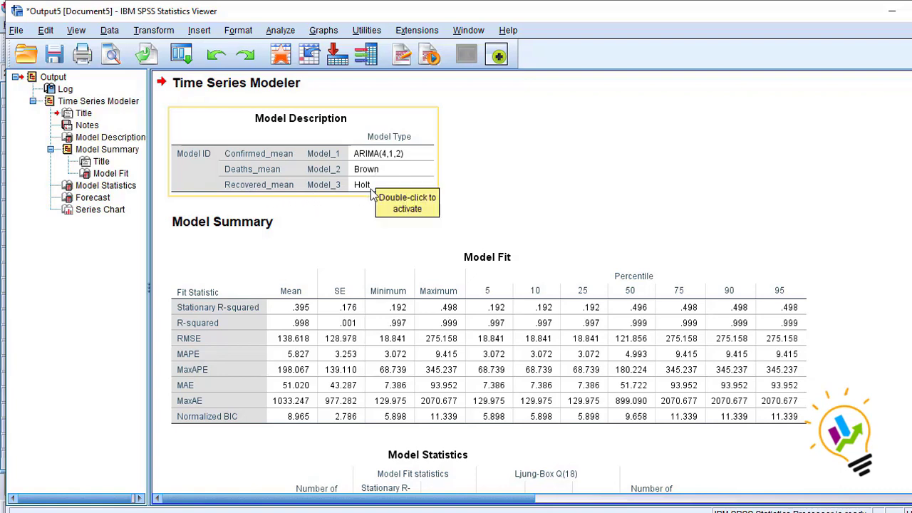
# Step: Examine the model fit, Ljung-Box significance, forecast table and observed-versus-forecast charts for the three time series models
pyautogui.scroll(-2, 617, 239)
pyautogui.scroll(-4, 617, 238)
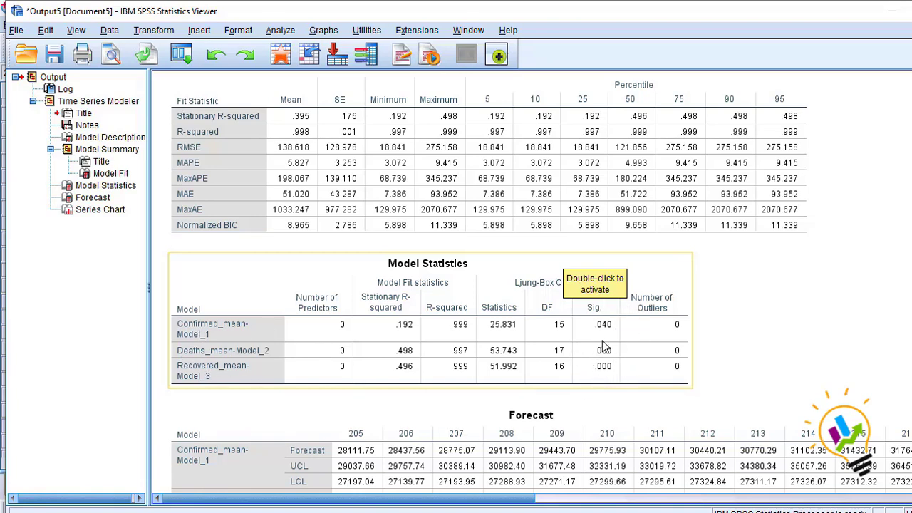
pyautogui.scroll(-3, 603, 347)
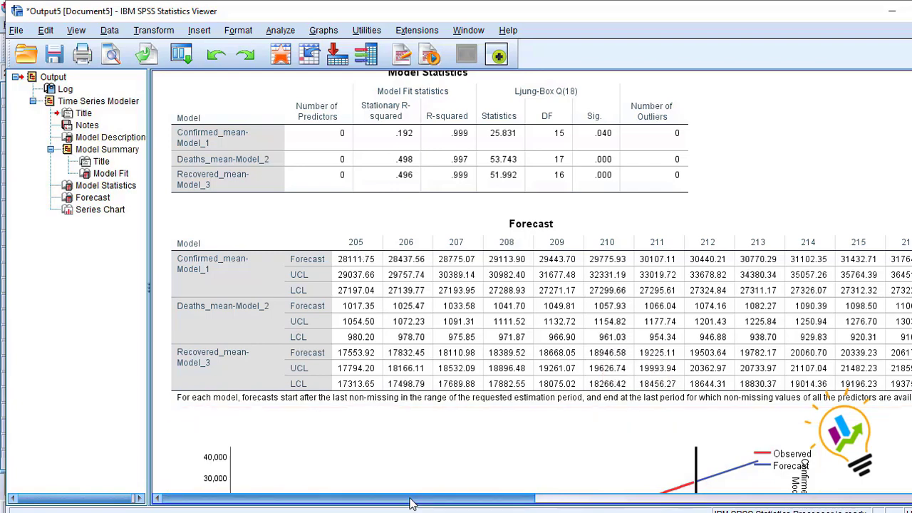
pyautogui.moveTo(419, 502); pyautogui.dragTo(834, 511)
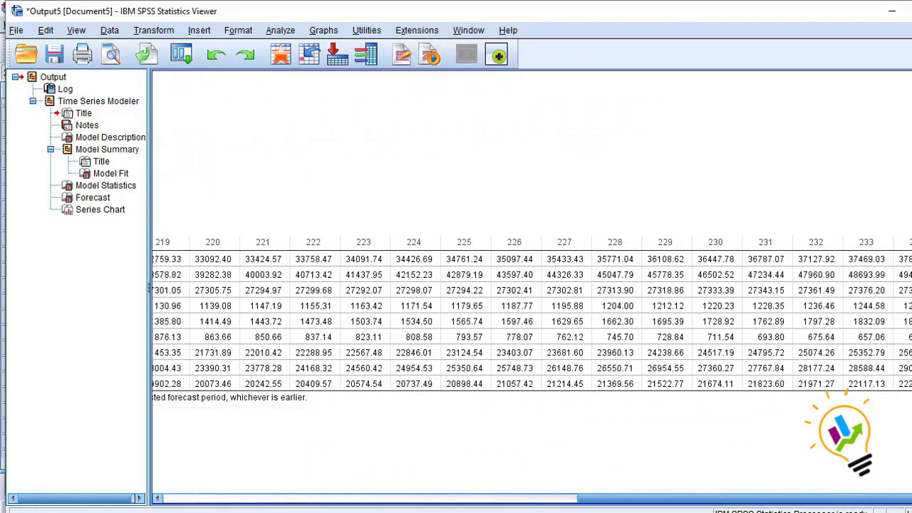
pyautogui.moveTo(728, 502); pyautogui.dragTo(310, 507)
pyautogui.click(268, 305)
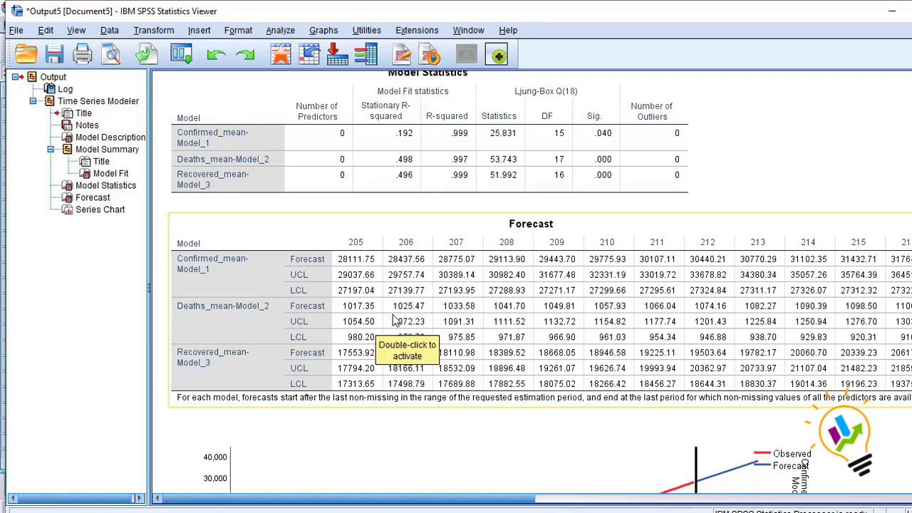
pyautogui.scroll(-3, 394, 317)
pyautogui.scroll(-5, 396, 320)
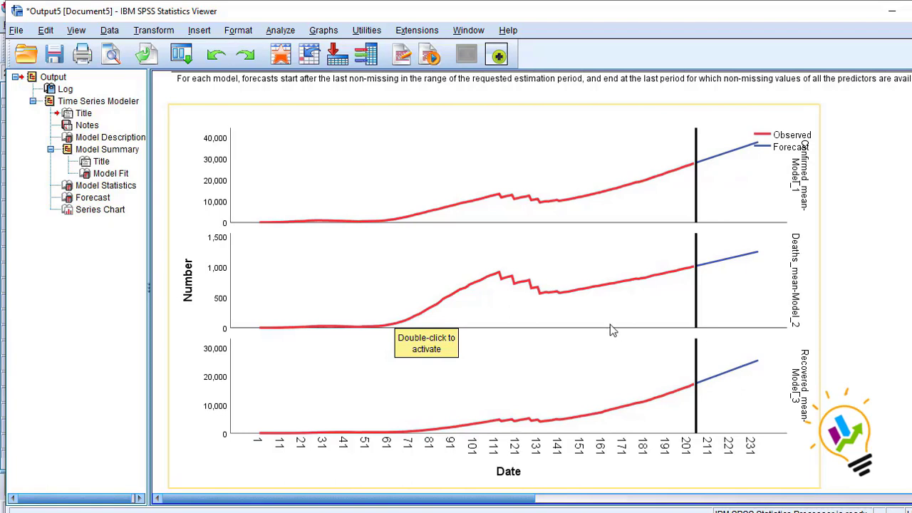
pyautogui.scroll(-1, 609, 324)
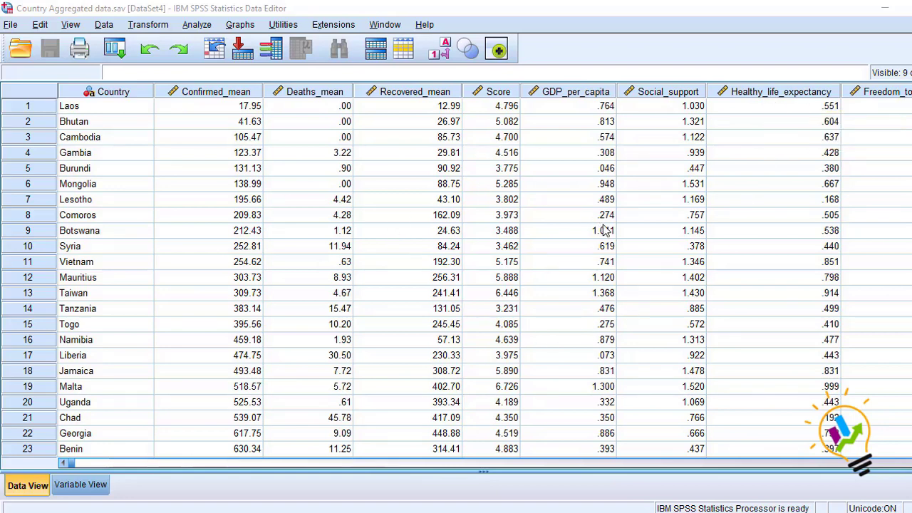
# Step: Run two-tailed Pearson bivariate correlations of Confirmed_mean, GDP_per_capita, Deaths_mean and Recovered_mean in Country Aggregated data.sav
pyautogui.click(196, 192)
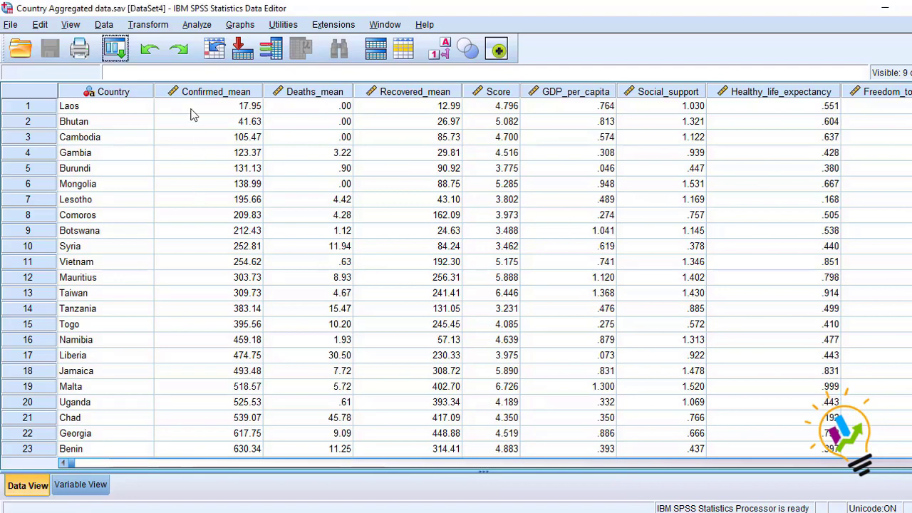
pyautogui.click(196, 24)
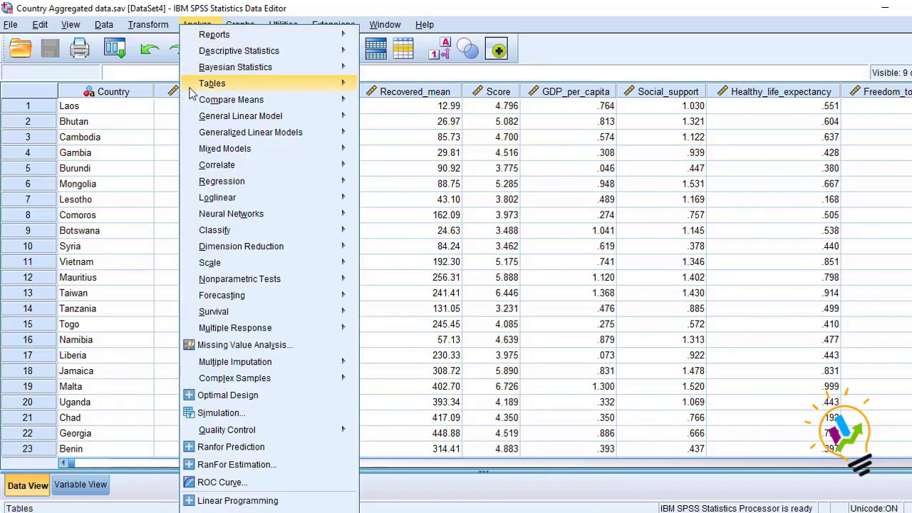
pyautogui.moveTo(218, 166)
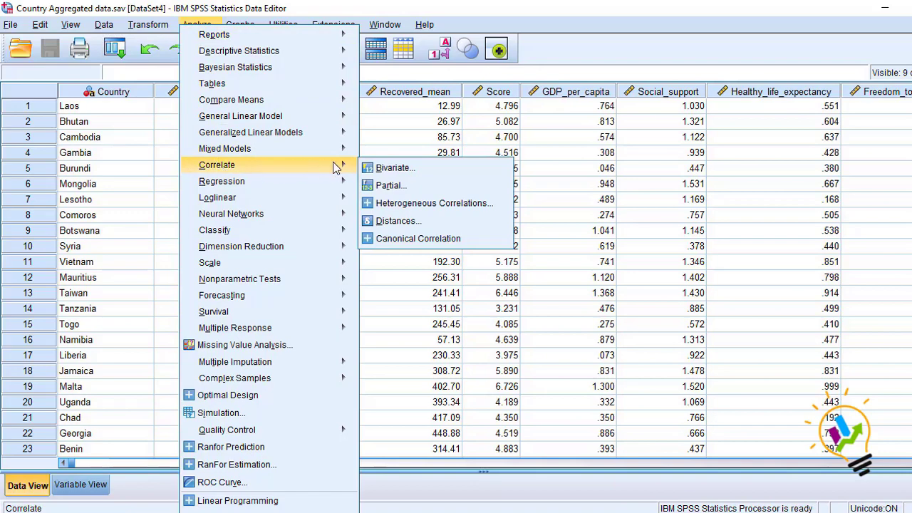
pyautogui.click(391, 170)
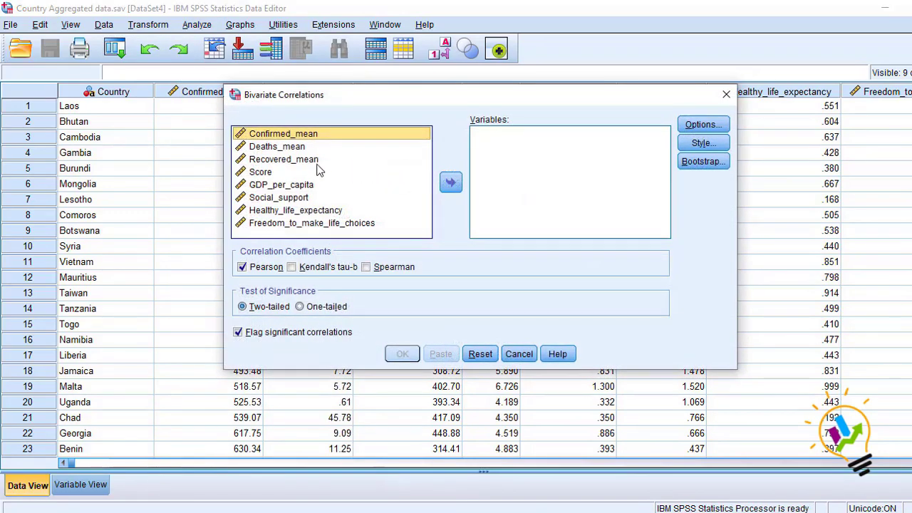
pyautogui.click(451, 183)
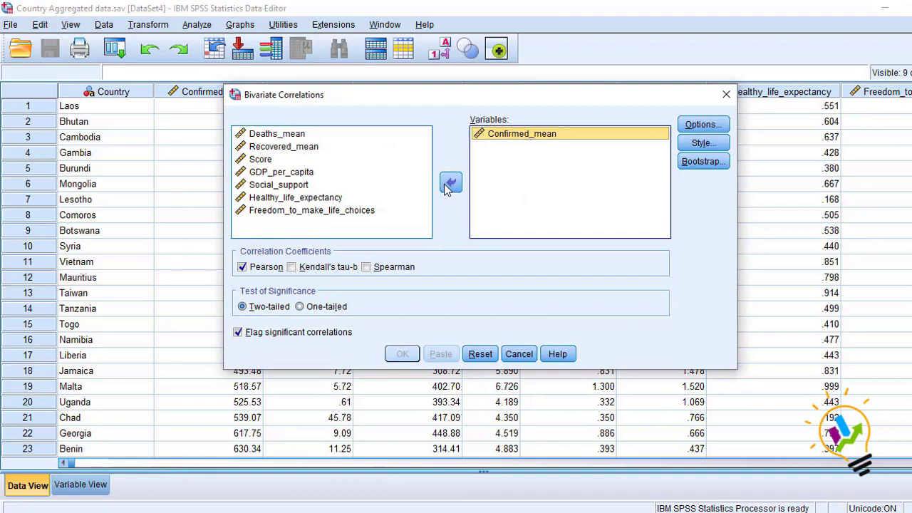
pyautogui.click(309, 173)
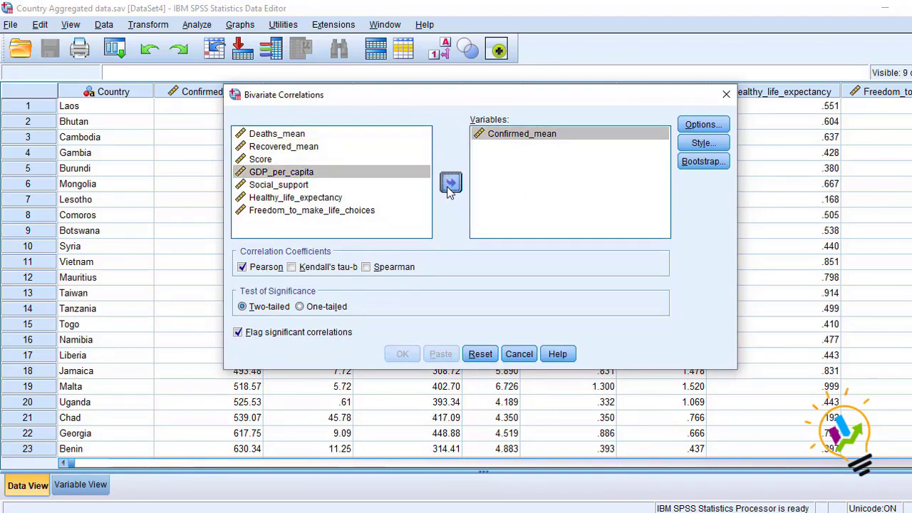
pyautogui.click(450, 182)
pyautogui.click(278, 135)
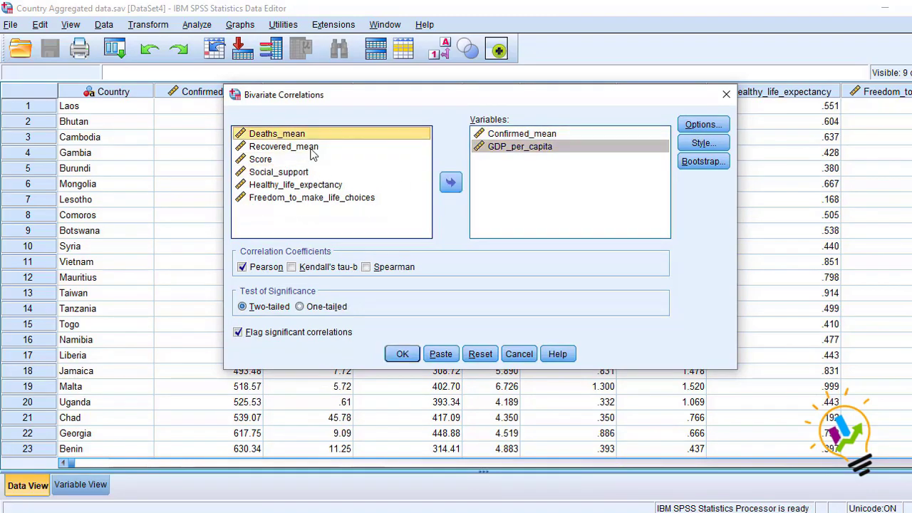
pyautogui.click(449, 183)
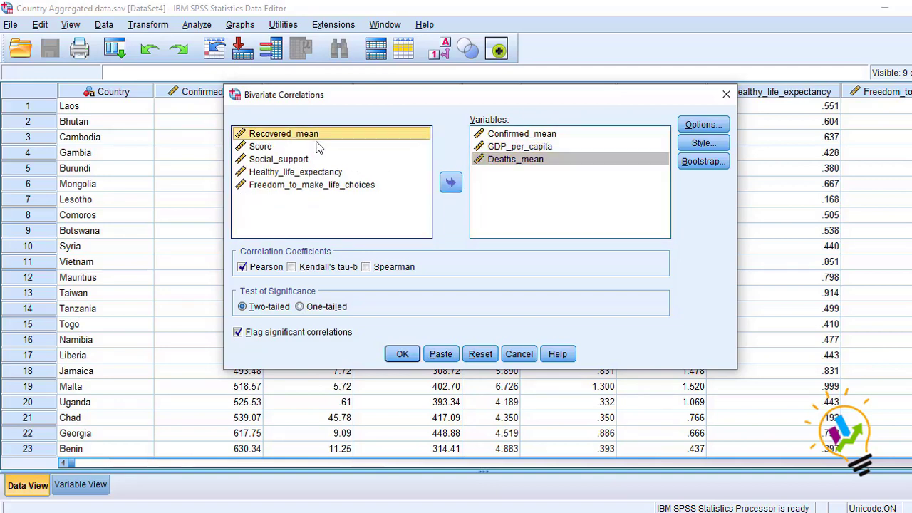
pyautogui.click(449, 184)
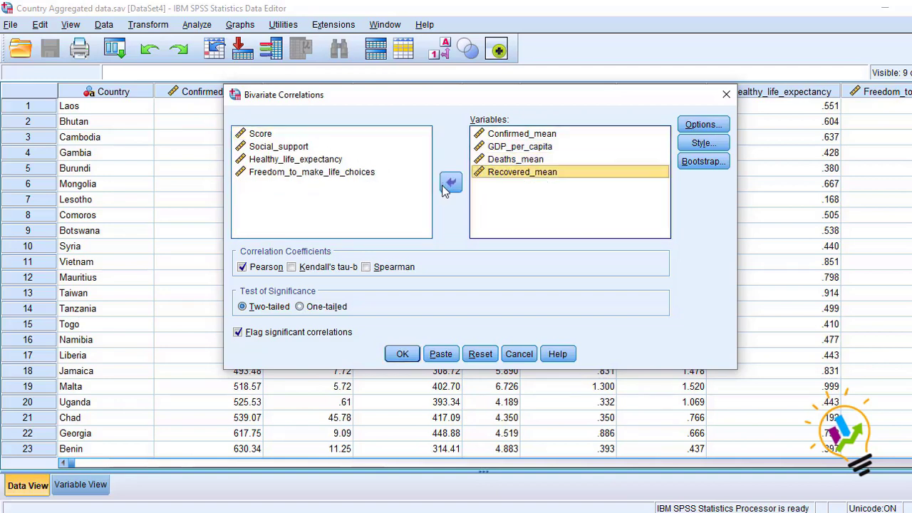
pyautogui.click(402, 354)
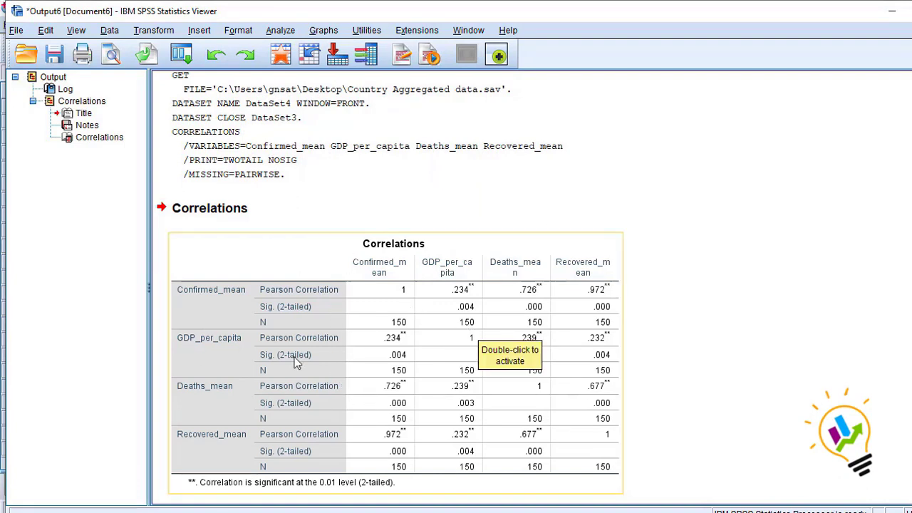
# Step: Examine how GDP_per_capita correlates with the three case means, and return to the Country Aggregated data.sav data
pyautogui.click(364, 371)
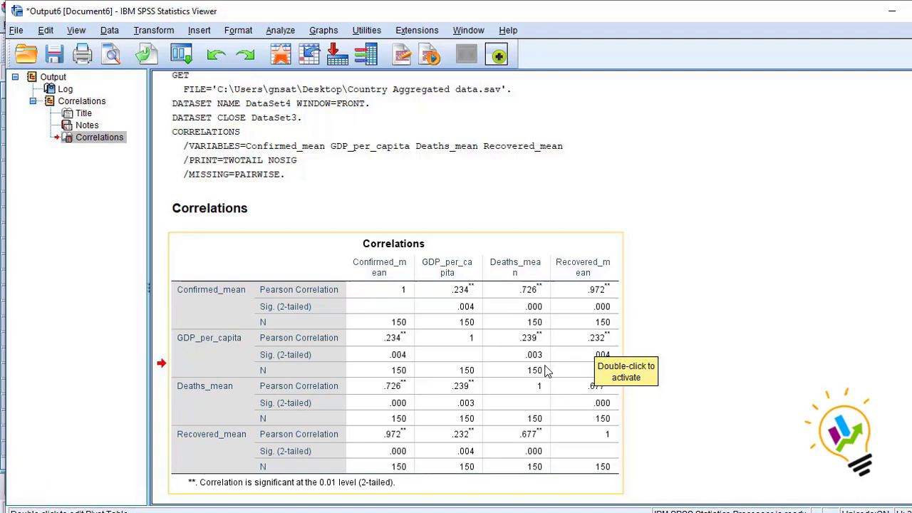
pyautogui.click(435, 512)
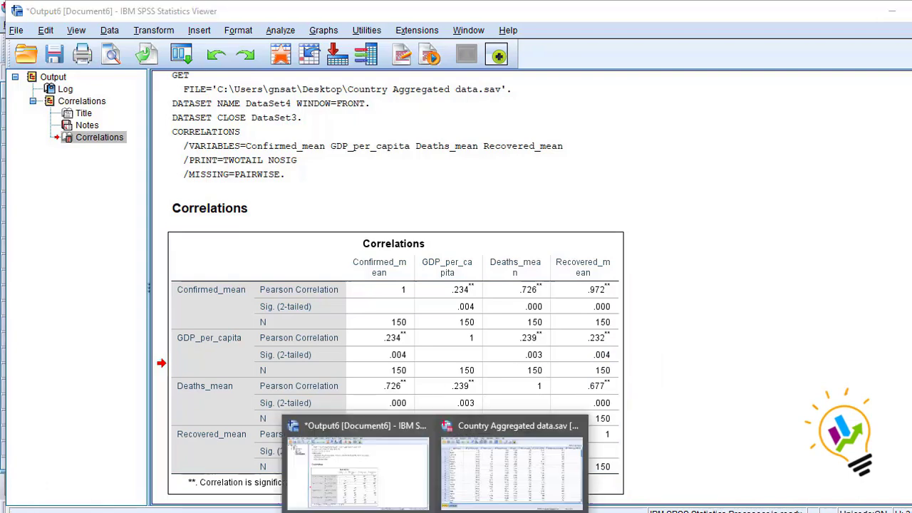
pyautogui.click(511, 463)
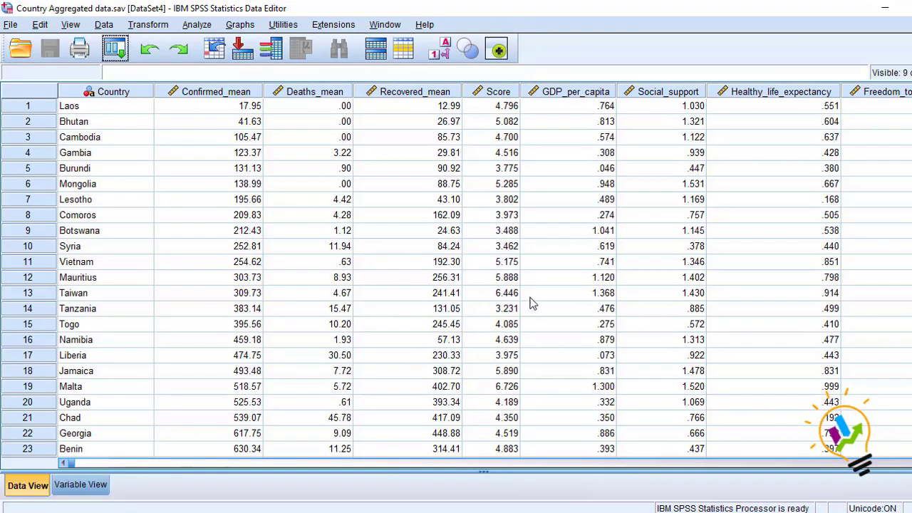